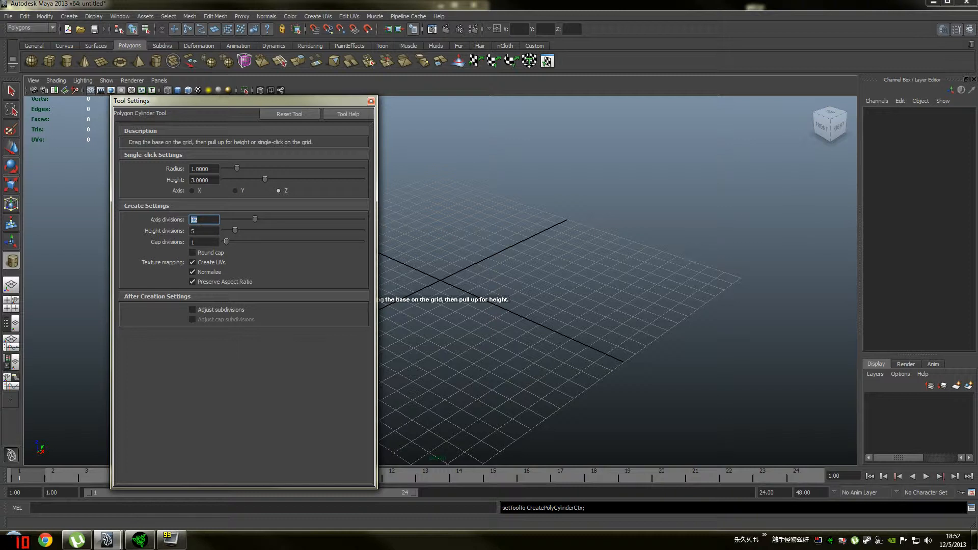
# Step: Configure the polygon cylinder tool with 16 axis divisions and 1 height division
pyautogui.press('Tab')
pyautogui.hotkey('shift', 'Tab')
pyautogui.press('Tab')
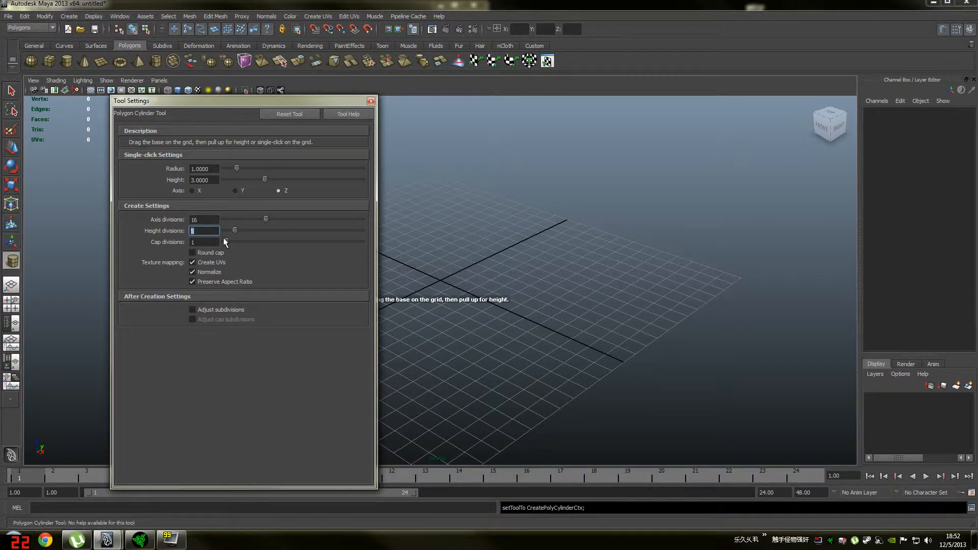
pyautogui.write('1')
pyautogui.hotkey('shift', 'Tab')
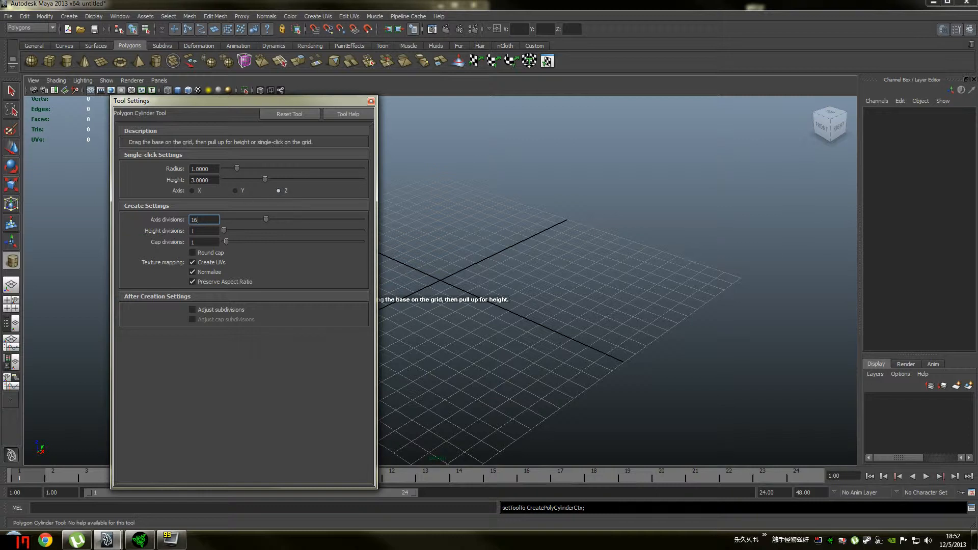
pyautogui.click(192, 180)
pyautogui.hotkey('shift', 'Tab')
pyautogui.click(371, 101)
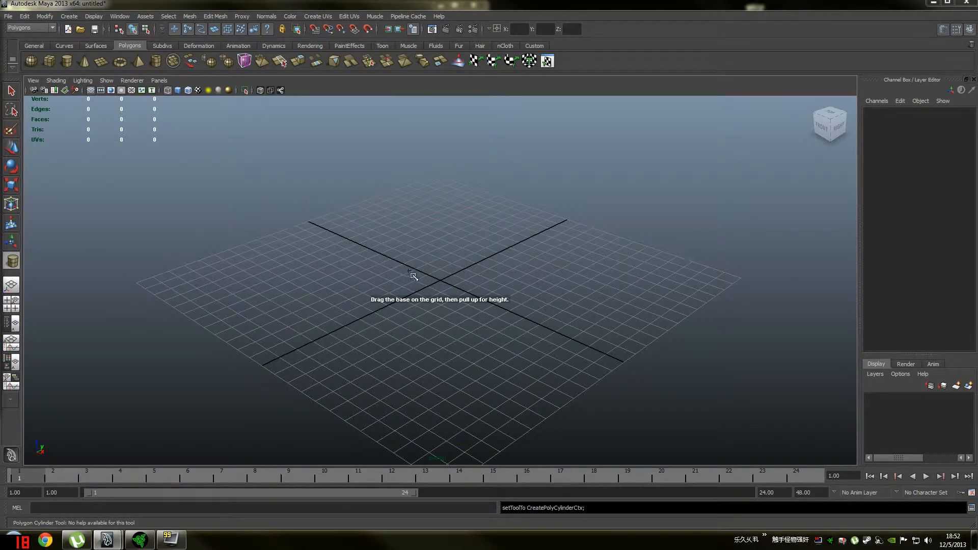
# Step: Create a polygon cylinder near the grid center and snap it to the origin along X and Y
pyautogui.click(439, 278)
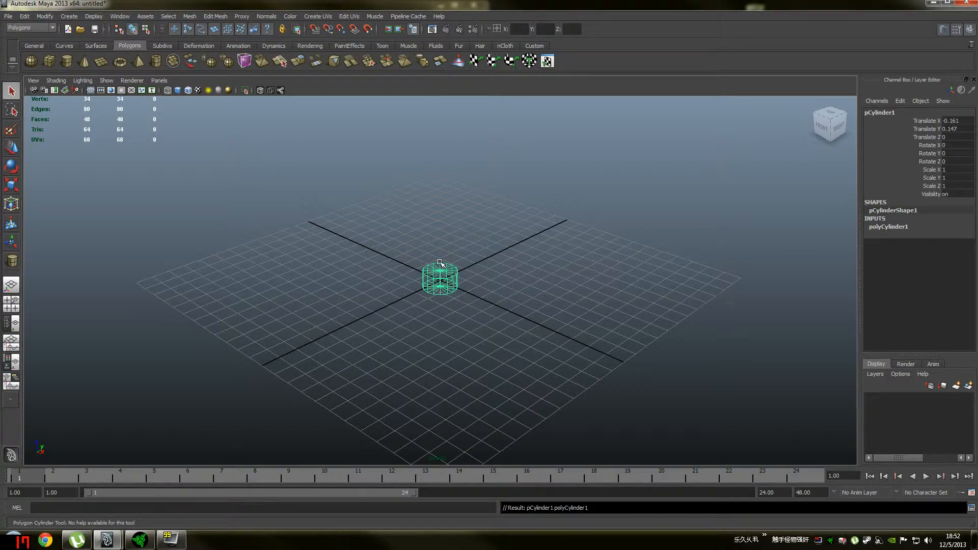
pyautogui.press('w')
pyautogui.keyDown('alt'); pyautogui.moveTo(448, 279); pyautogui.dragTo(459, 294); pyautogui.keyUp('alt')
pyautogui.keyDown('alt'); pyautogui.moveTo(425, 266); pyautogui.dragTo(466, 293, button='right'); pyautogui.keyUp('alt')
pyautogui.press('x')
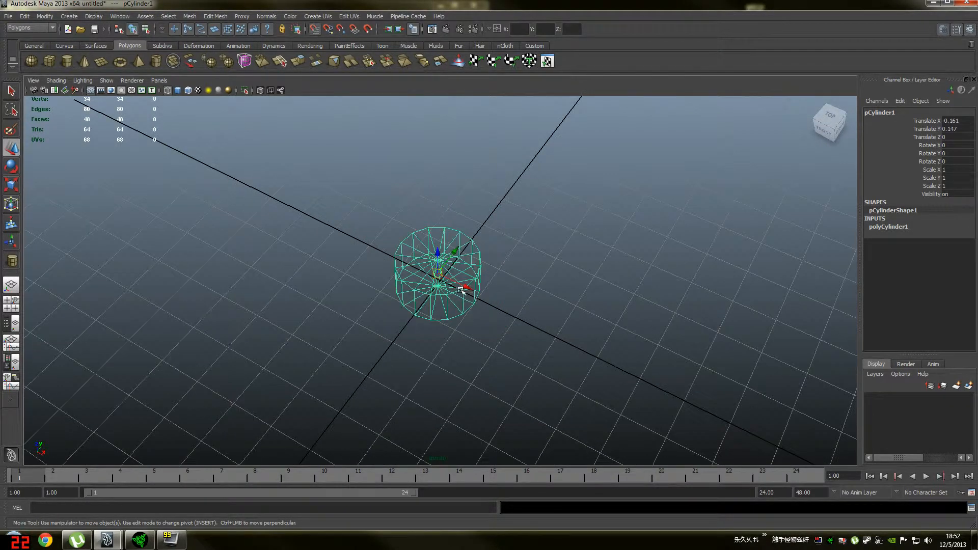
pyautogui.moveTo(466, 289)
pyautogui.mouseDown()
pyautogui.moveTo(496, 303)
pyautogui.moveTo(468, 290)
pyautogui.mouseUp()
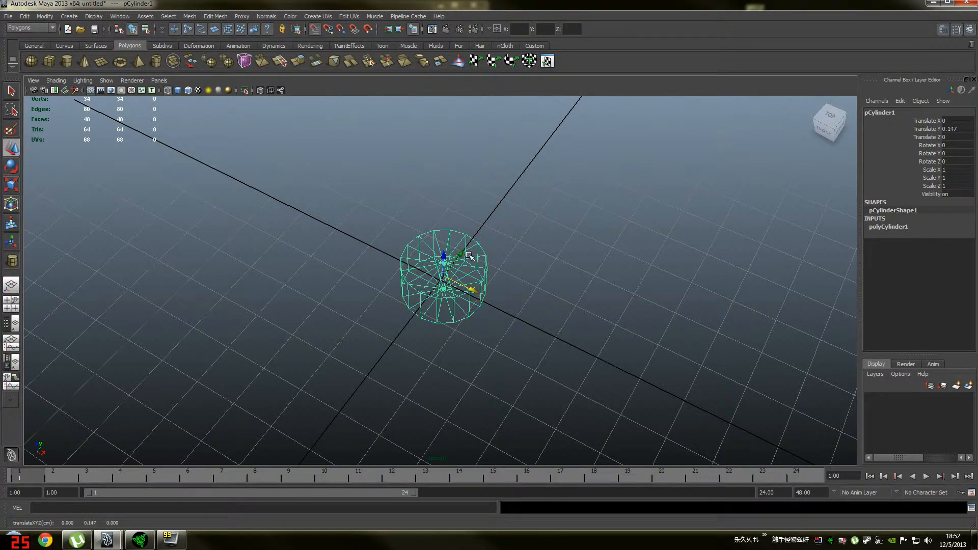
pyautogui.moveTo(461, 253); pyautogui.dragTo(457, 304)
# Step: Delete the cylinder's top and bottom cap faces to leave only the open side wall, viewed in shaded mode
pyautogui.scroll(8, 466, 279)
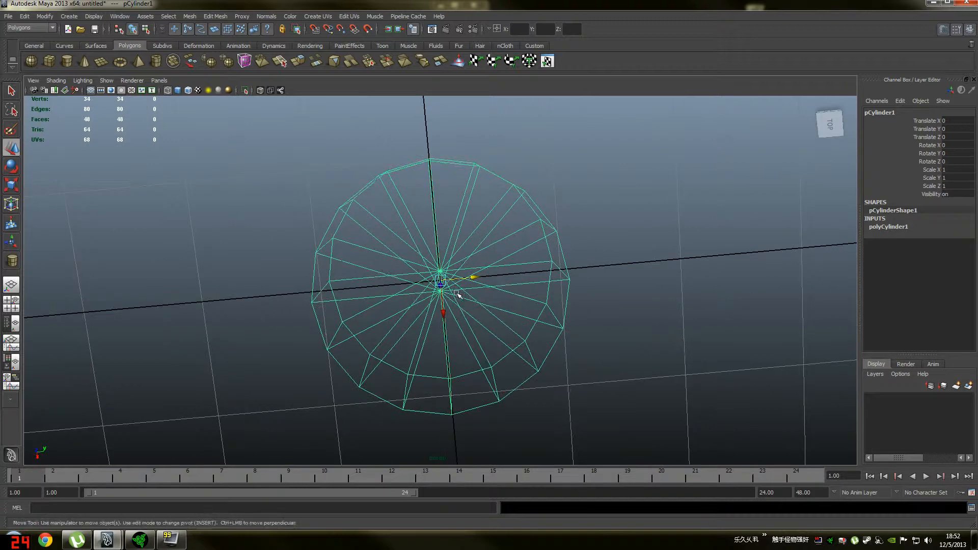
pyautogui.moveTo(449, 253); pyautogui.dragTo(454, 274, button='right')
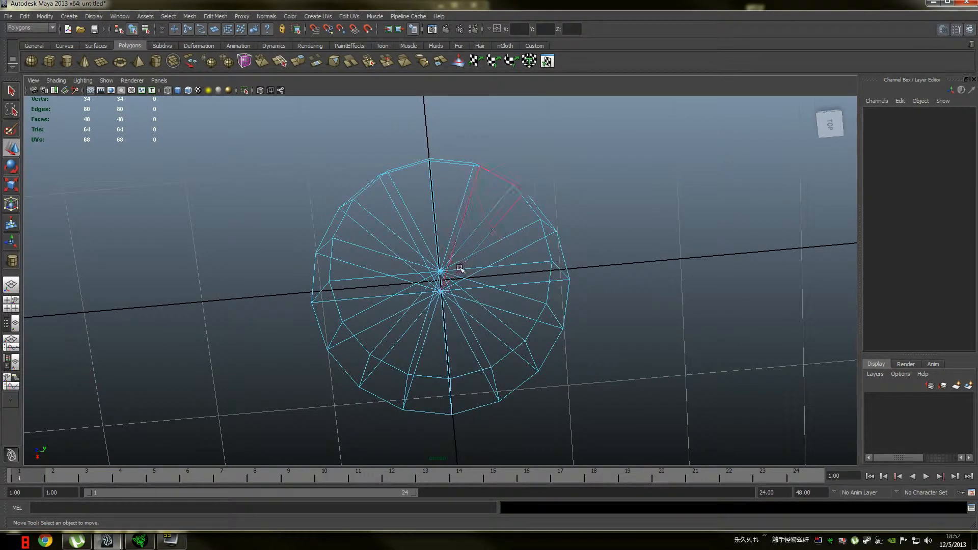
pyautogui.press('5')
pyautogui.moveTo(467, 236)
pyautogui.keyDown('alt'); pyautogui.mouseDown()
pyautogui.moveTo(497, 212)
pyautogui.moveTo(479, 265)
pyautogui.moveTo(395, 310)
pyautogui.mouseUp(); pyautogui.keyUp('alt')
pyautogui.press('Delete')
pyautogui.keyDown('alt'); pyautogui.moveTo(459, 280); pyautogui.dragTo(467, 227); pyautogui.keyUp('alt')
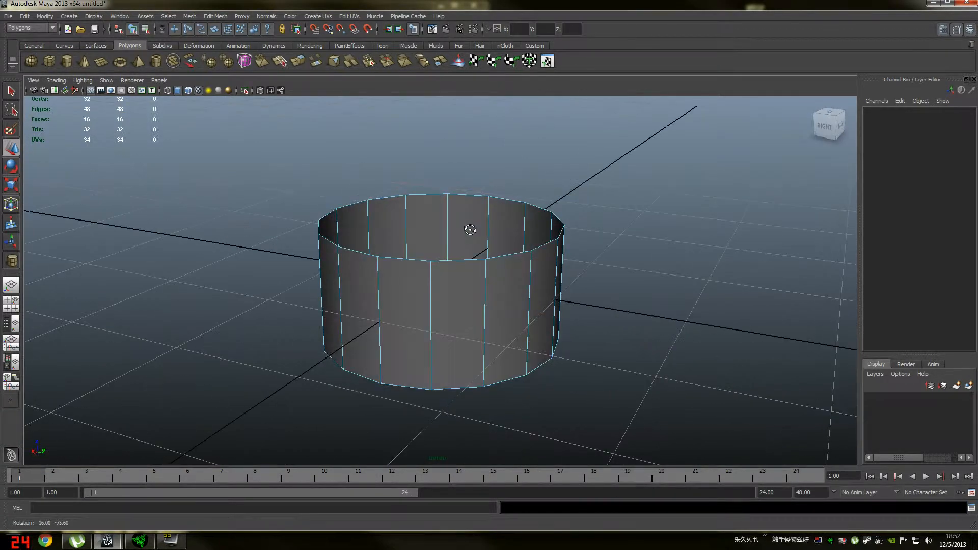
pyautogui.rightClick(453, 207)
pyautogui.moveTo(454, 207); pyautogui.dragTo(447, 183, button='right')
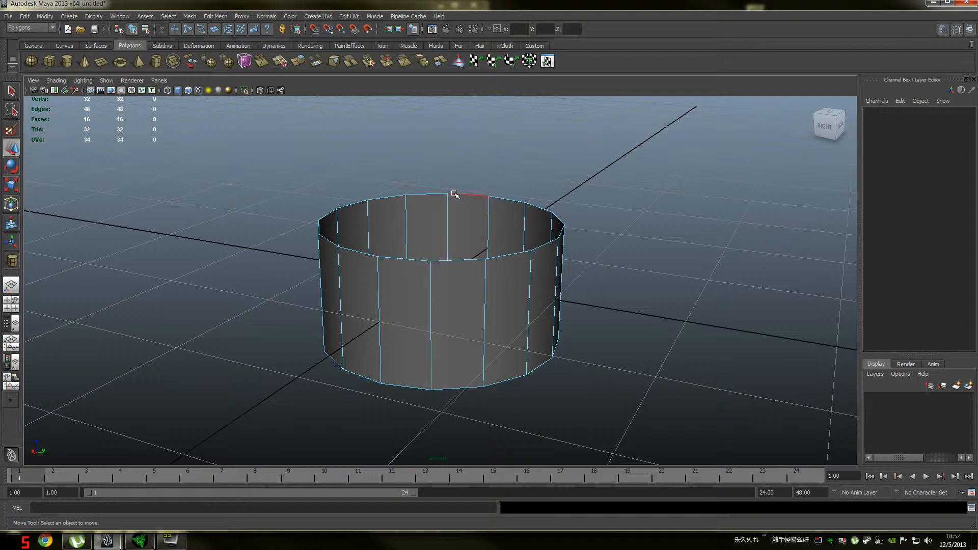
pyautogui.doubleClick(454, 194)
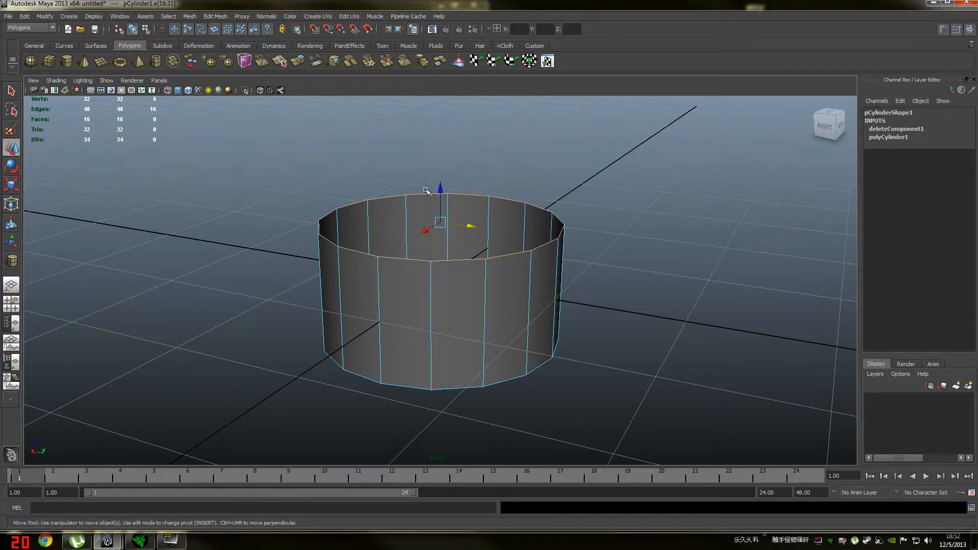
# Step: Flatten the whole cylinder into a low ring by scaling it along Z to about 0.265
pyautogui.moveTo(467, 261); pyautogui.dragTo(501, 250, button='right')
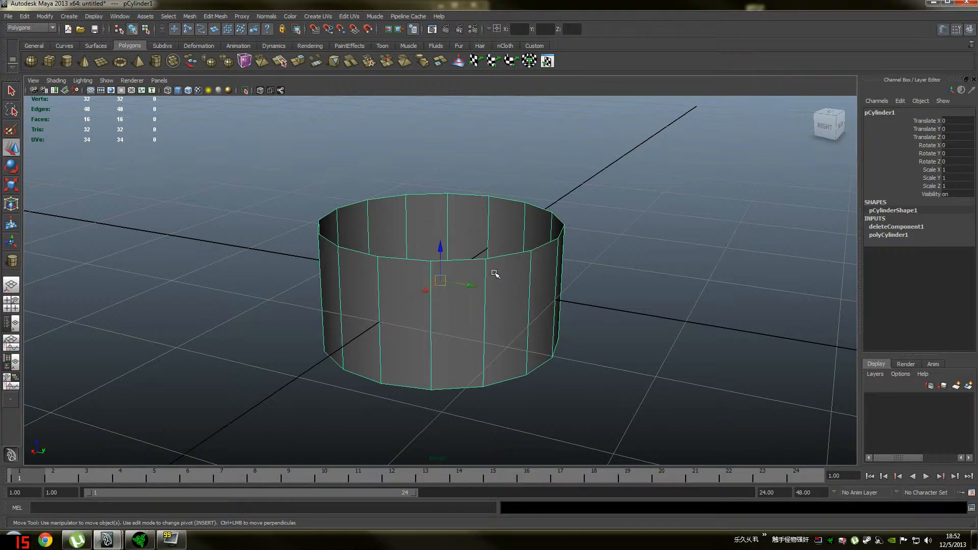
pyautogui.press('r')
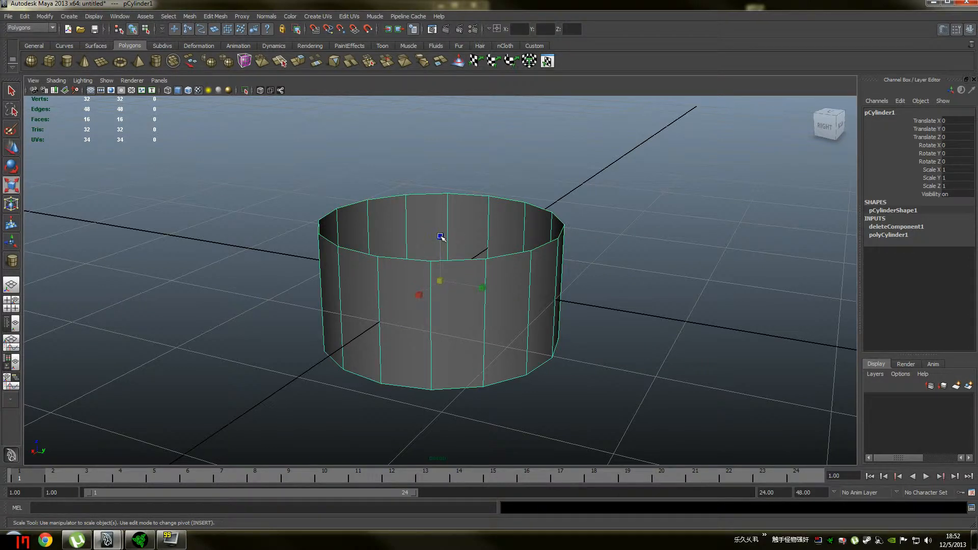
pyautogui.moveTo(440, 236); pyautogui.dragTo(474, 245)
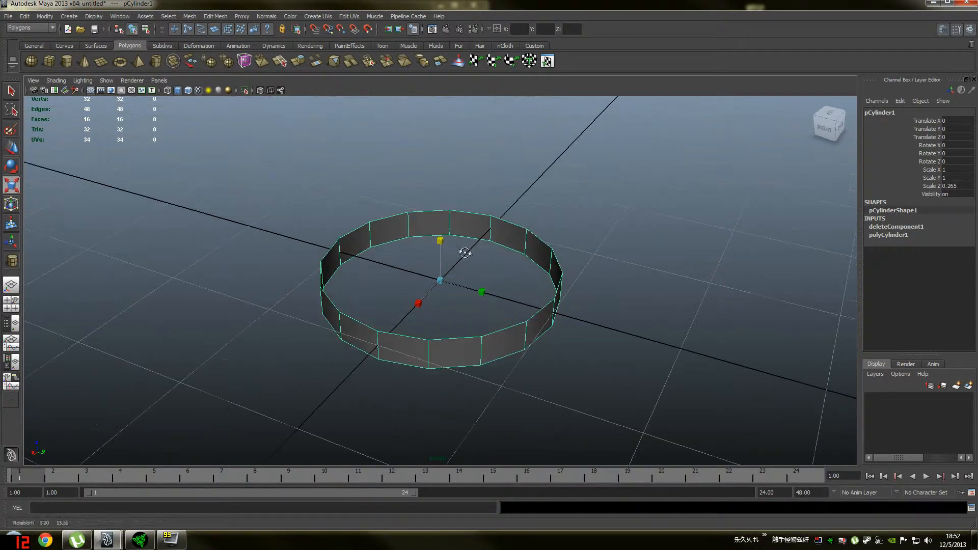
# Step: Select the ring's entire top edge loop and apply Extrude to it
pyautogui.moveTo(483, 230); pyautogui.dragTo(483, 207, button='right')
pyautogui.click(465, 339)
pyautogui.doubleClick(465, 339)
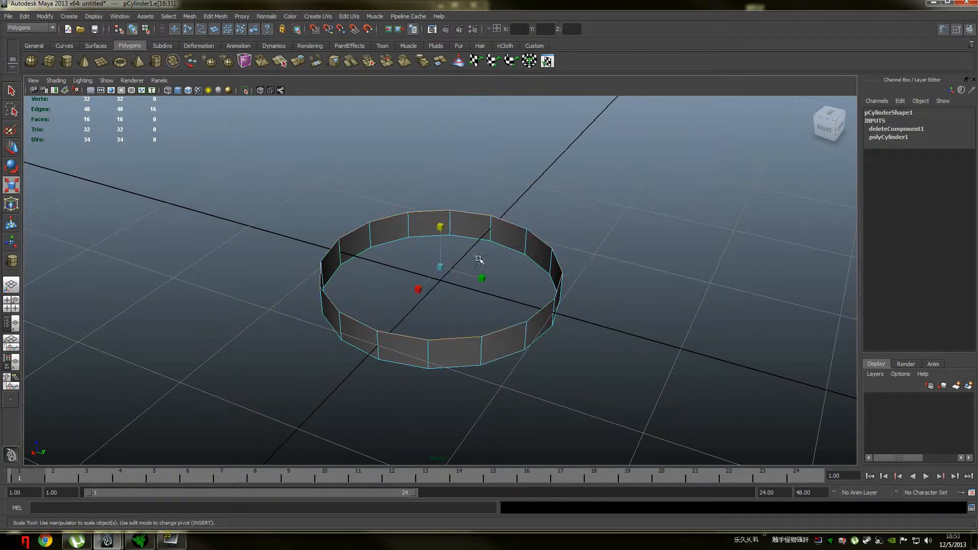
pyautogui.click(215, 17)
pyautogui.click(207, 16)
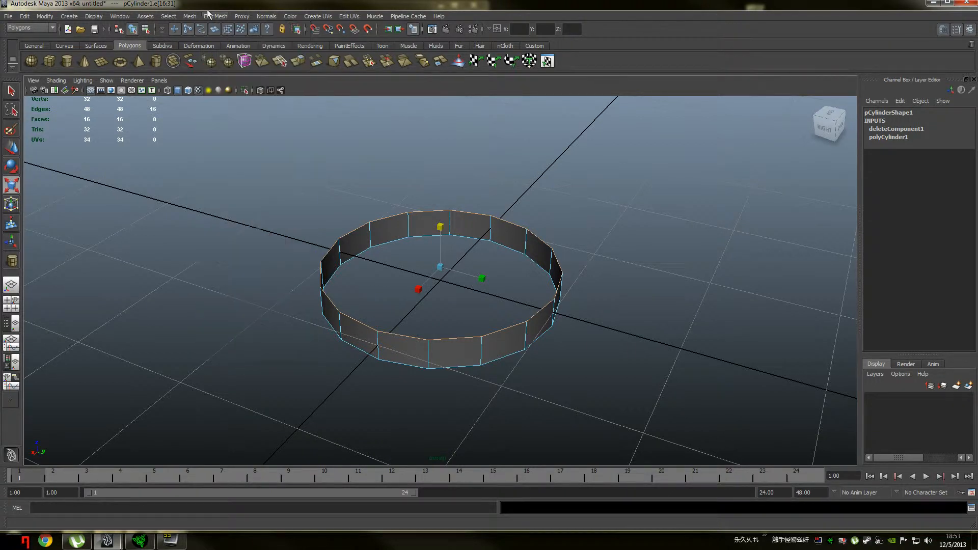
pyautogui.click(56, 28)
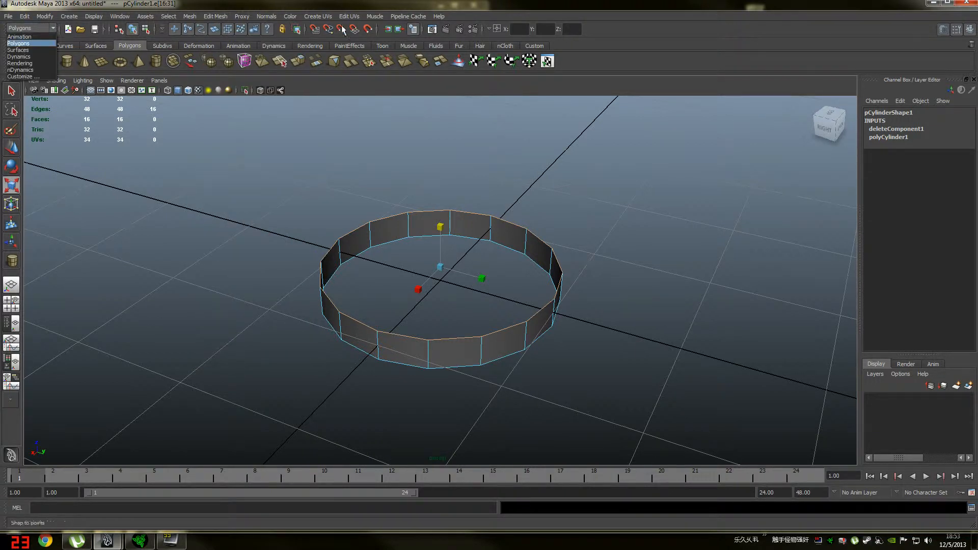
pyautogui.click(222, 8)
pyautogui.click(216, 16)
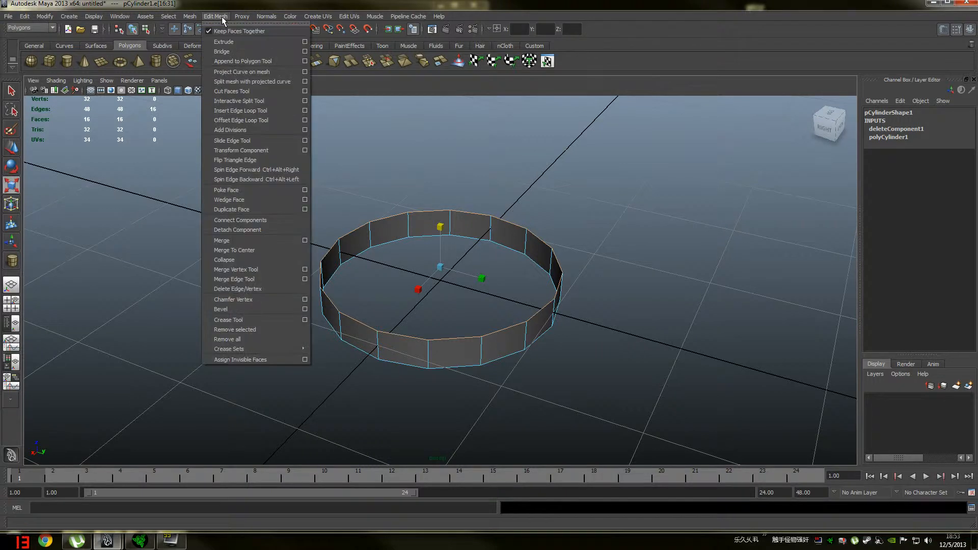
pyautogui.click(304, 41)
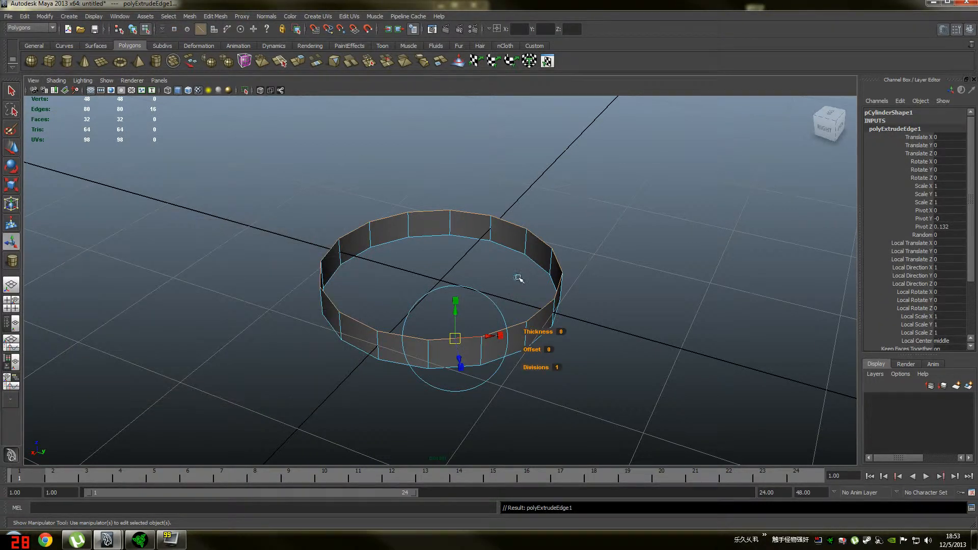
# Step: Using world axes, raise the extruded edge loop by about 0.1 in Z and scale it inward to about 0.916 in X and Y
pyautogui.keyDown('alt'); pyautogui.moveTo(460, 297); pyautogui.dragTo(511, 285); pyautogui.keyUp('alt')
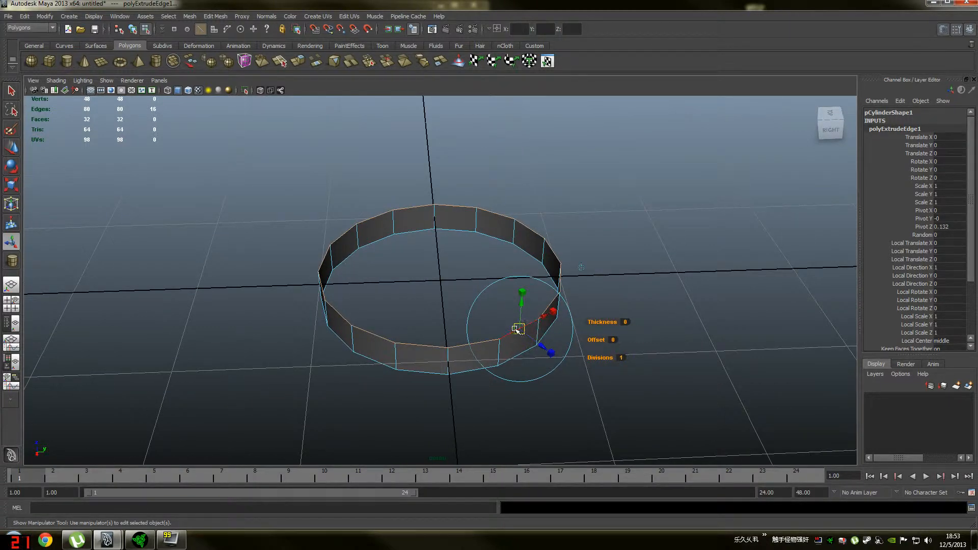
pyautogui.click(581, 268)
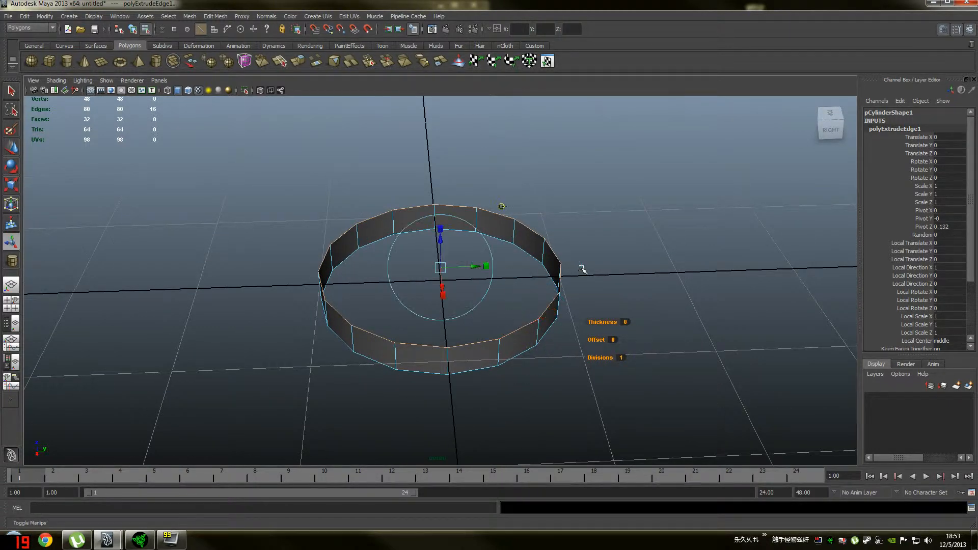
pyautogui.moveTo(444, 279)
pyautogui.keyDown('alt'); pyautogui.mouseDown()
pyautogui.moveTo(530, 277)
pyautogui.moveTo(432, 287)
pyautogui.mouseUp(); pyautogui.keyUp('alt')
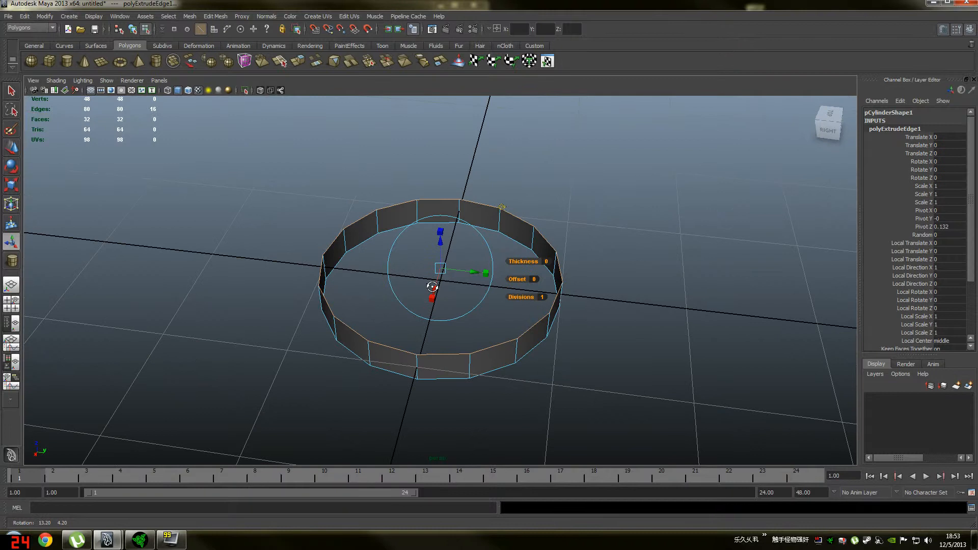
pyautogui.moveTo(442, 243); pyautogui.dragTo(471, 253)
pyautogui.click(451, 233)
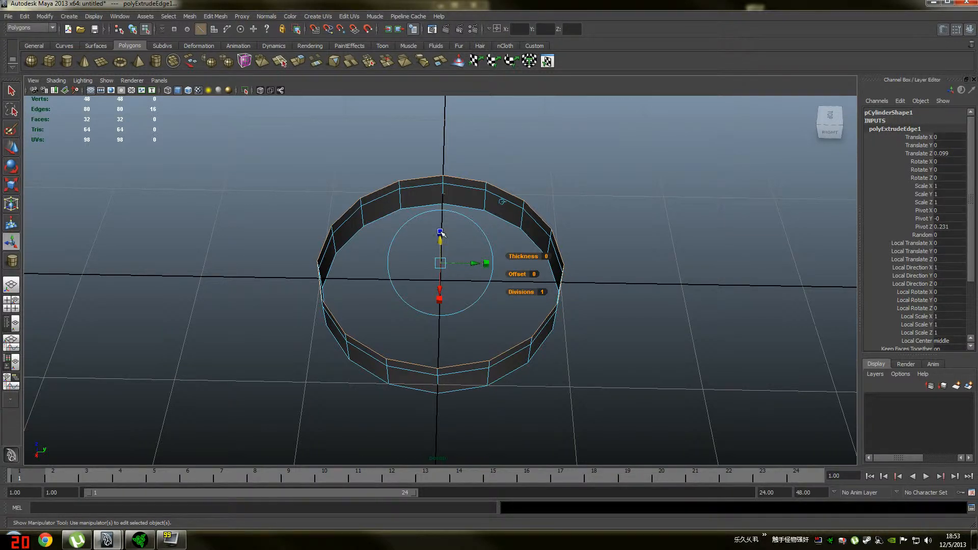
pyautogui.moveTo(441, 233); pyautogui.dragTo(465, 283)
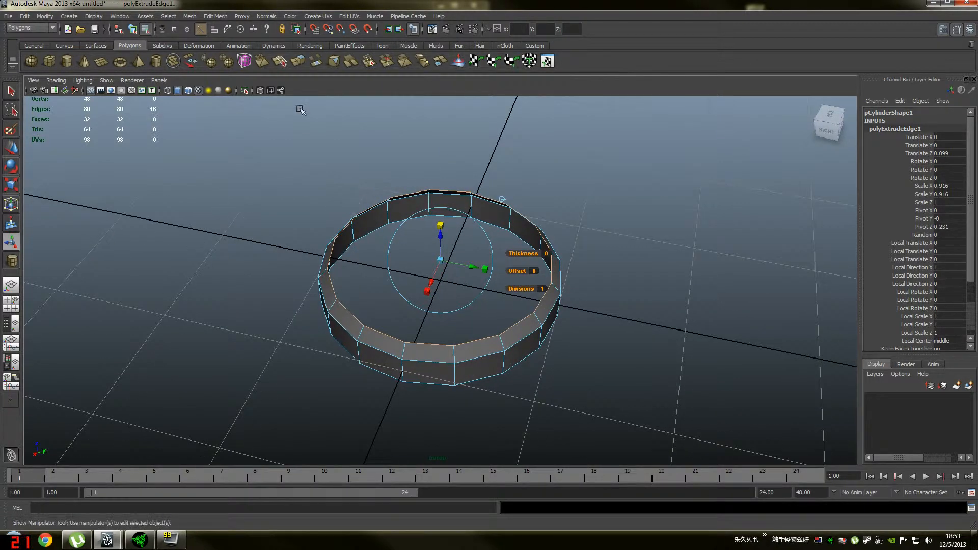
# Step: Extrude the top edge loop again and scale it inward to about 0.786 in X and Y, forming a flat rim
pyautogui.click(215, 17)
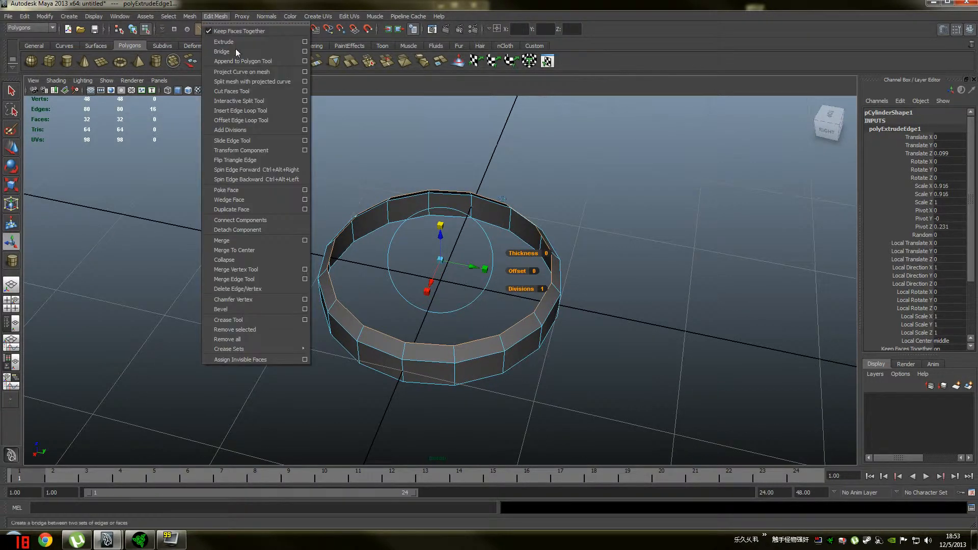
pyautogui.click(244, 41)
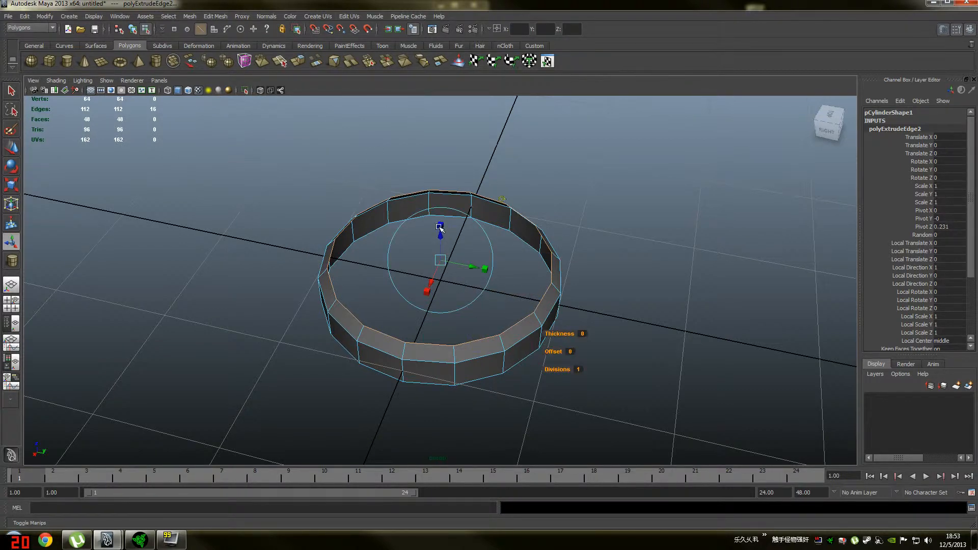
pyautogui.keyDown('ctrl'); pyautogui.moveTo(440, 227); pyautogui.dragTo(458, 219); pyautogui.keyUp('ctrl')
# Step: Extrude the rim's inner edge loop and raise it about 22.8 units in Z to form a tall tube
pyautogui.click(218, 18)
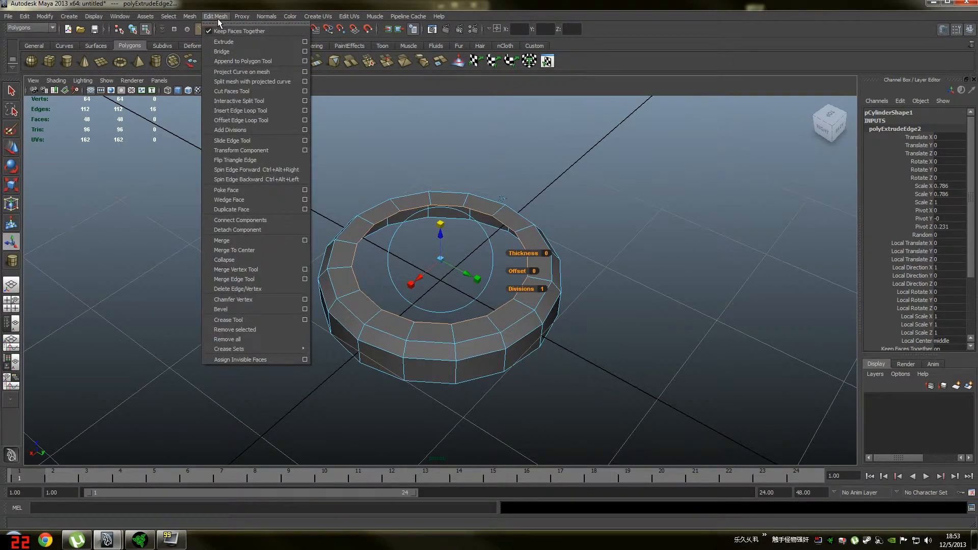
pyautogui.click(249, 43)
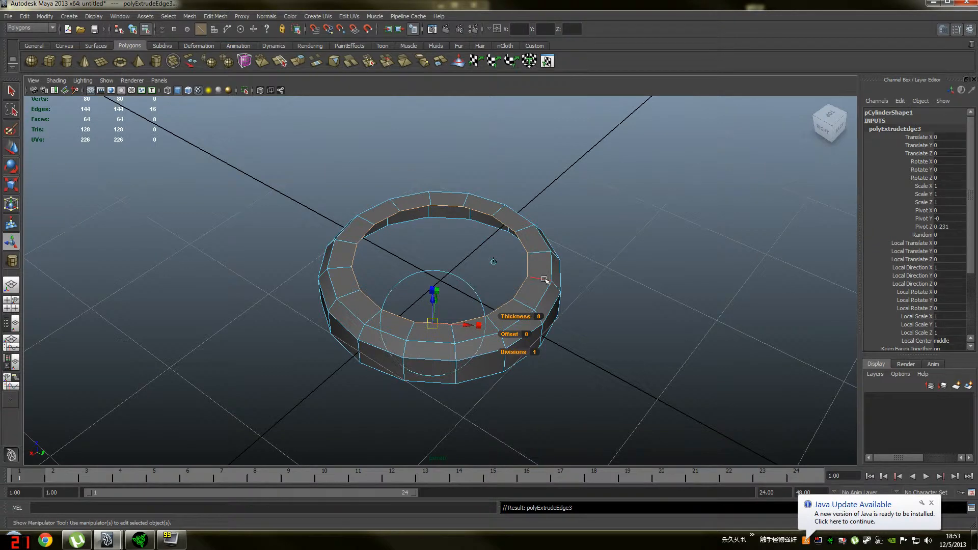
pyautogui.keyDown('alt'); pyautogui.moveTo(493, 264); pyautogui.dragTo(423, 110); pyautogui.keyUp('alt')
pyautogui.scroll(-6, 458, 268)
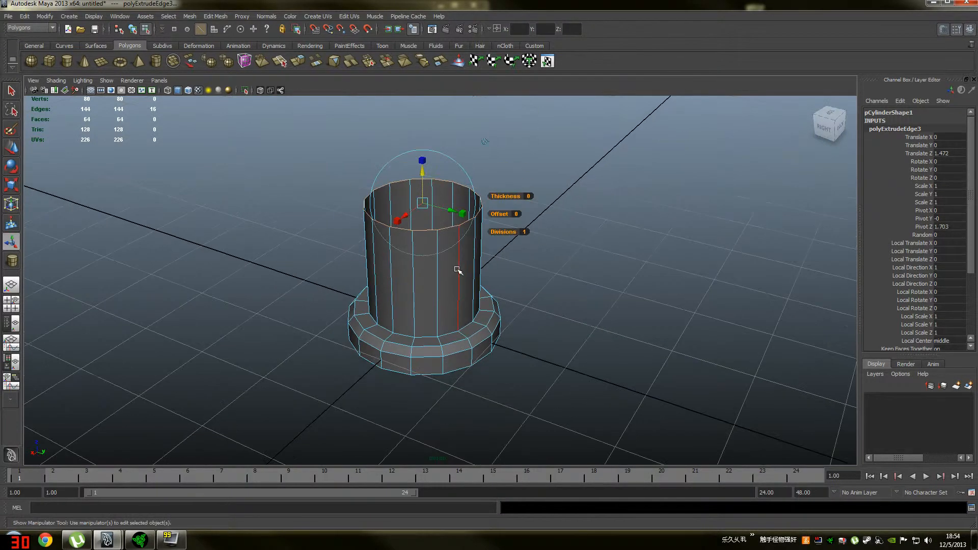
pyautogui.keyDown('alt'); pyautogui.moveTo(465, 257); pyautogui.dragTo(456, 331, button='middle'); pyautogui.keyUp('alt')
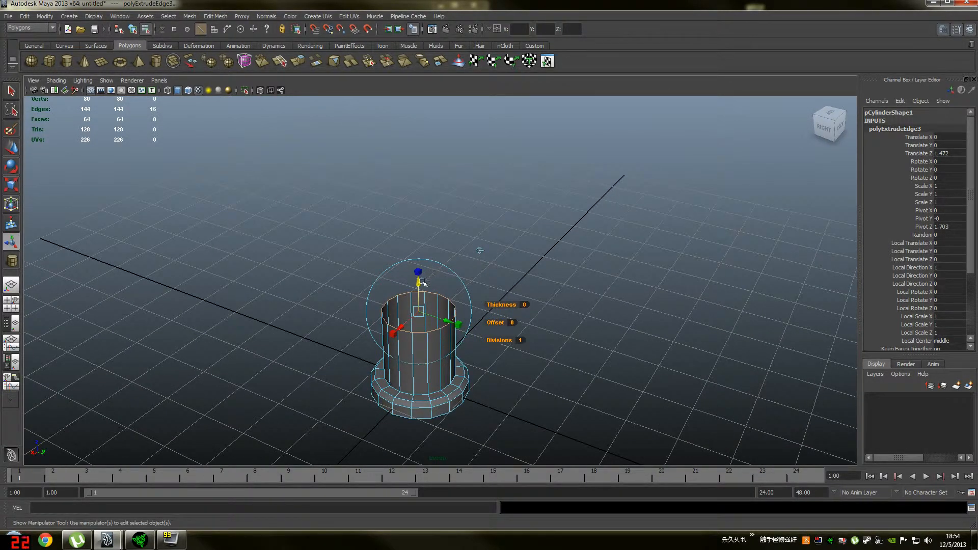
pyautogui.moveTo(417, 285); pyautogui.dragTo(421, 131)
pyautogui.scroll(-7, 441, 178)
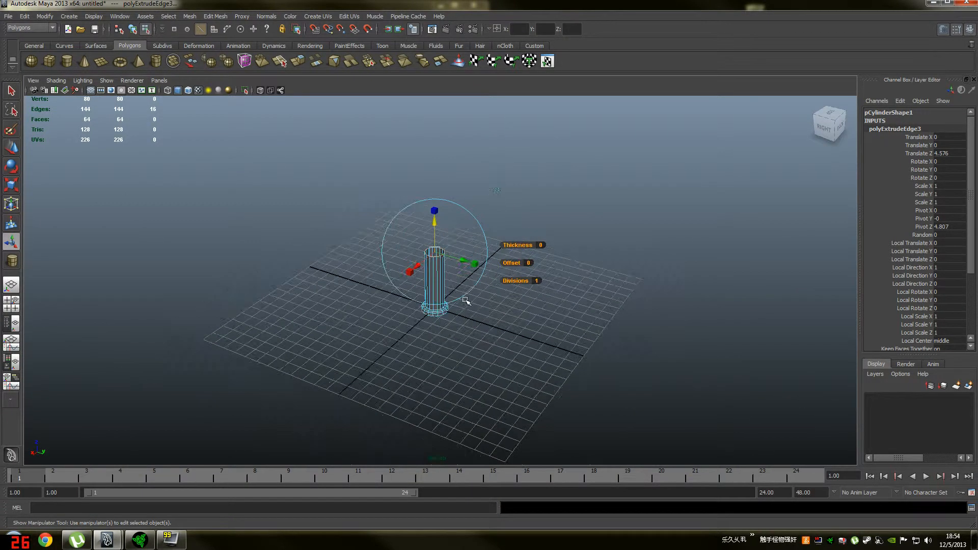
pyautogui.keyDown('alt'); pyautogui.moveTo(451, 224); pyautogui.dragTo(436, 102); pyautogui.keyUp('alt')
pyautogui.keyDown('alt'); pyautogui.moveTo(448, 210); pyautogui.dragTo(448, 303, button='middle'); pyautogui.keyUp('alt')
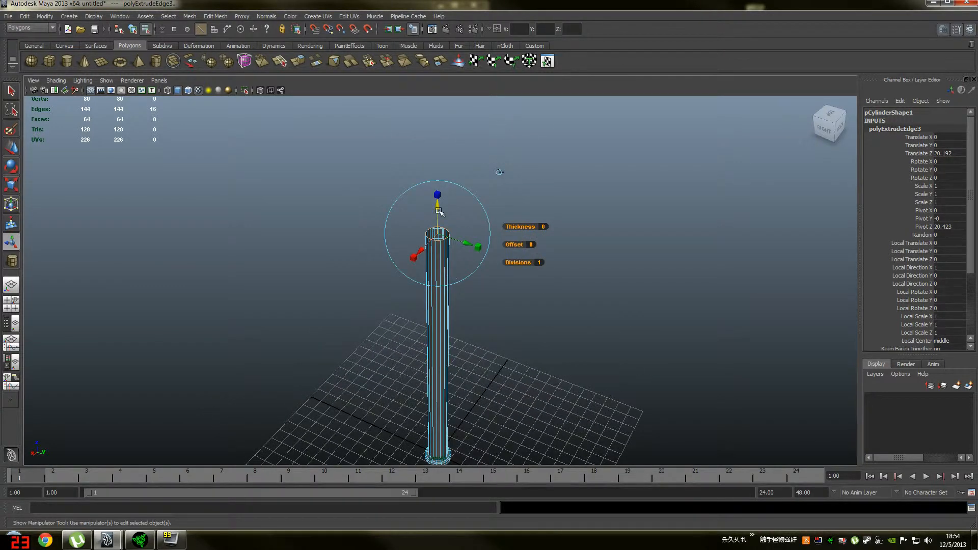
pyautogui.moveTo(438, 208); pyautogui.dragTo(502, 219)
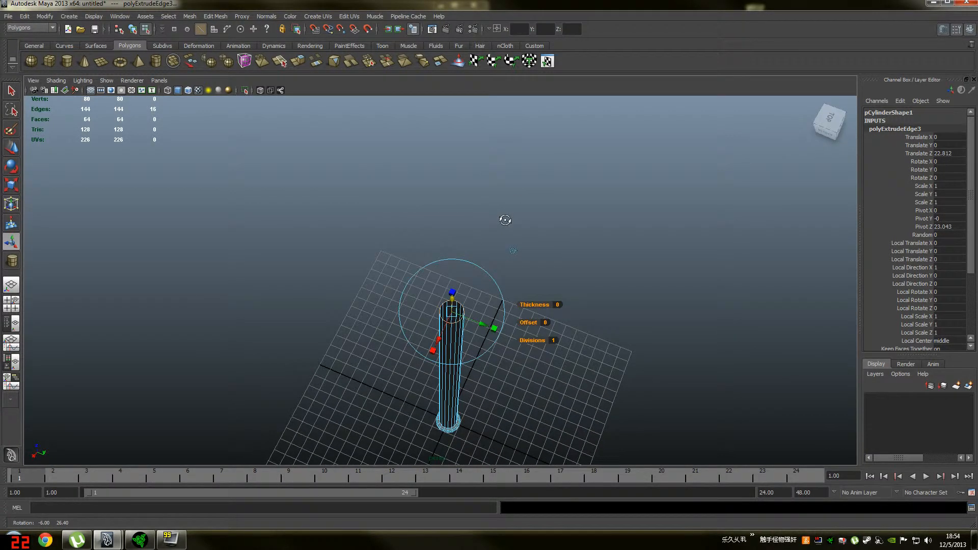
pyautogui.scroll(-3, 457, 298)
pyautogui.scroll(5, 457, 297)
pyautogui.scroll(-1, 458, 298)
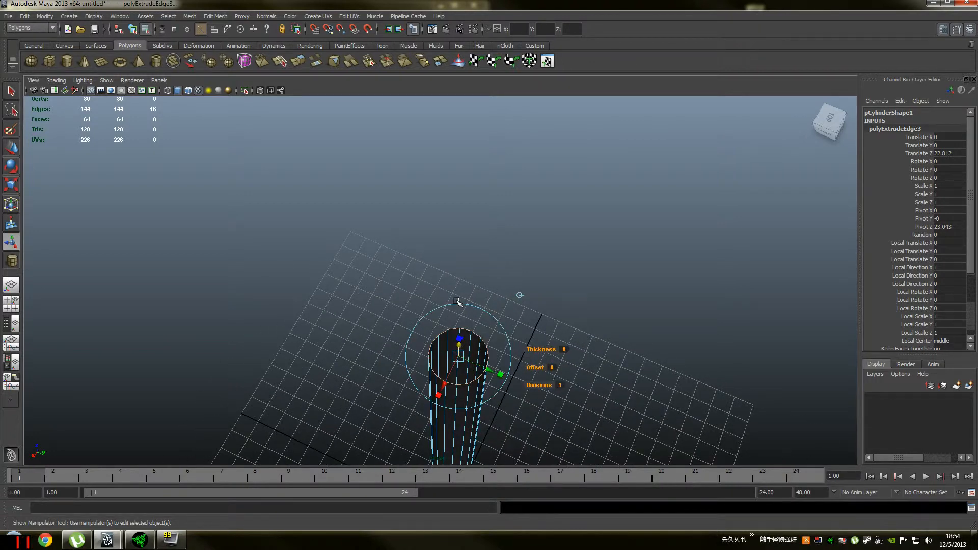
pyautogui.keyDown('alt'); pyautogui.moveTo(457, 298); pyautogui.dragTo(445, 254, button='middle'); pyautogui.keyUp('alt')
pyautogui.scroll(3, 446, 255)
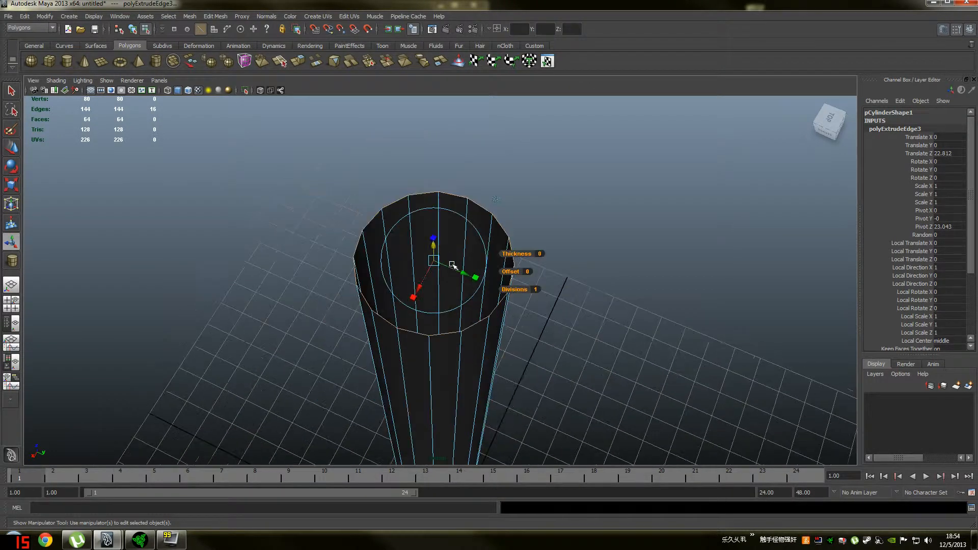
# Step: Extrude the tube's top edge loop, raise it about 0.227 in Z and scale it inward to about 0.575 in X and Y
pyautogui.click(215, 15)
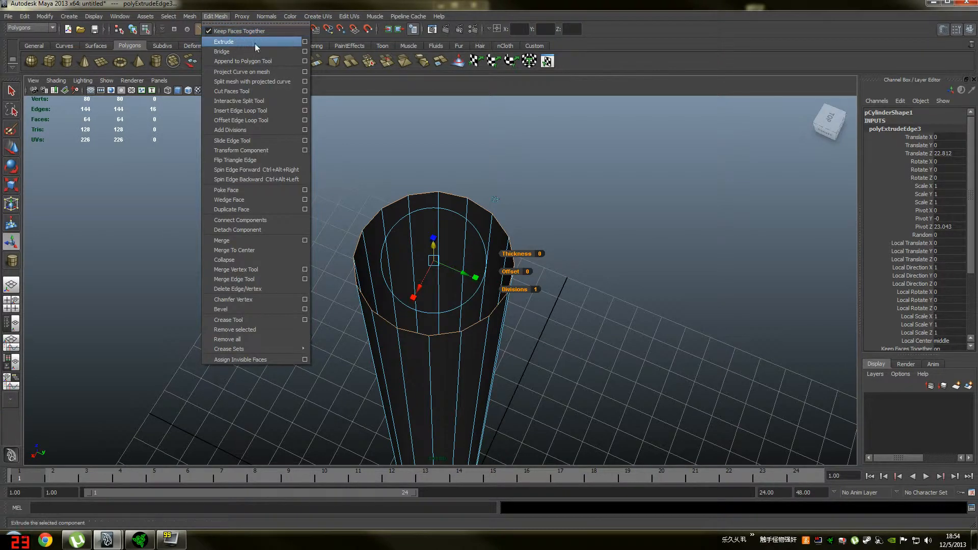
pyautogui.click(292, 41)
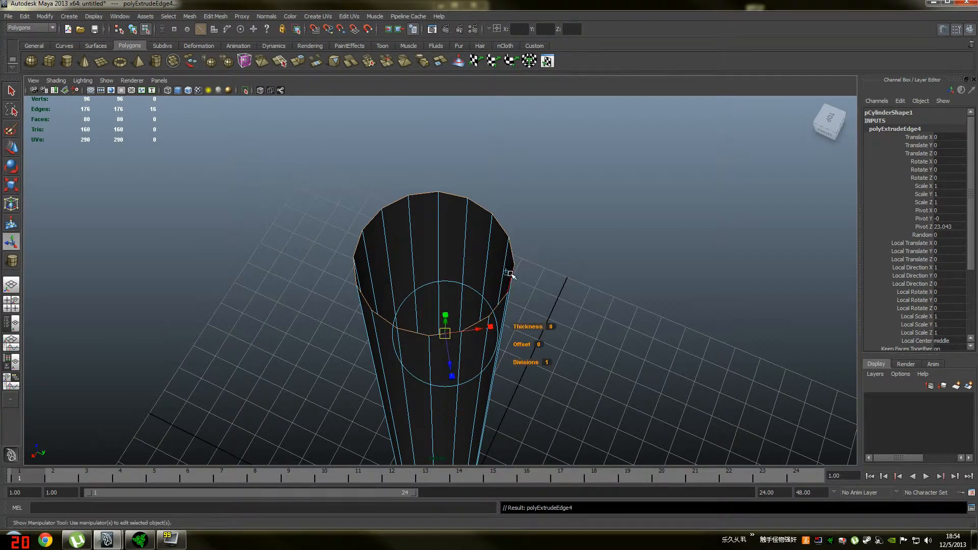
pyautogui.keyDown('alt'); pyautogui.moveTo(440, 257); pyautogui.dragTo(463, 239); pyautogui.keyUp('alt')
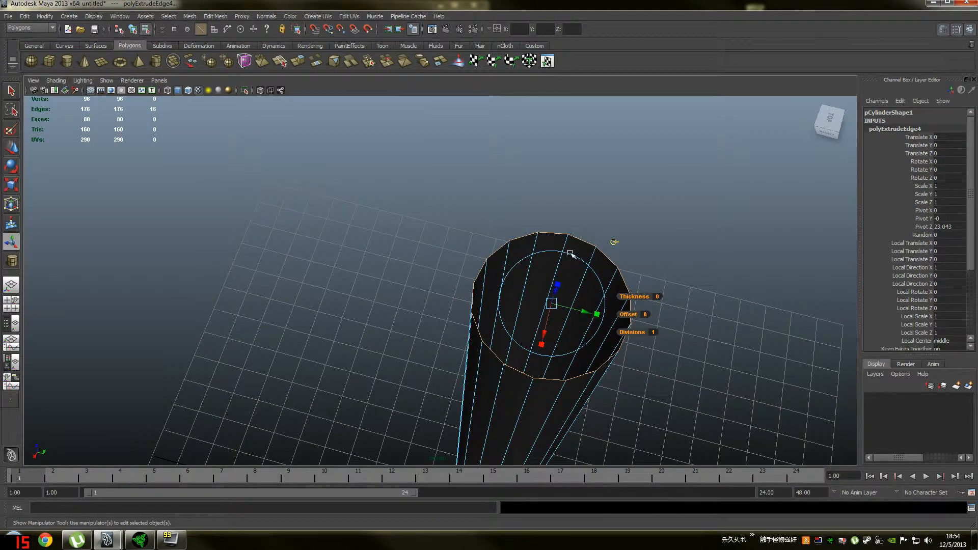
pyautogui.keyDown('alt'); pyautogui.moveTo(570, 253); pyautogui.dragTo(480, 219); pyautogui.keyUp('alt')
pyautogui.scroll(-5, 446, 235)
pyautogui.scroll(5, 459, 262)
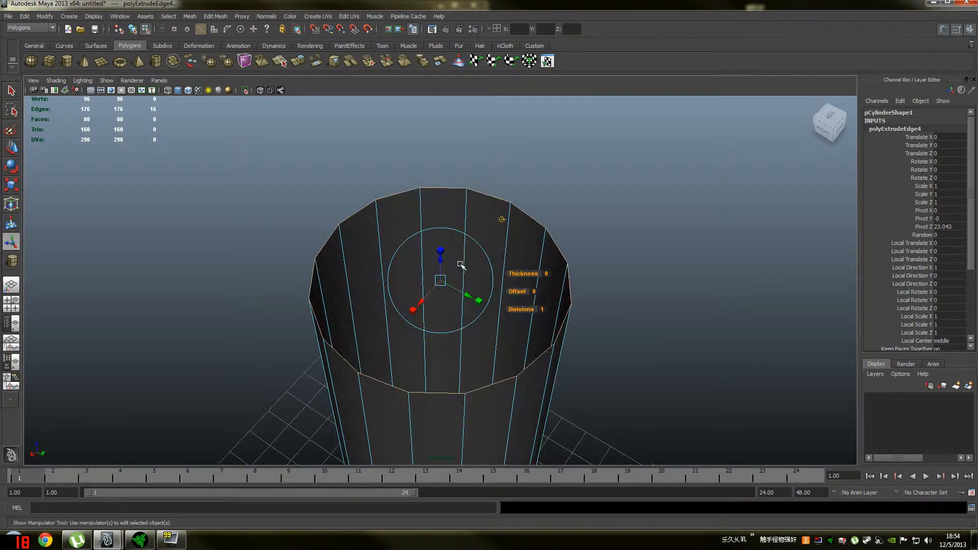
pyautogui.moveTo(441, 250)
pyautogui.mouseDown()
pyautogui.moveTo(467, 265)
pyautogui.moveTo(441, 259)
pyautogui.moveTo(449, 233)
pyautogui.mouseUp()
pyautogui.keyDown('alt'); pyautogui.moveTo(499, 211); pyautogui.dragTo(515, 227); pyautogui.keyUp('alt')
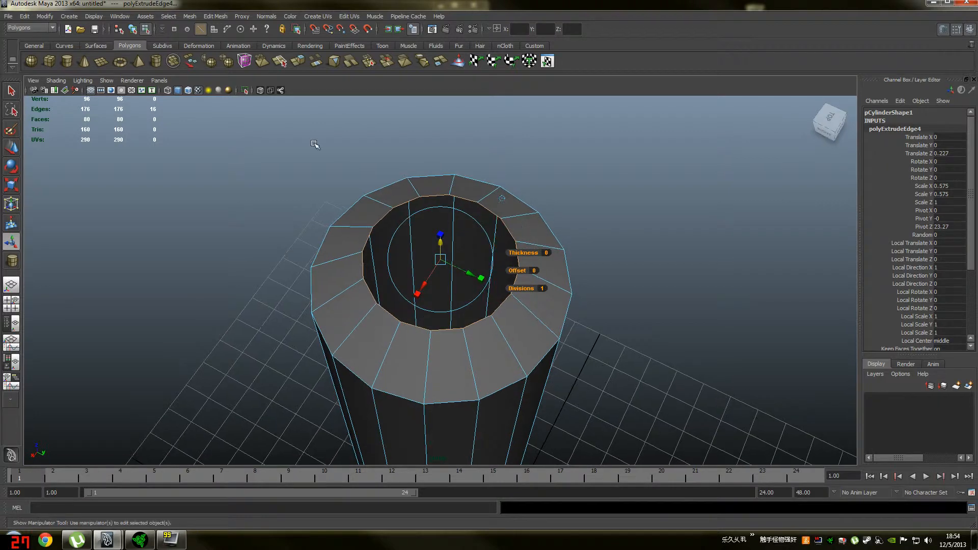
# Step: Extrude the cap's inner edge loop again, raise it about 0.04 in Z and scale it inward to about 0.28 in X and Y
pyautogui.click(267, 17)
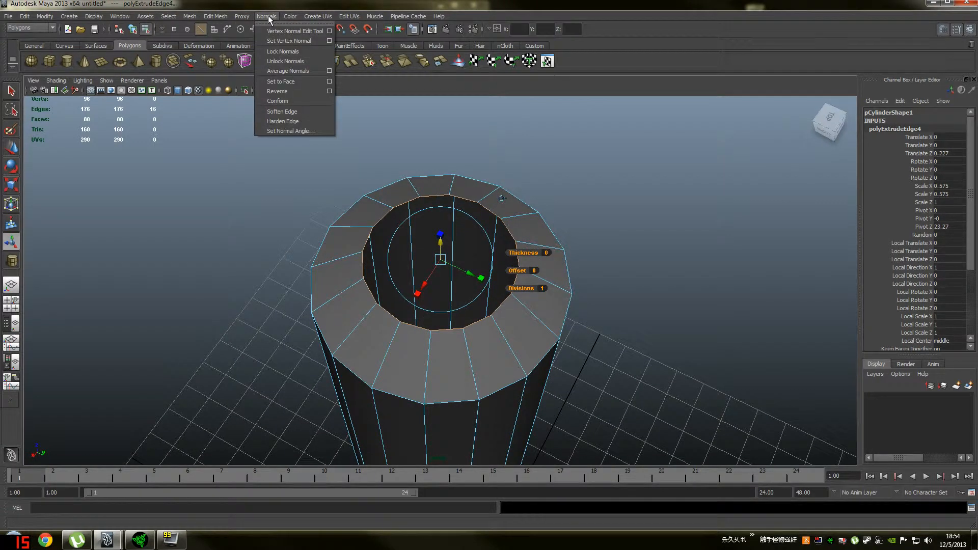
pyautogui.click(267, 17)
pyautogui.click(216, 17)
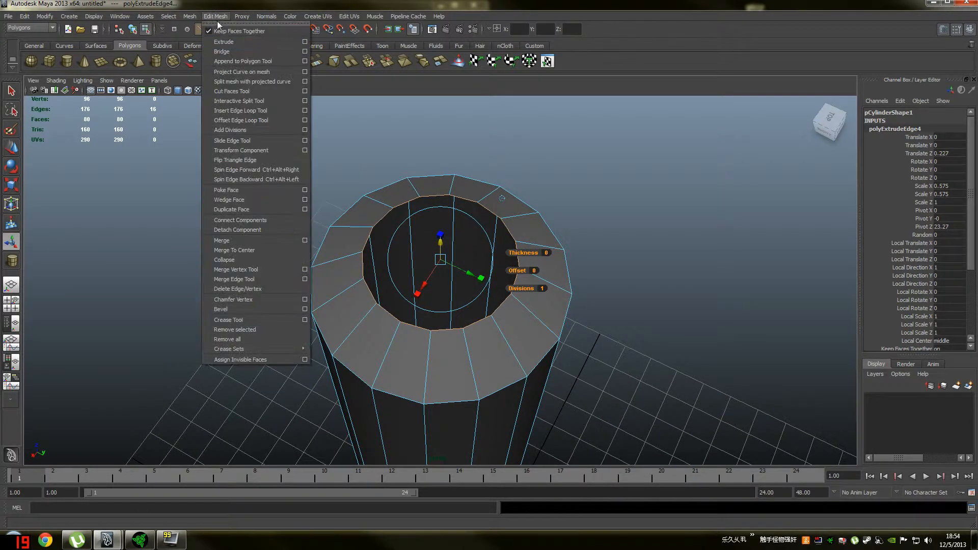
pyautogui.click(304, 43)
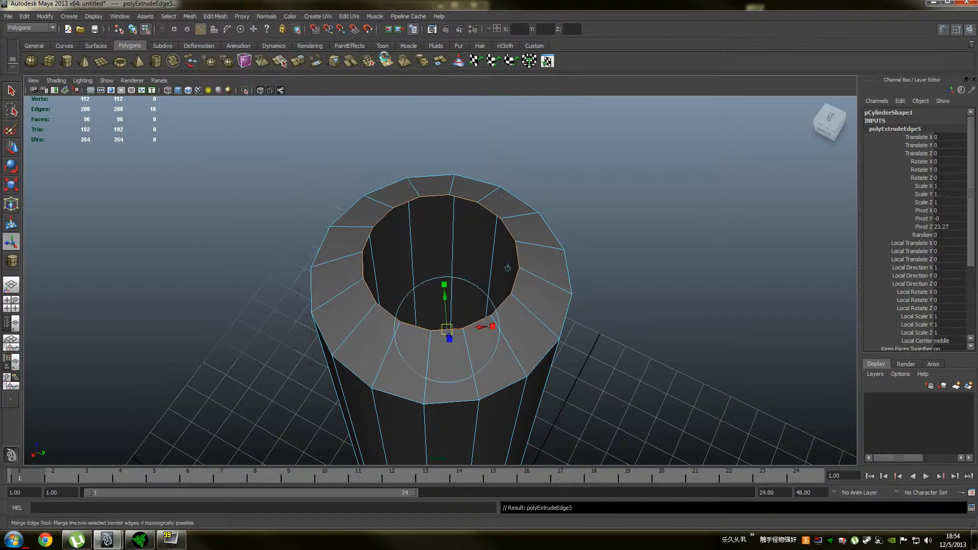
pyautogui.click(507, 268)
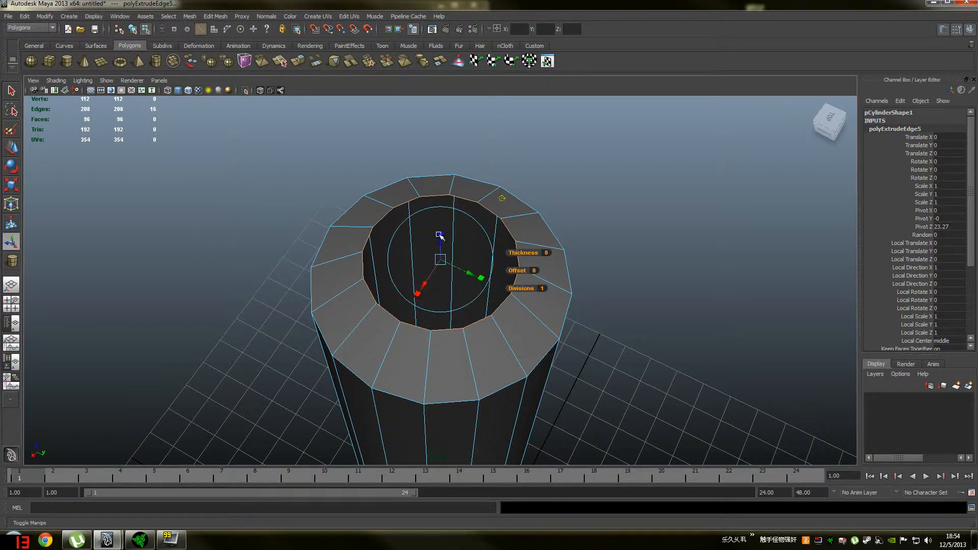
pyautogui.moveTo(441, 245); pyautogui.dragTo(491, 253)
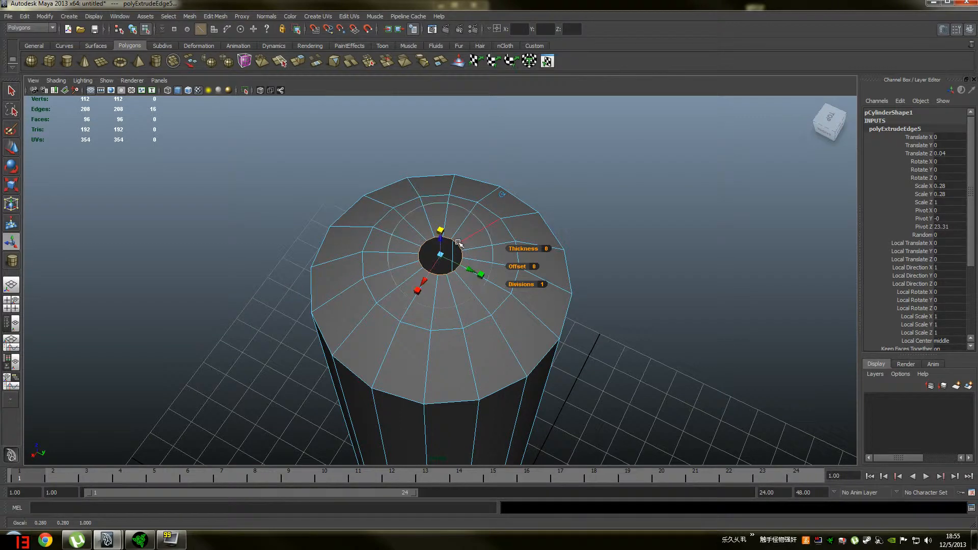
# Step: In wireframe, select the ring of vertices around the cap's small central hole and merge them to the center
pyautogui.moveTo(458, 242); pyautogui.dragTo(419, 240, button='right')
pyautogui.keyDown('alt'); pyautogui.moveTo(467, 219); pyautogui.dragTo(474, 242); pyautogui.keyUp('alt')
pyautogui.press('4')
pyautogui.scroll(-10, 473, 241)
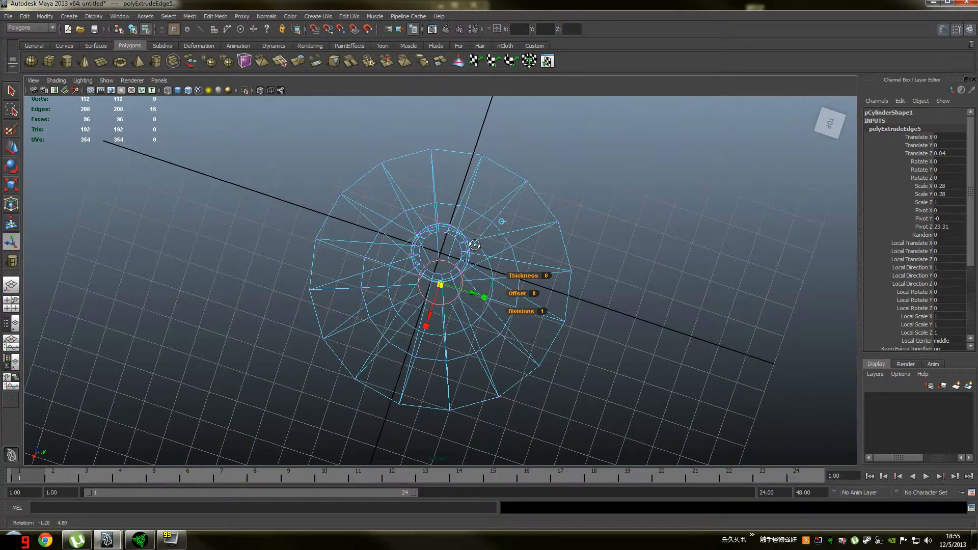
pyautogui.keyDown('alt'); pyautogui.moveTo(473, 242); pyautogui.dragTo(485, 244); pyautogui.keyUp('alt')
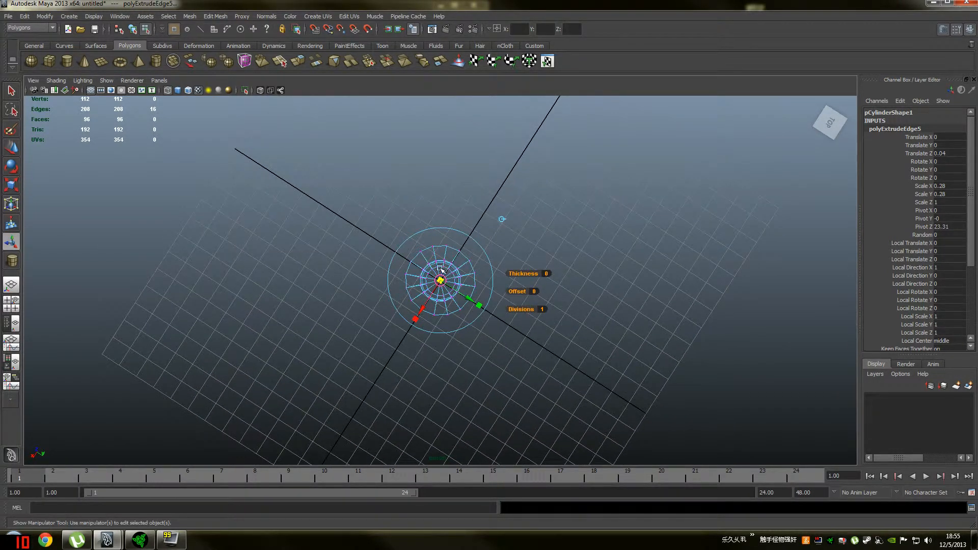
pyautogui.press('space')
pyautogui.press('space')
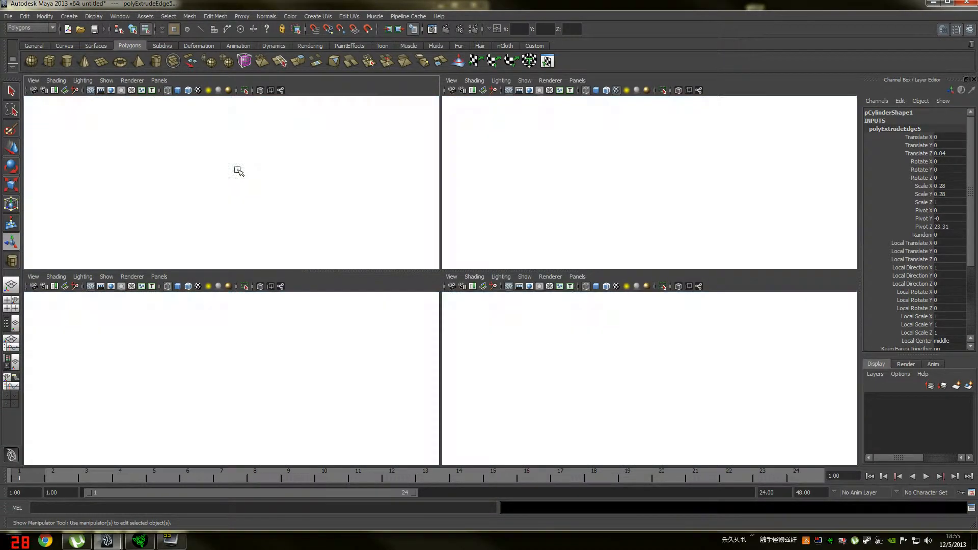
pyautogui.scroll(5, 443, 290)
pyautogui.scroll(-3, 453, 365)
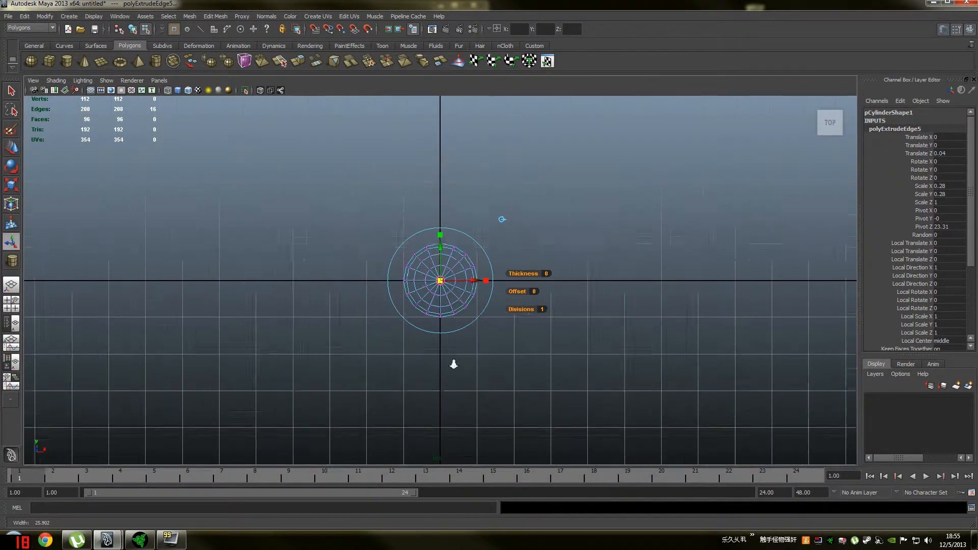
pyautogui.scroll(3, 417, 238)
pyautogui.scroll(6, 416, 237)
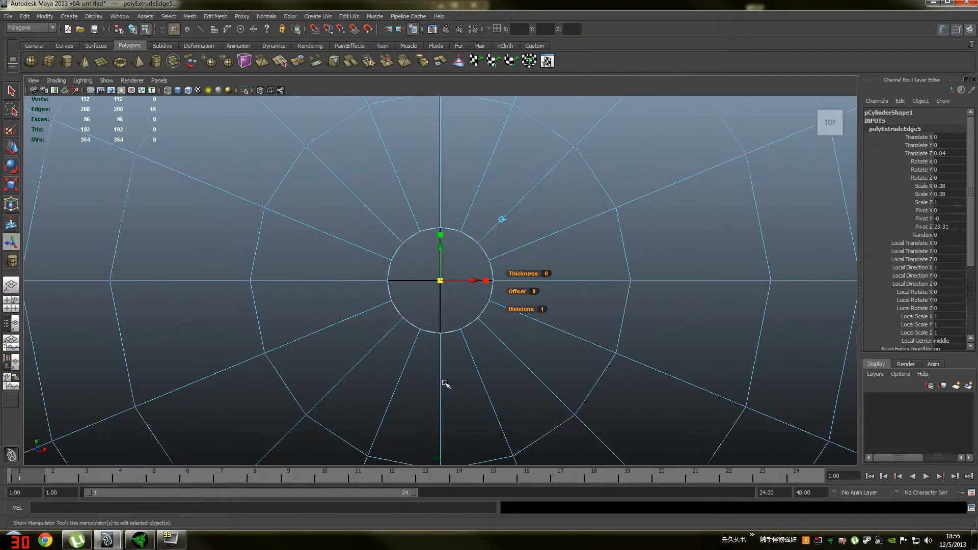
pyautogui.scroll(-2, 412, 234)
pyautogui.scroll(3, 420, 252)
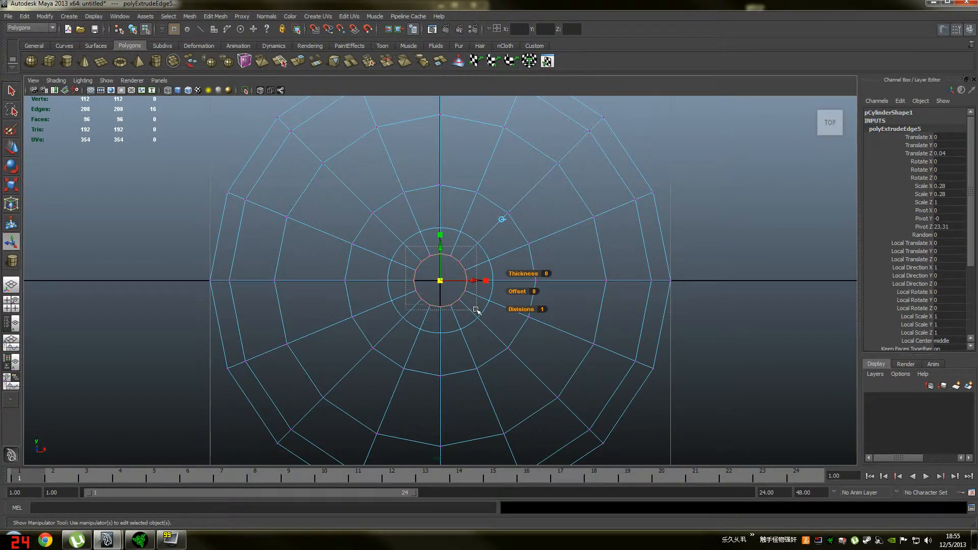
pyautogui.moveTo(476, 310); pyautogui.dragTo(477, 311)
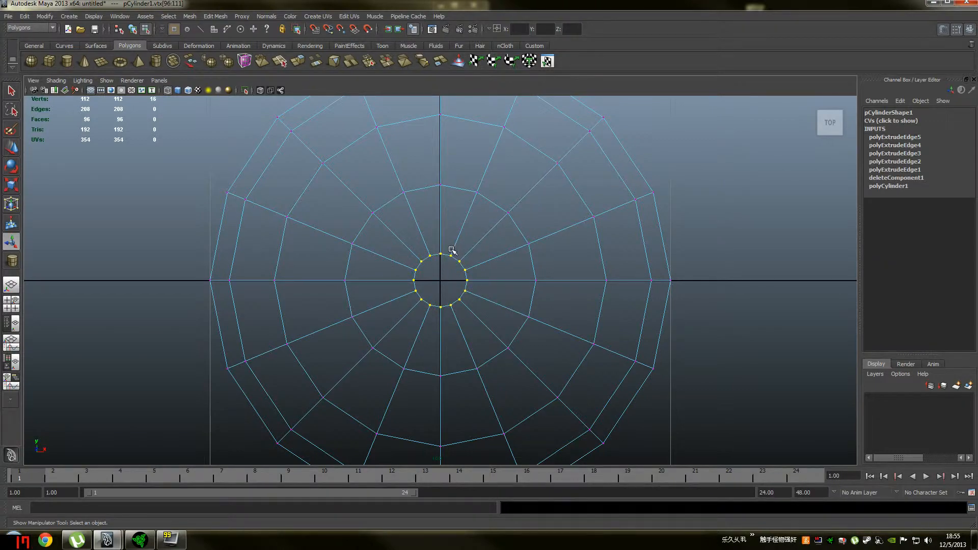
pyautogui.press('space')
pyautogui.press('space')
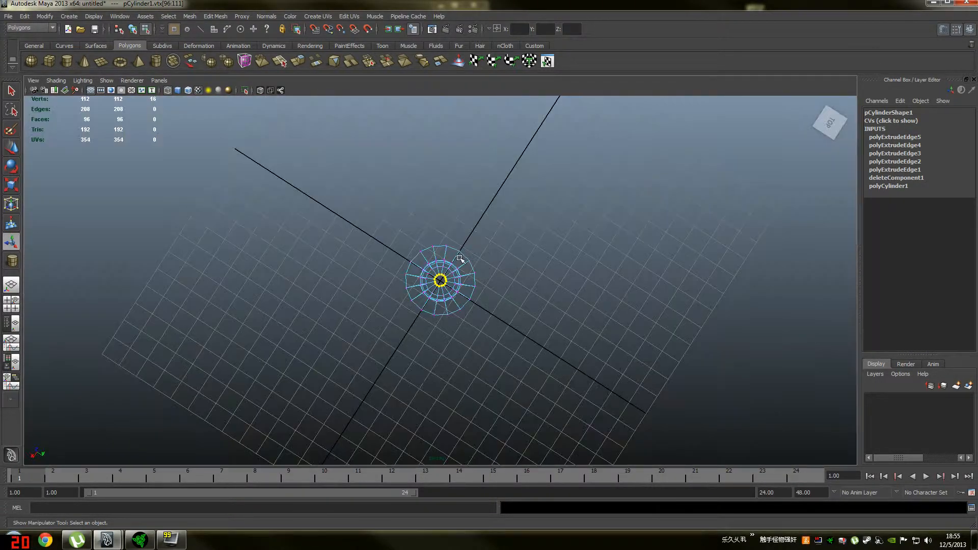
pyautogui.moveTo(458, 260)
pyautogui.keyDown('alt'); pyautogui.mouseDown()
pyautogui.moveTo(477, 245)
pyautogui.moveTo(466, 267)
pyautogui.moveTo(463, 258)
pyautogui.mouseUp(); pyautogui.keyUp('alt')
pyautogui.scroll(-5, 464, 258)
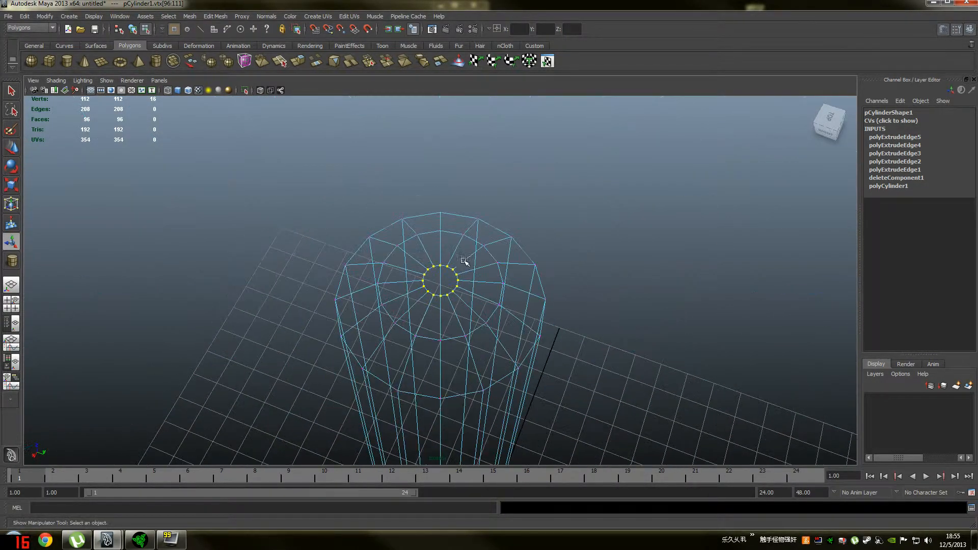
pyautogui.click(215, 16)
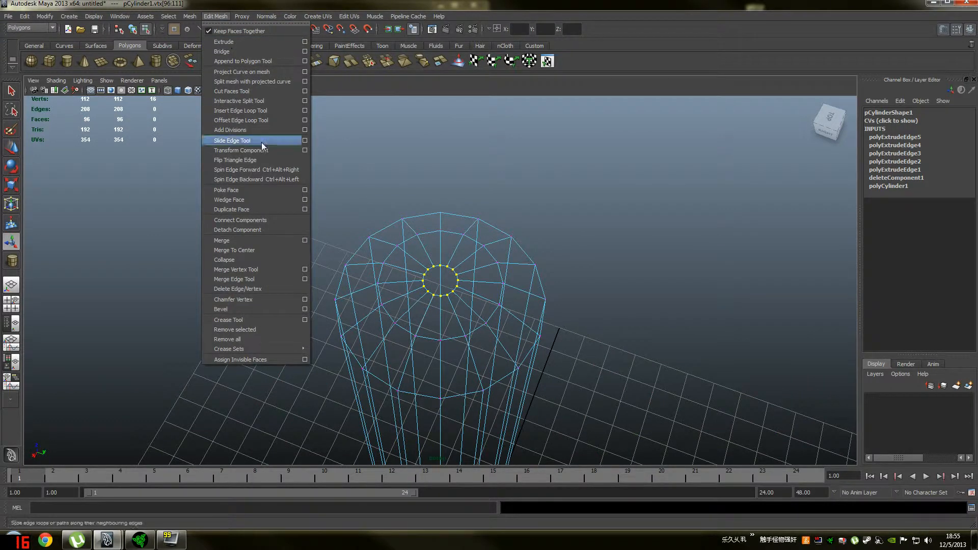
pyautogui.click(259, 250)
# Step: Adjust the height of the merged center vertex with the Move tool and return to shaded display
pyautogui.moveTo(469, 257)
pyautogui.keyDown('alt'); pyautogui.mouseDown()
pyautogui.moveTo(452, 250)
pyautogui.moveTo(467, 220)
pyautogui.moveTo(438, 264)
pyautogui.moveTo(465, 279)
pyautogui.moveTo(459, 309)
pyautogui.mouseUp(); pyautogui.keyUp('alt')
pyautogui.press('w')
pyautogui.click(441, 246)
pyautogui.press('5')
# Step: Select the cap's inner edge loop and the tube's top outer edge loop and bevel both with width 0.5 and 2 segments
pyautogui.moveTo(460, 309); pyautogui.dragTo(470, 289, button='right')
pyautogui.doubleClick(465, 304)
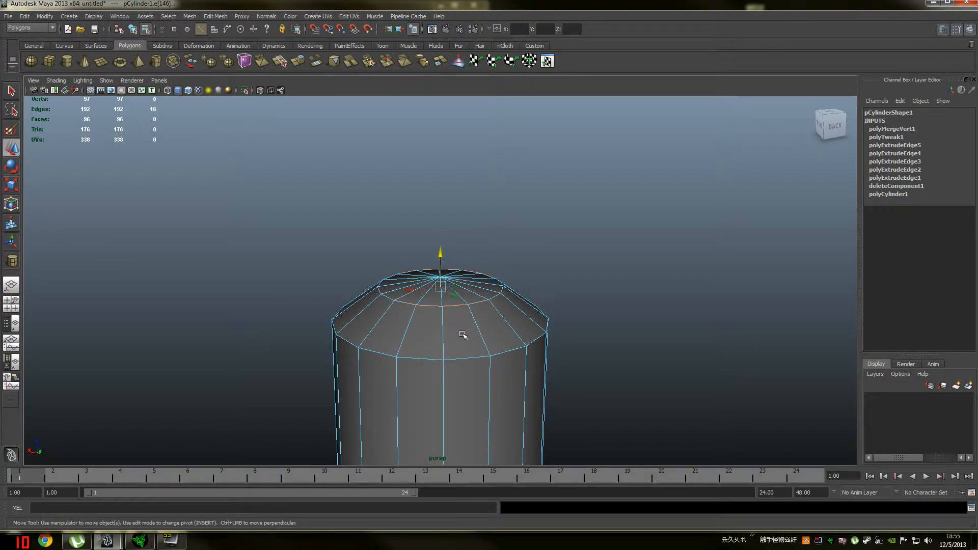
pyautogui.keyDown('shift'); pyautogui.doubleClick(471, 360); pyautogui.keyUp('shift')
pyautogui.moveTo(465, 332)
pyautogui.keyDown('alt'); pyautogui.mouseDown()
pyautogui.moveTo(499, 297)
pyautogui.moveTo(453, 324)
pyautogui.mouseUp(); pyautogui.keyUp('alt')
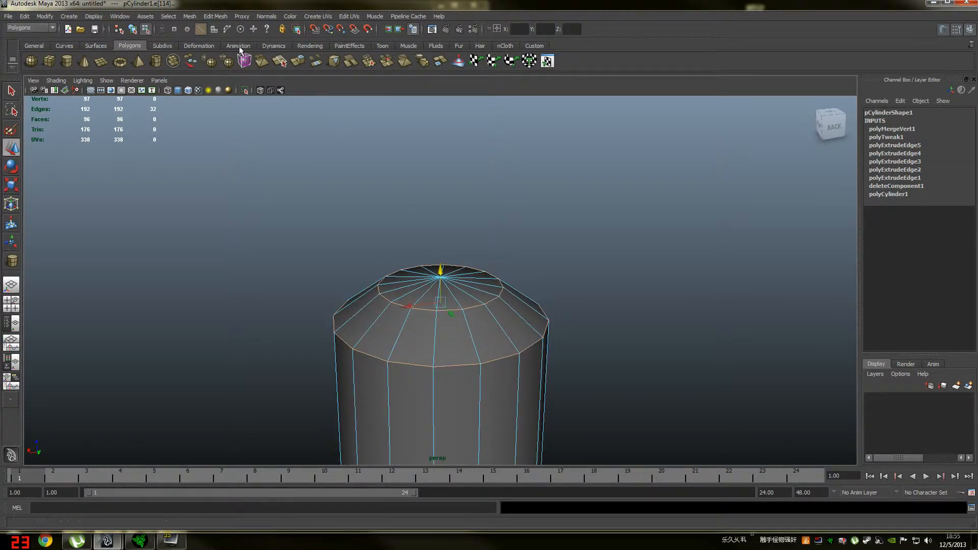
pyautogui.click(209, 15)
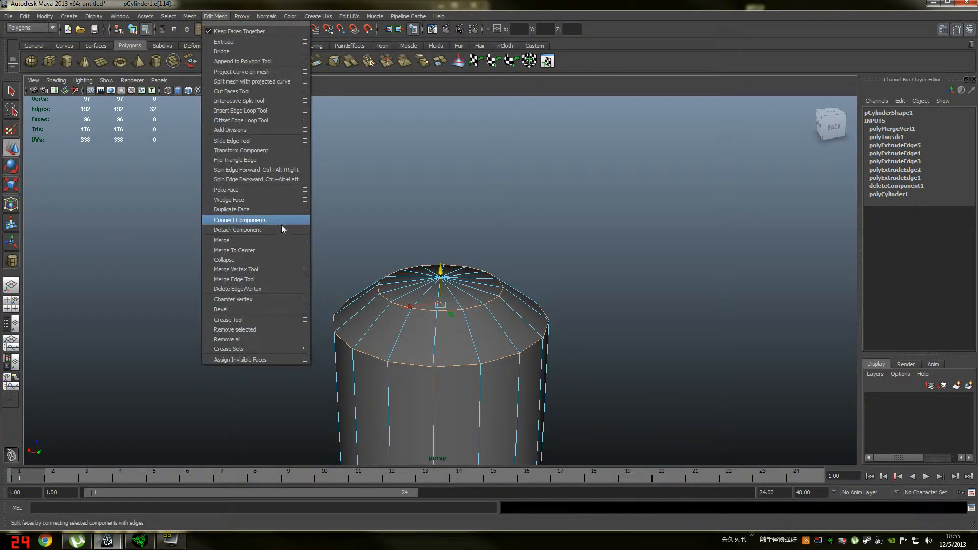
pyautogui.click(305, 309)
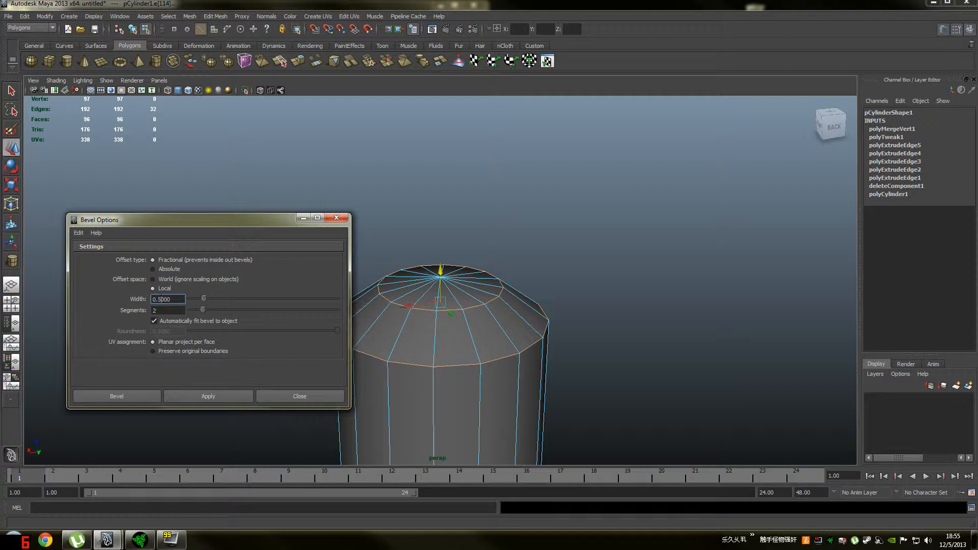
pyautogui.press('Tab')
pyautogui.click(176, 300)
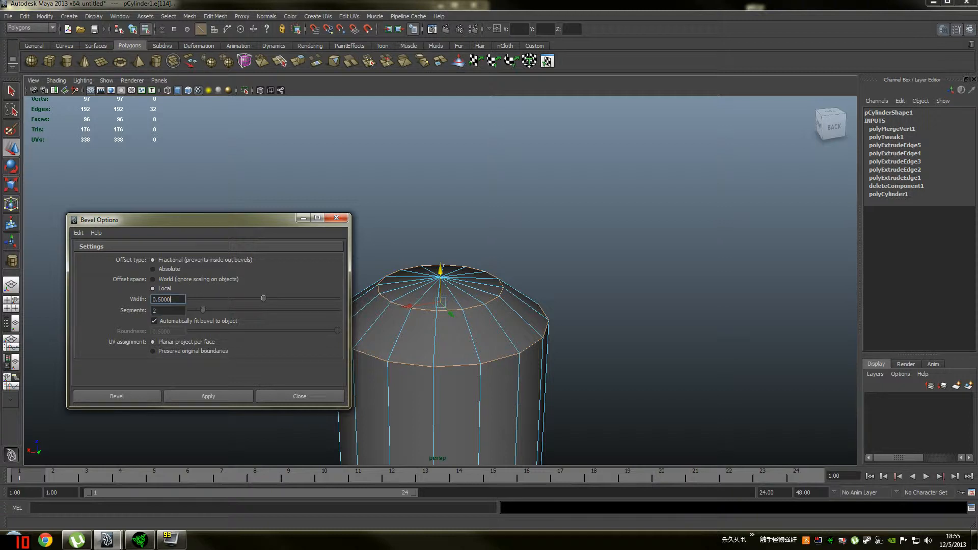
pyautogui.click(139, 395)
# Step: Select all edges of the column and apply Soften Edge to them
pyautogui.keyDown('alt'); pyautogui.moveTo(405, 276); pyautogui.dragTo(342, 273); pyautogui.keyUp('alt')
pyautogui.moveTo(443, 288); pyautogui.dragTo(476, 292, button='right')
pyautogui.click(527, 296)
pyautogui.click(472, 294)
pyautogui.scroll(-12, 447, 265)
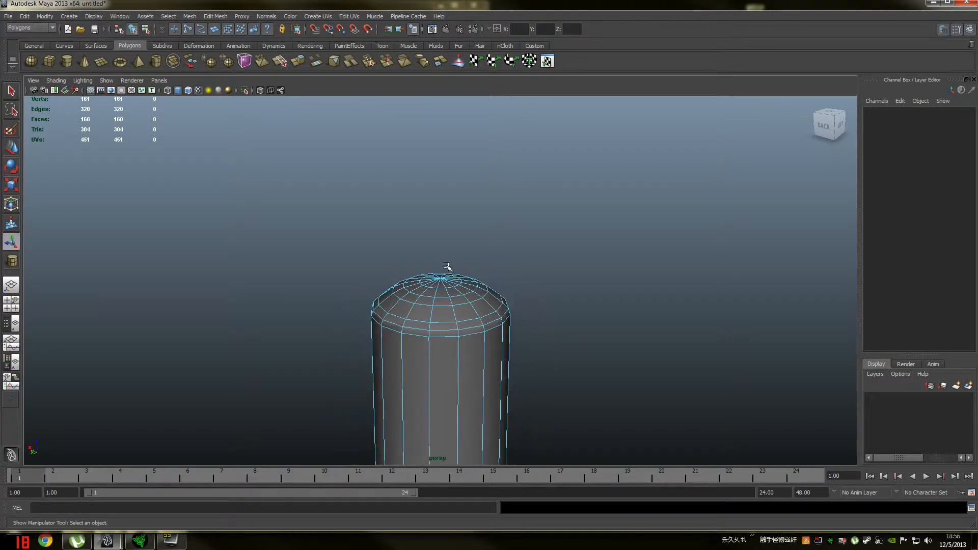
pyautogui.keyDown('alt'); pyautogui.moveTo(483, 266); pyautogui.dragTo(315, 452); pyautogui.keyUp('alt')
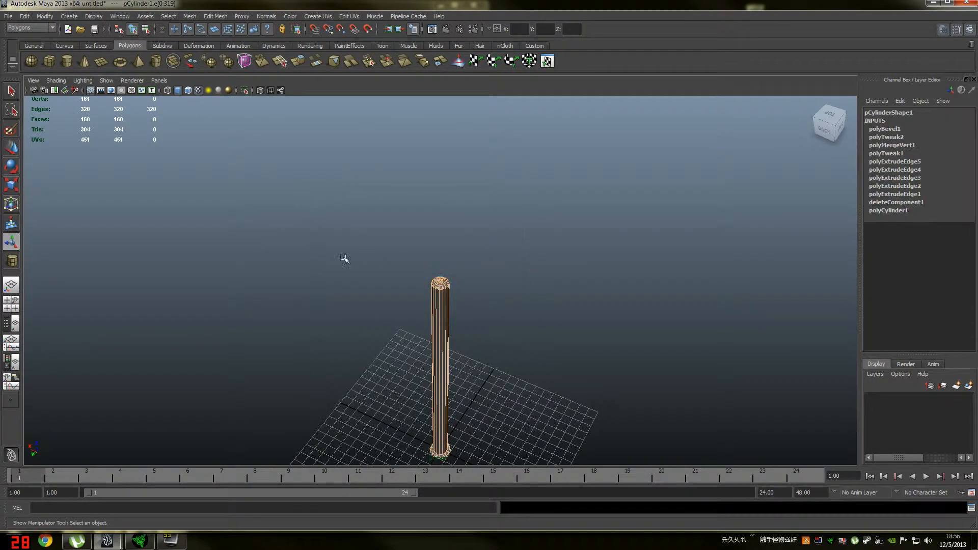
pyautogui.click(295, 16)
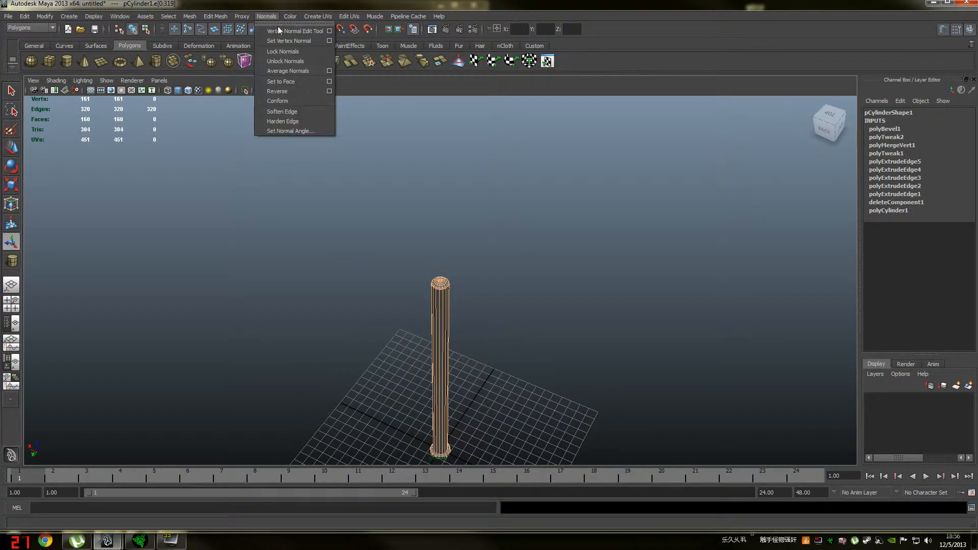
pyautogui.click(302, 111)
# Step: Select the edge loop where the tube meets the base ring and apply Soften Edge to that loop
pyautogui.keyDown('alt'); pyautogui.moveTo(469, 310); pyautogui.dragTo(432, 287); pyautogui.keyUp('alt')
pyautogui.keyDown('alt'); pyautogui.moveTo(432, 287); pyautogui.dragTo(454, 317, button='right'); pyautogui.keyUp('alt')
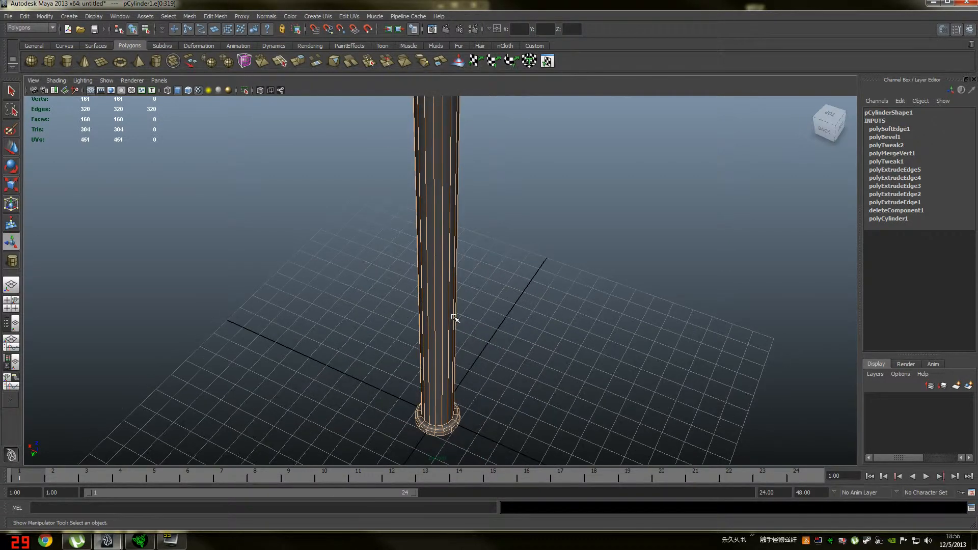
pyautogui.click(443, 427)
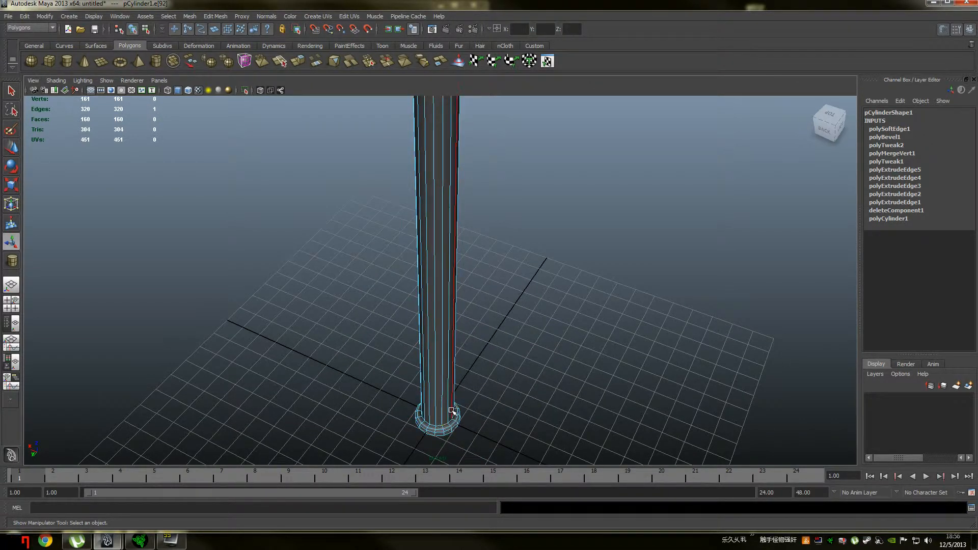
pyautogui.press('f')
pyautogui.keyDown('alt'); pyautogui.moveTo(447, 321); pyautogui.dragTo(392, 284, button='right'); pyautogui.keyUp('alt')
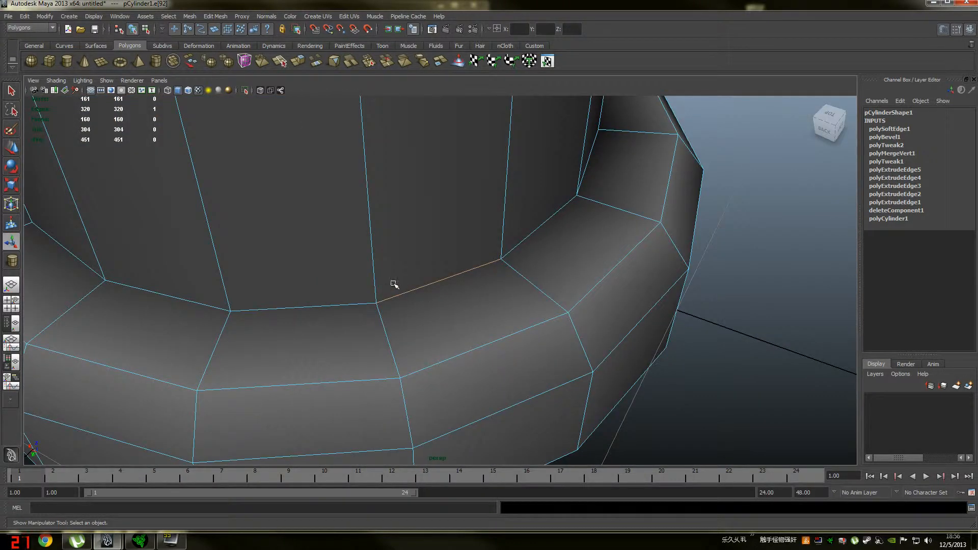
pyautogui.doubleClick(359, 304)
pyautogui.keyDown('alt'); pyautogui.moveTo(359, 304); pyautogui.dragTo(330, 254); pyautogui.keyUp('alt')
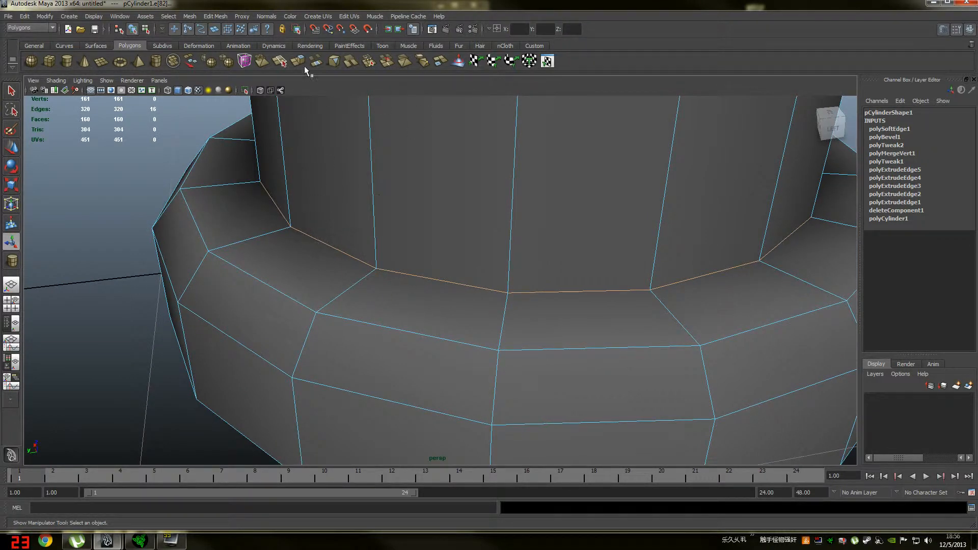
pyautogui.click(290, 15)
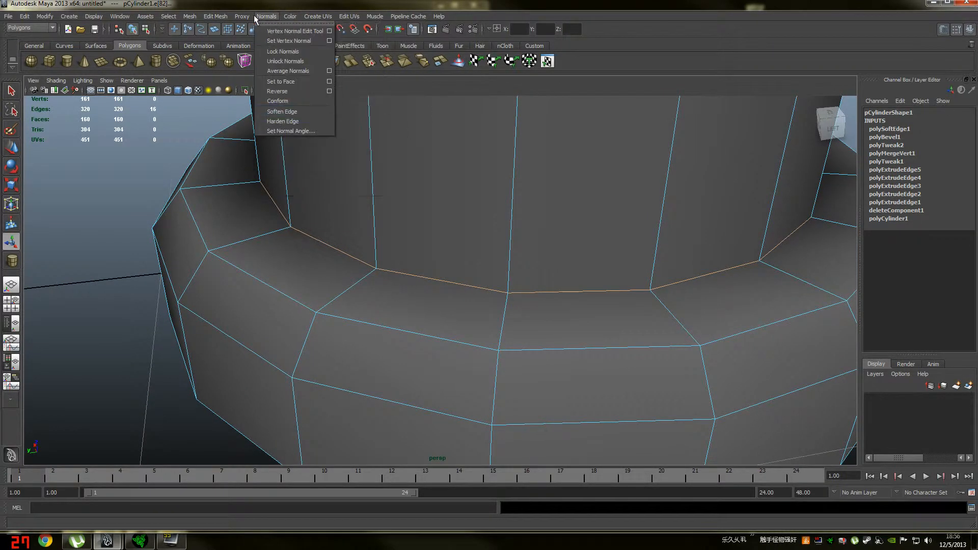
pyautogui.click(298, 111)
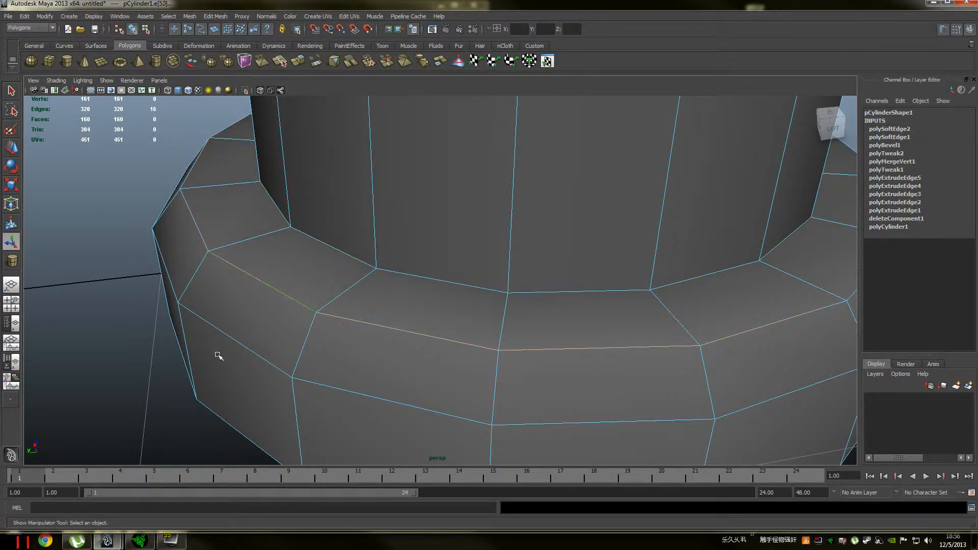
# Step: Add the base ring's lower outer edge loop to the selected loop and bevel both with width 0.5 and 1 segment
pyautogui.keyDown('shift'); pyautogui.doubleClick(227, 338); pyautogui.keyUp('shift')
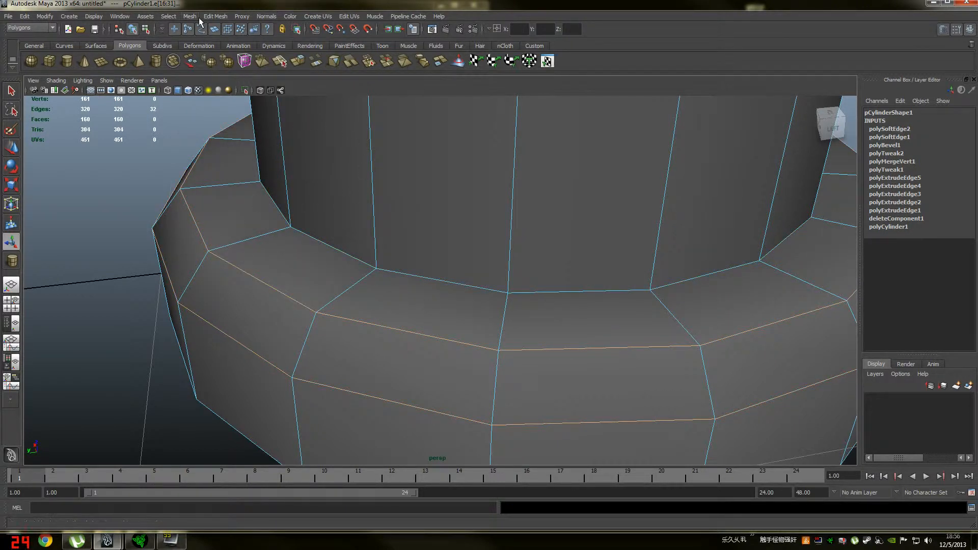
pyautogui.click(215, 16)
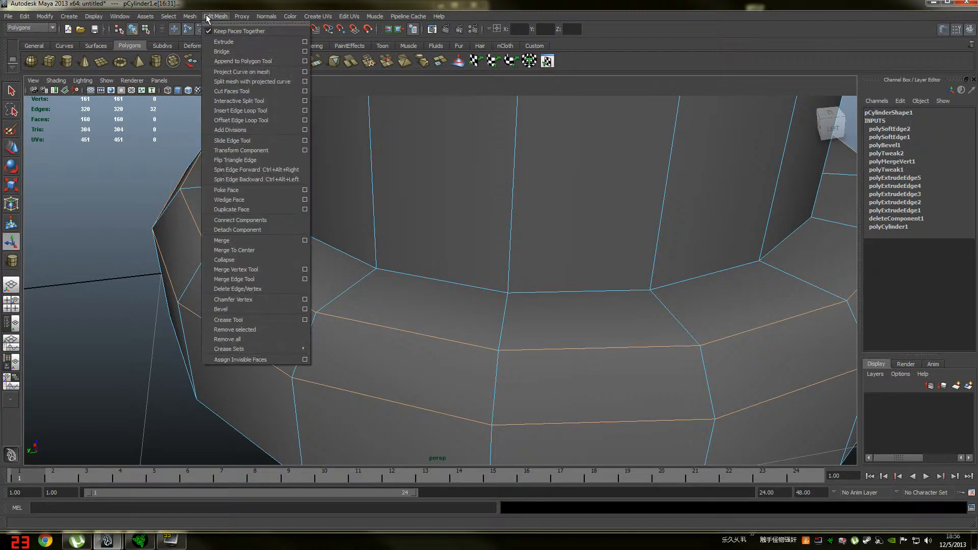
pyautogui.click(305, 310)
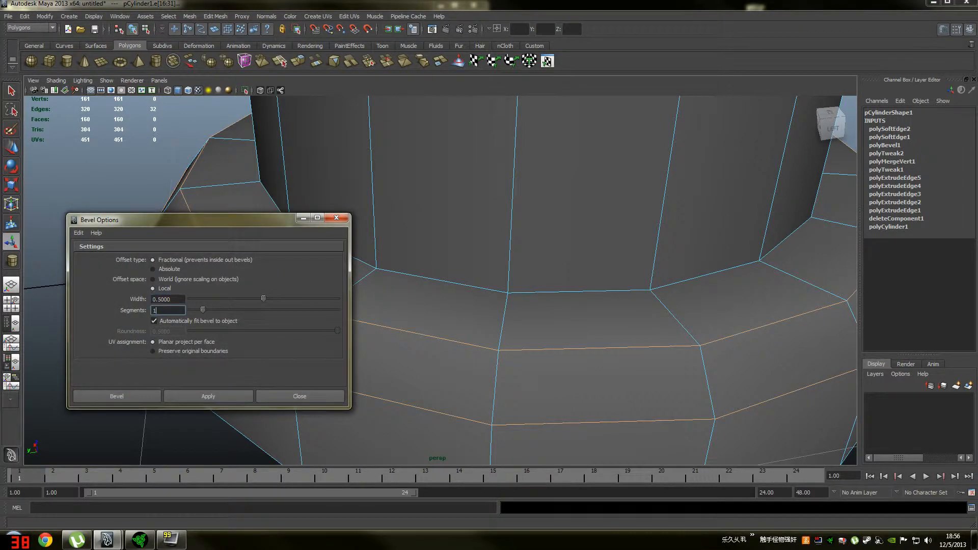
pyautogui.press('Return')
pyautogui.click(138, 392)
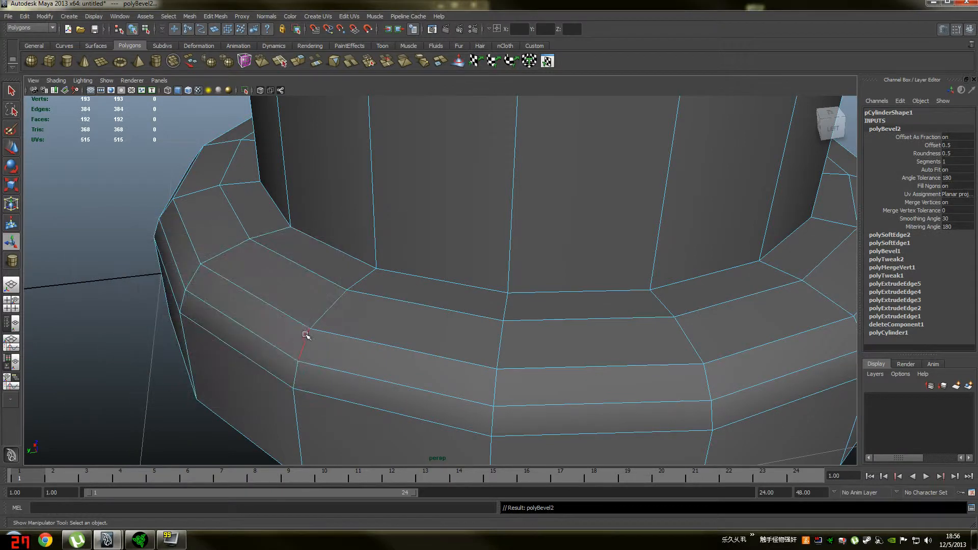
# Step: Select the four edge loops produced by the base ring's bevel, apply Soften Edge to them and return to object mode
pyautogui.moveTo(263, 264); pyautogui.dragTo(317, 259, button='right')
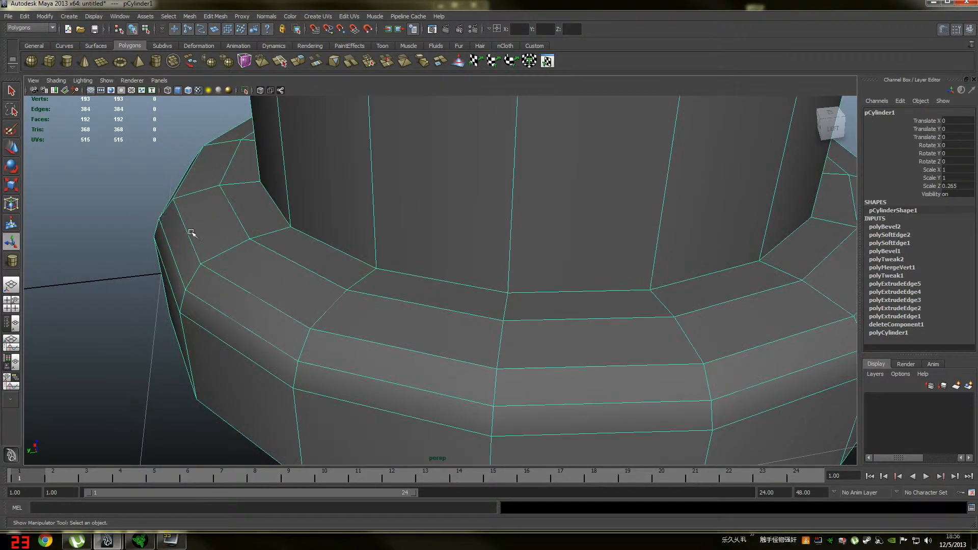
pyautogui.moveTo(257, 277); pyautogui.dragTo(264, 255, button='right')
pyautogui.doubleClick(251, 298)
pyautogui.keyDown('shift'); pyautogui.doubleClick(251, 332); pyautogui.keyUp('shift')
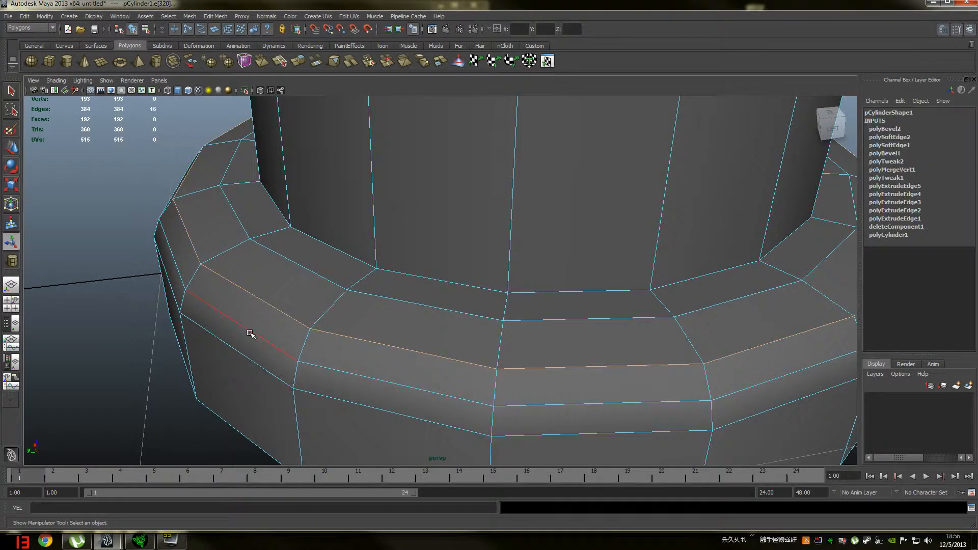
pyautogui.keyDown('shift'); pyautogui.doubleClick(242, 353); pyautogui.keyUp('shift')
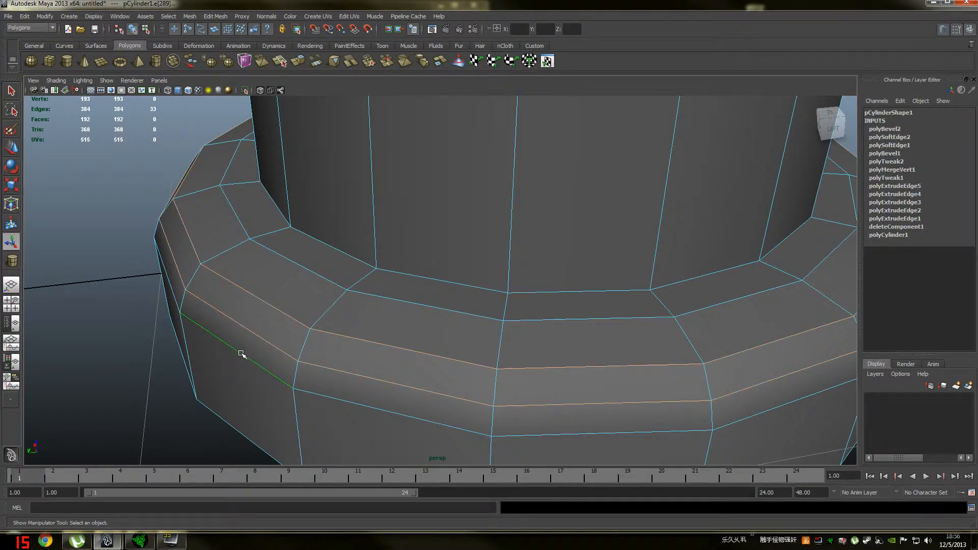
pyautogui.keyDown('shift'); pyautogui.doubleClick(321, 276); pyautogui.keyUp('shift')
pyautogui.click(266, 16)
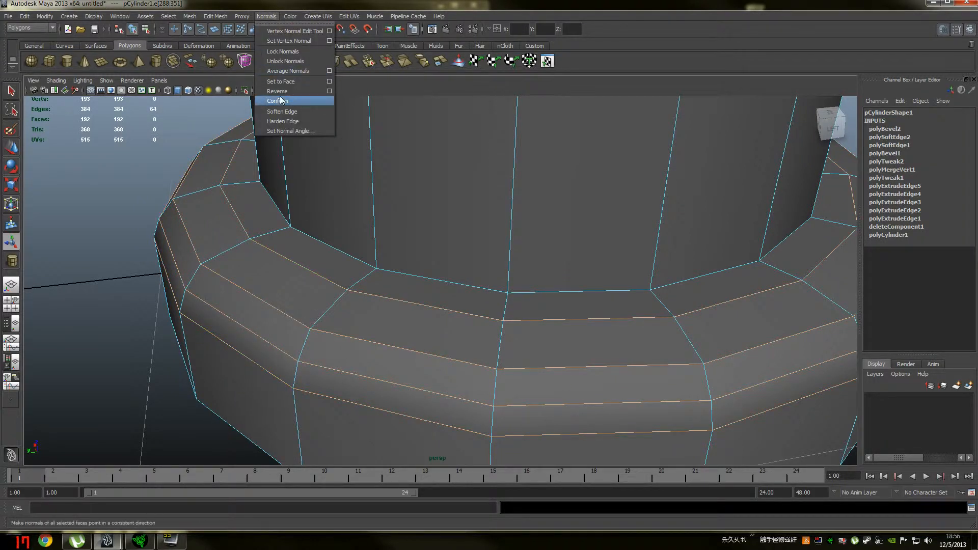
pyautogui.click(294, 115)
pyautogui.moveTo(249, 213); pyautogui.dragTo(175, 201, button='right')
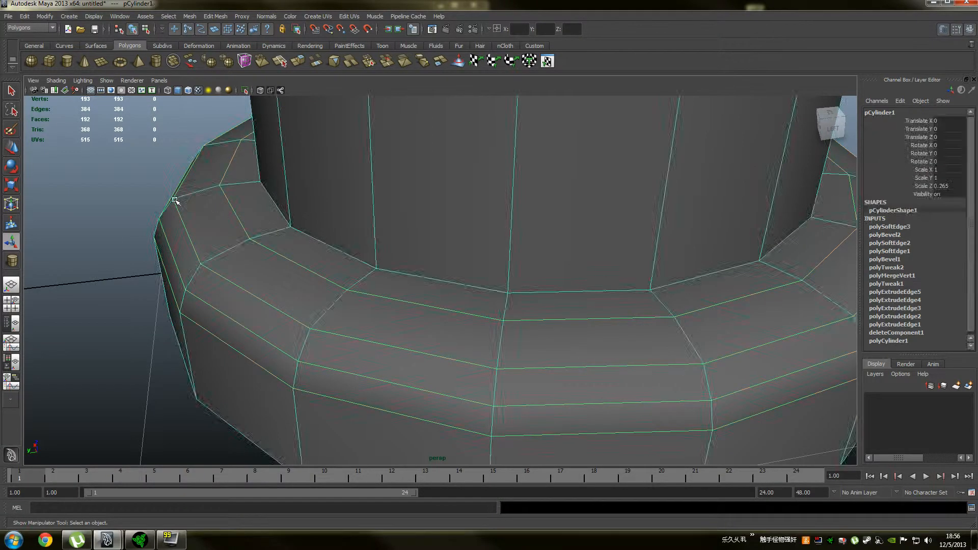
pyautogui.click(168, 204)
# Step: Examine the whole column from its base ring to its rounded top, checking the shading
pyautogui.scroll(-3, 164, 206)
pyautogui.scroll(-3, 164, 205)
pyautogui.keyDown('alt'); pyautogui.moveTo(393, 229); pyautogui.dragTo(448, 251); pyautogui.keyUp('alt')
pyautogui.scroll(-4, 448, 251)
pyautogui.scroll(-2, 448, 251)
pyautogui.keyDown('alt'); pyautogui.moveTo(458, 175); pyautogui.dragTo(476, 245); pyautogui.keyUp('alt')
pyautogui.scroll(-4, 476, 245)
pyautogui.keyDown('alt'); pyautogui.moveTo(450, 203); pyautogui.dragTo(355, 246); pyautogui.keyUp('alt')
pyautogui.scroll(3, 371, 189)
pyautogui.keyDown('alt'); pyautogui.moveTo(372, 189); pyautogui.dragTo(489, 240, button='middle'); pyautogui.keyUp('alt')
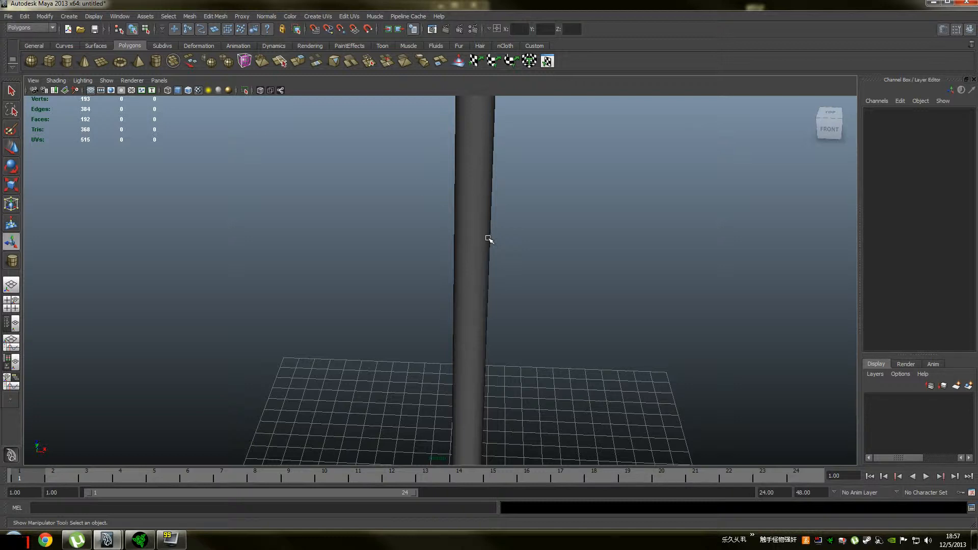
pyautogui.keyDown('alt'); pyautogui.moveTo(489, 239); pyautogui.dragTo(446, 224); pyautogui.keyUp('alt')
# Step: Create a new polygon cylinder on the grid beside the column's base
pyautogui.press('space')
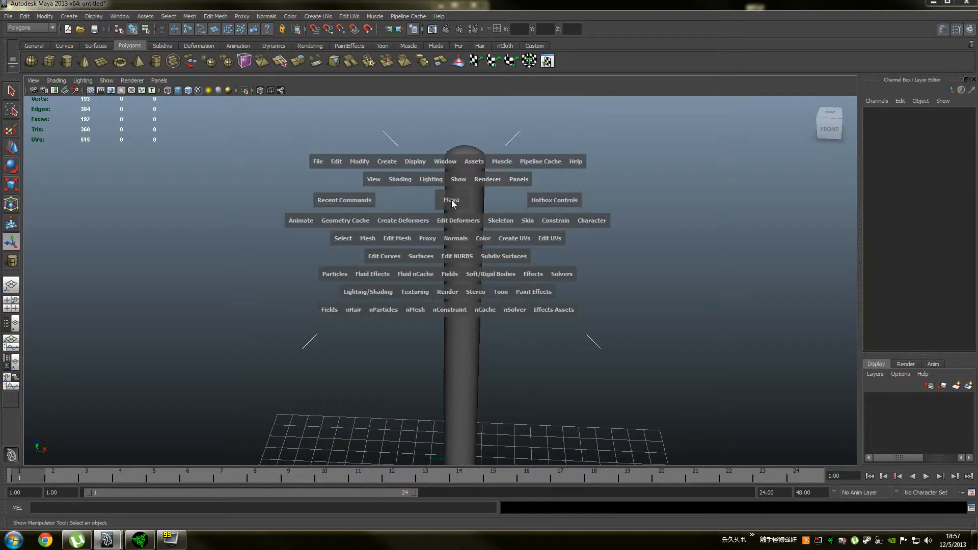
pyautogui.click(417, 161)
pyautogui.click(396, 163)
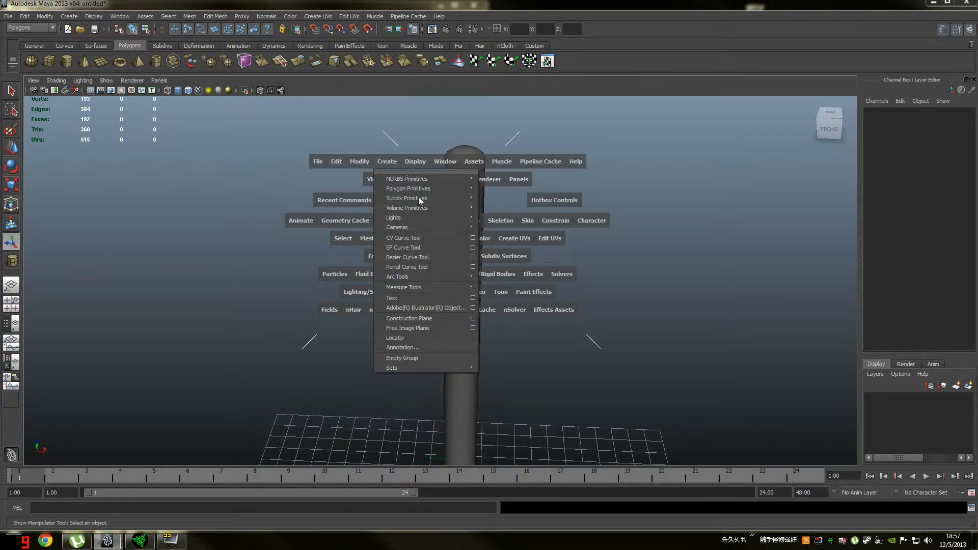
pyautogui.moveTo(441, 190)
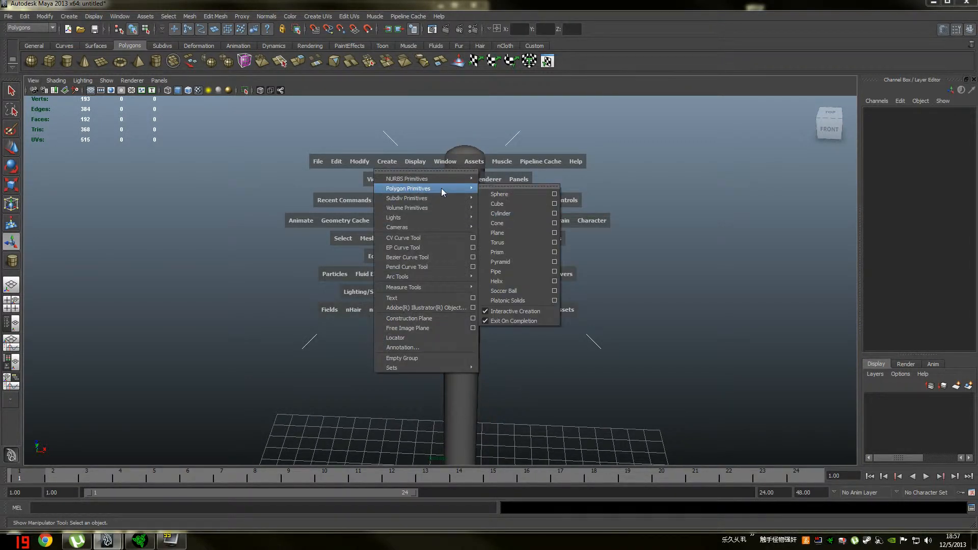
pyautogui.click(543, 214)
pyautogui.keyDown('alt'); pyautogui.moveTo(416, 292); pyautogui.dragTo(430, 157, button='middle'); pyautogui.keyUp('alt')
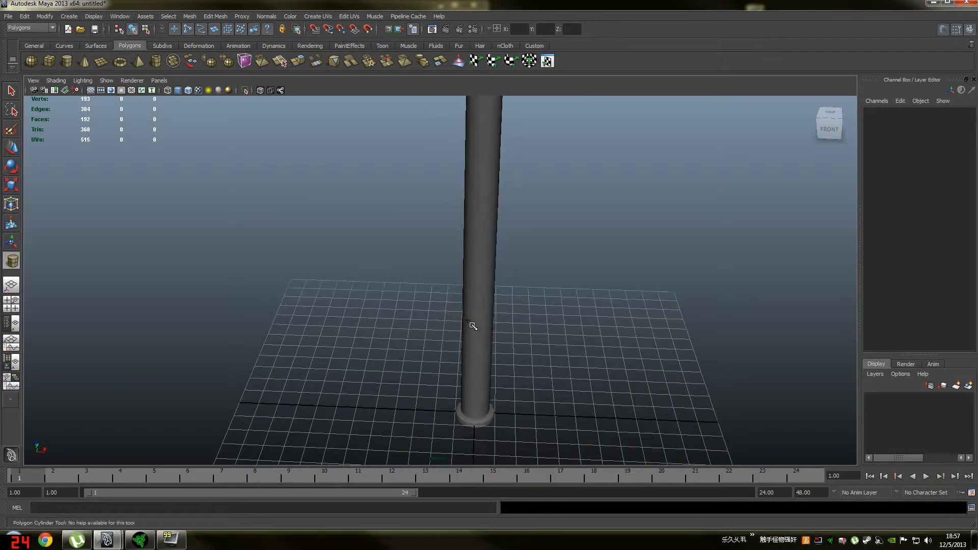
pyautogui.click(426, 382)
# Step: Raise the new cylinder to Translate Z 19.578, beside the upper part of the column
pyautogui.press('w')
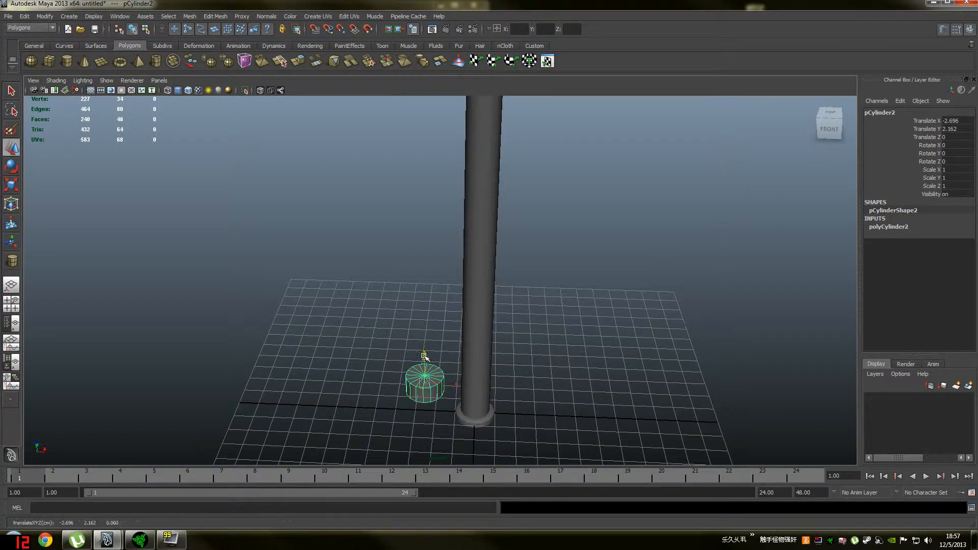
pyautogui.moveTo(425, 359); pyautogui.dragTo(426, 102)
pyautogui.keyDown('alt'); pyautogui.moveTo(426, 102); pyautogui.dragTo(443, 382, button='middle'); pyautogui.keyUp('alt')
pyautogui.moveTo(418, 297); pyautogui.dragTo(462, 312)
pyautogui.scroll(5, 463, 311)
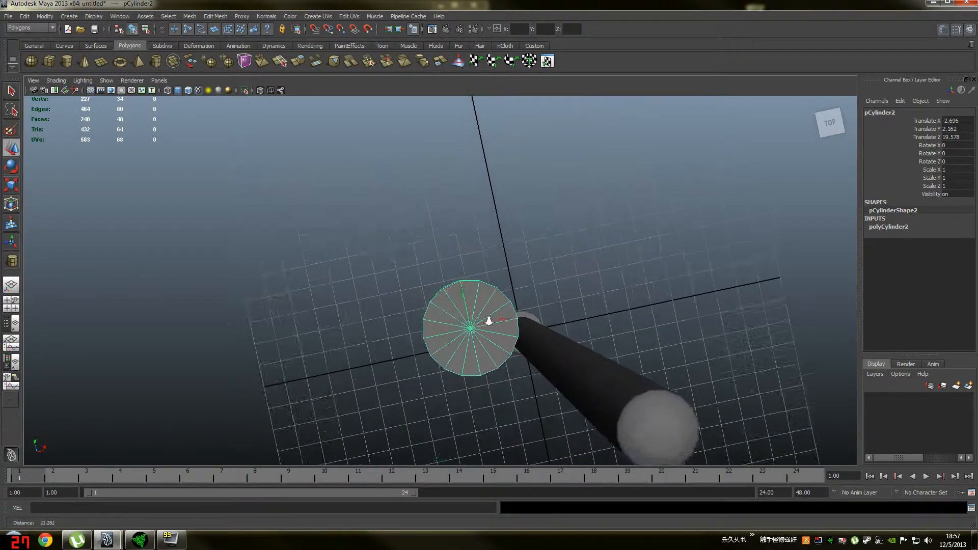
# Step: Delete the new cylinder's top and bottom cap faces and return to shaded object mode
pyautogui.rightClick(453, 303)
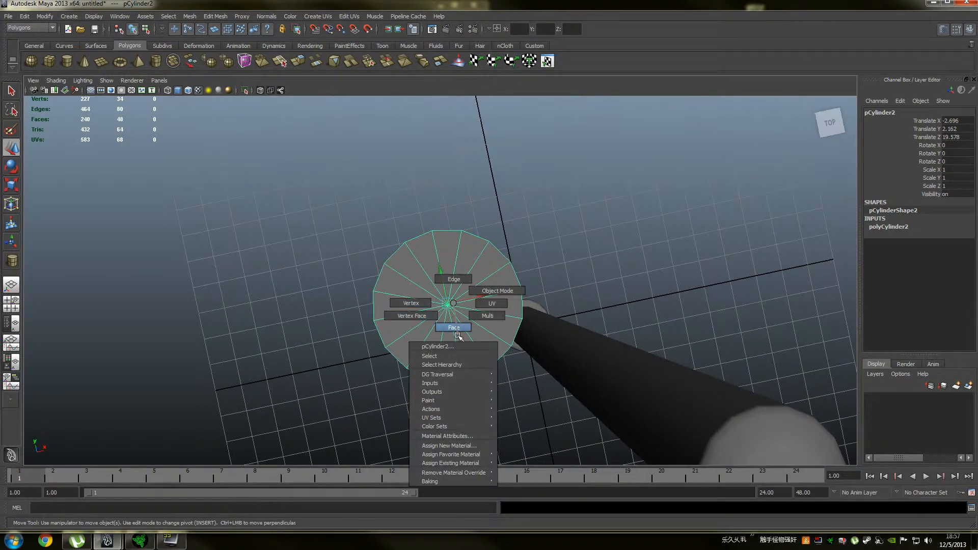
pyautogui.moveTo(458, 332); pyautogui.dragTo(460, 331, button='right')
pyautogui.press('4')
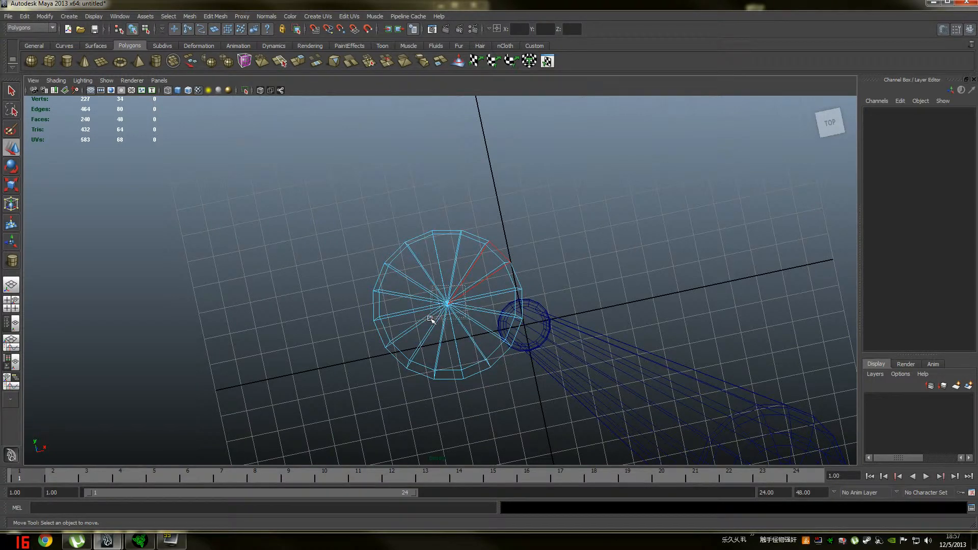
pyautogui.moveTo(431, 319)
pyautogui.mouseDown()
pyautogui.moveTo(461, 294)
pyautogui.moveTo(463, 247)
pyautogui.mouseUp()
pyautogui.press('Delete')
pyautogui.press('5')
pyautogui.moveTo(469, 181); pyautogui.dragTo(520, 170, button='right')
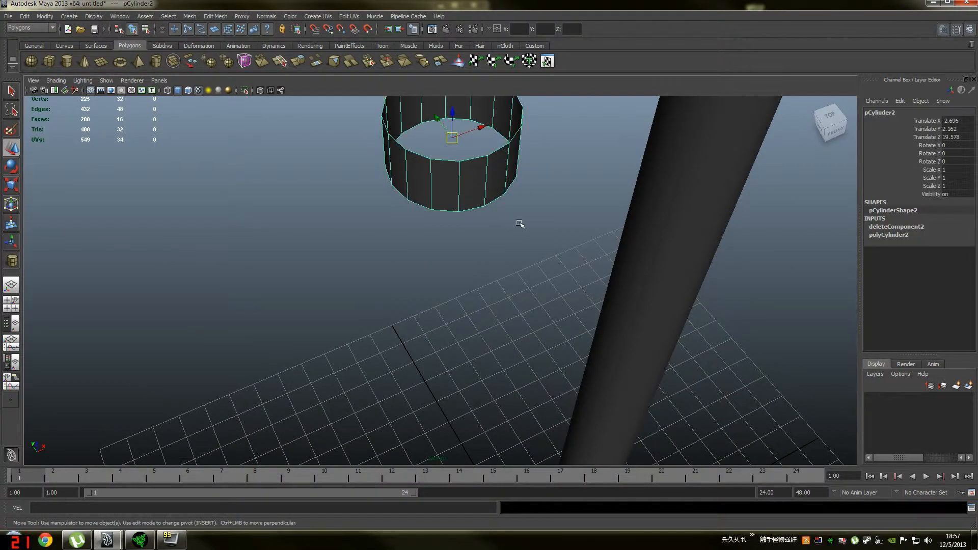
# Step: Check that the Rotate tool uses discrete rotation with step size 15, and rotate the open cylinder to Rotate Y -90
pyautogui.keyDown('alt'); pyautogui.moveTo(520, 223); pyautogui.dragTo(467, 220, button='right'); pyautogui.keyUp('alt')
pyautogui.keyDown('alt'); pyautogui.moveTo(458, 227); pyautogui.dragTo(402, 176, button='middle'); pyautogui.keyUp('alt')
pyautogui.keyDown('alt'); pyautogui.moveTo(409, 188); pyautogui.dragTo(401, 189); pyautogui.keyUp('alt')
pyautogui.keyDown('alt'); pyautogui.moveTo(401, 188); pyautogui.dragTo(410, 242, button='middle'); pyautogui.keyUp('alt')
pyautogui.keyDown('alt'); pyautogui.moveTo(416, 223); pyautogui.dragTo(400, 222); pyautogui.keyUp('alt')
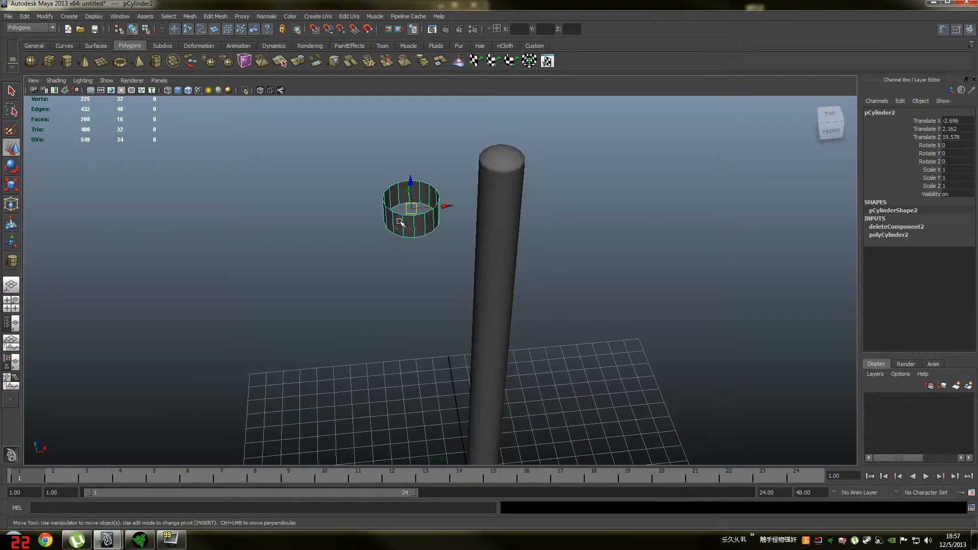
pyautogui.press('e')
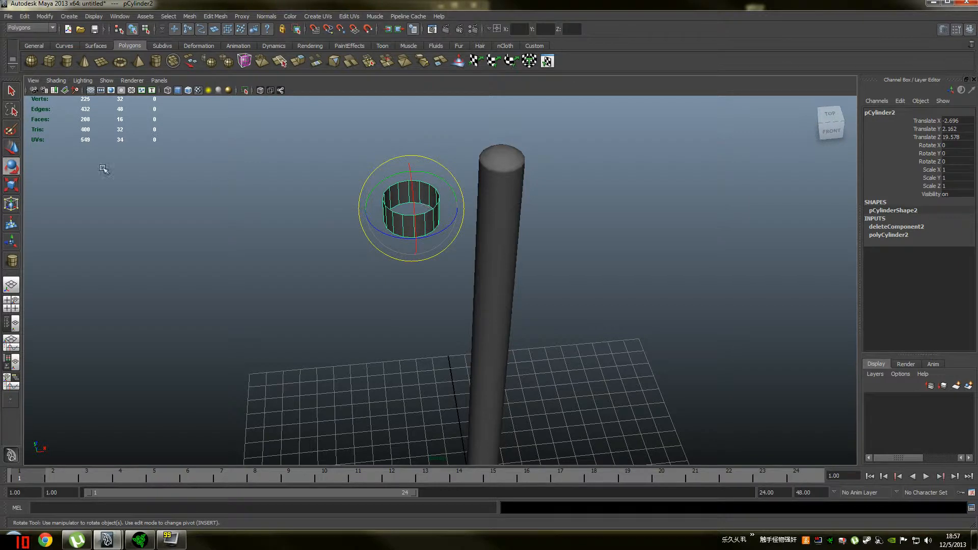
pyautogui.doubleClick(11, 166)
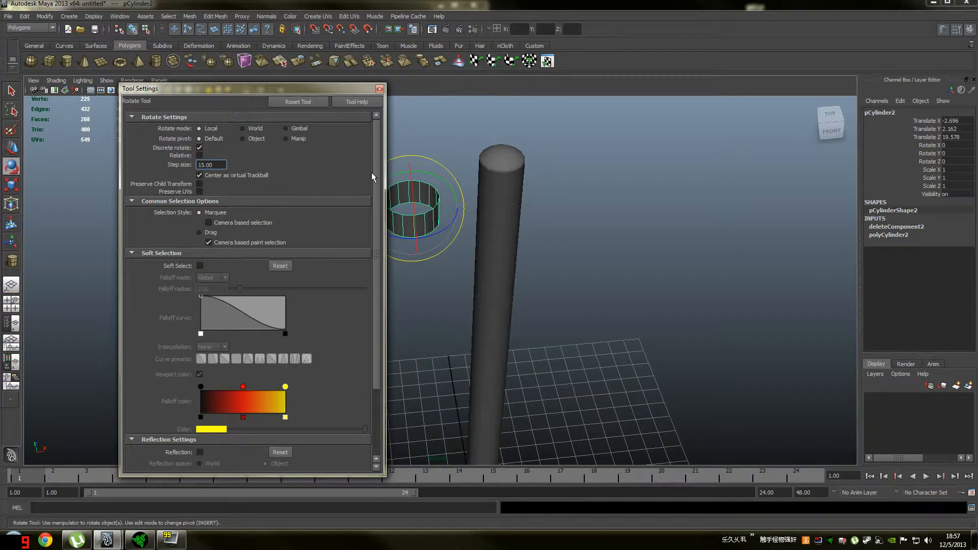
pyautogui.moveTo(375, 170)
pyautogui.mouseDown()
pyautogui.moveTo(378, 180)
pyautogui.moveTo(375, 167)
pyautogui.mouseUp()
pyautogui.click(379, 89)
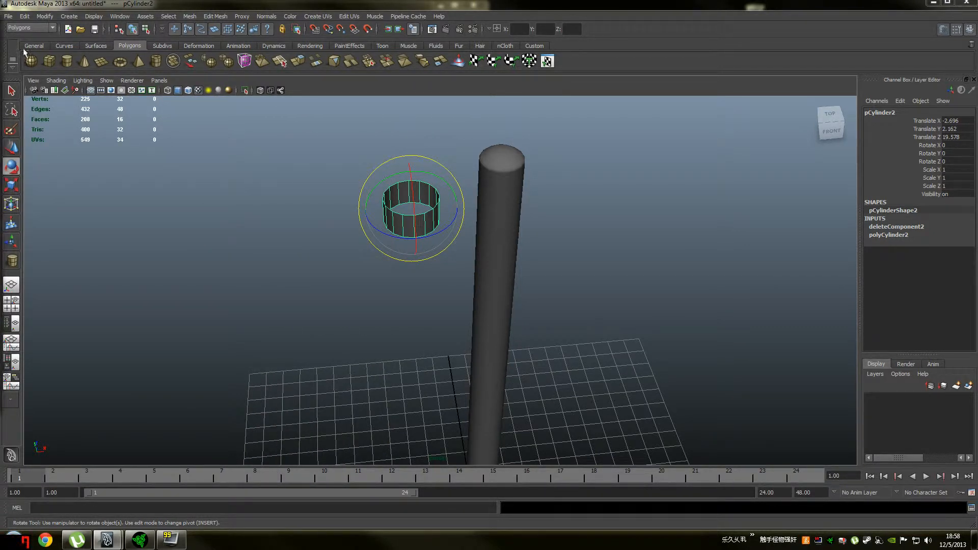
pyautogui.moveTo(450, 186); pyautogui.dragTo(628, 221)
# Step: Scale the rotated cylinder into a long thin tube with Scale X and Y 0.369 and Scale Z 9.096
pyautogui.press('r')
pyautogui.keyDown('alt'); pyautogui.moveTo(628, 221); pyautogui.dragTo(518, 261, button='middle'); pyautogui.keyUp('alt')
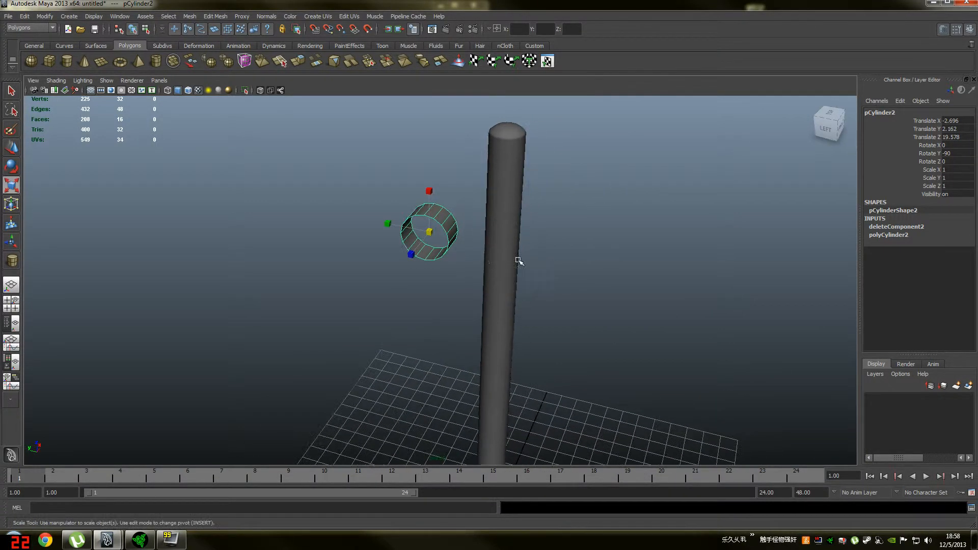
pyautogui.keyDown('ctrl'); pyautogui.moveTo(417, 259); pyautogui.dragTo(288, 253); pyautogui.keyUp('ctrl')
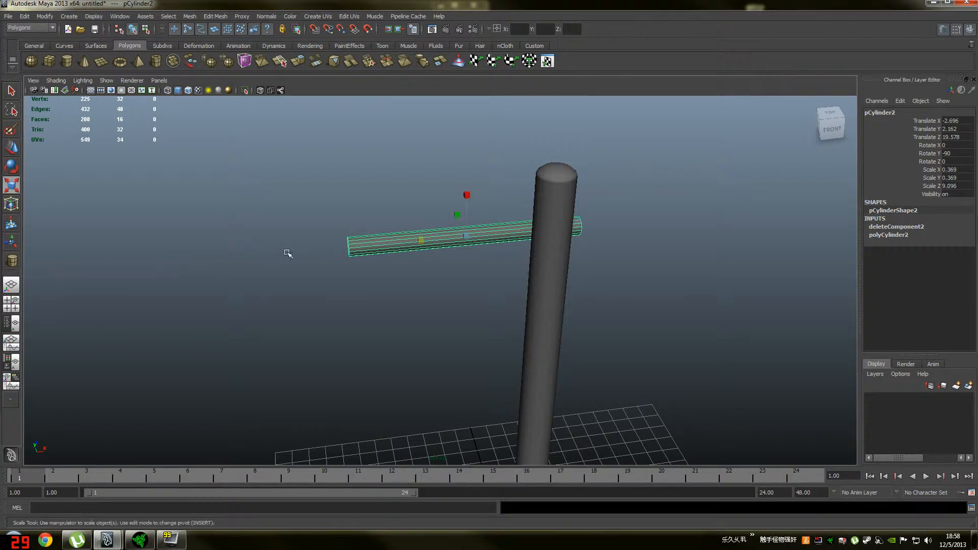
pyautogui.keyDown('alt'); pyautogui.moveTo(465, 246); pyautogui.dragTo(486, 235); pyautogui.keyUp('alt')
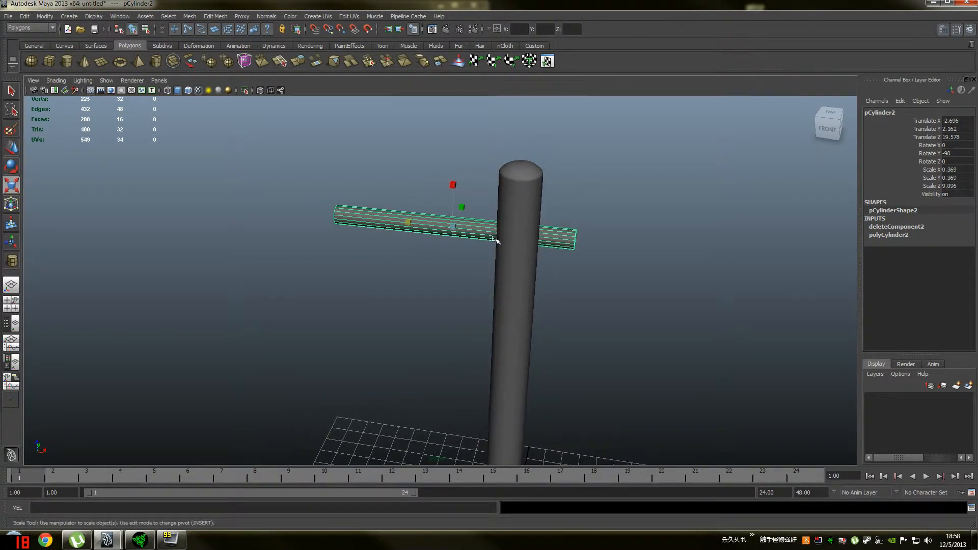
# Step: Move the thin tube to Translate X -4.3 and snap it to Translate Y 0, centering it on the column as a side arm
pyautogui.press('w')
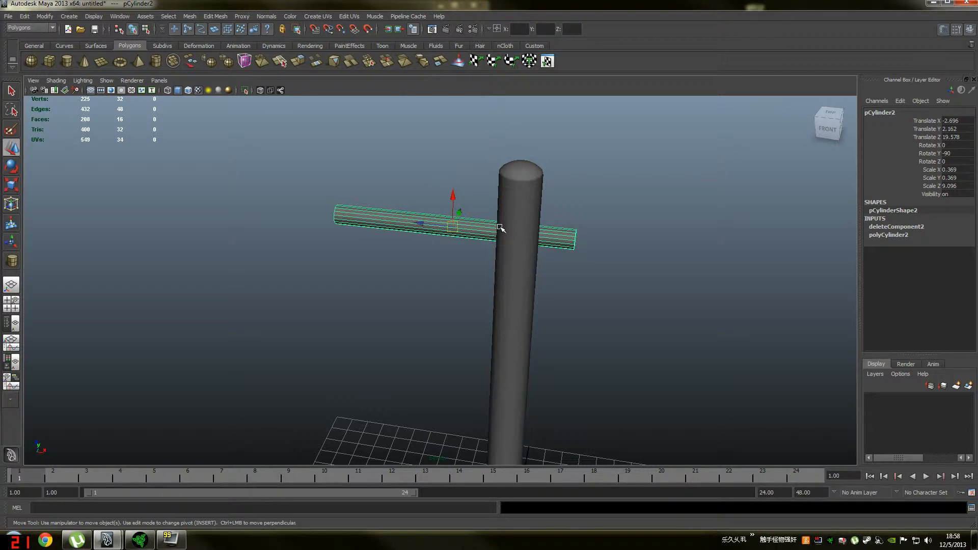
pyautogui.moveTo(422, 226); pyautogui.dragTo(326, 219)
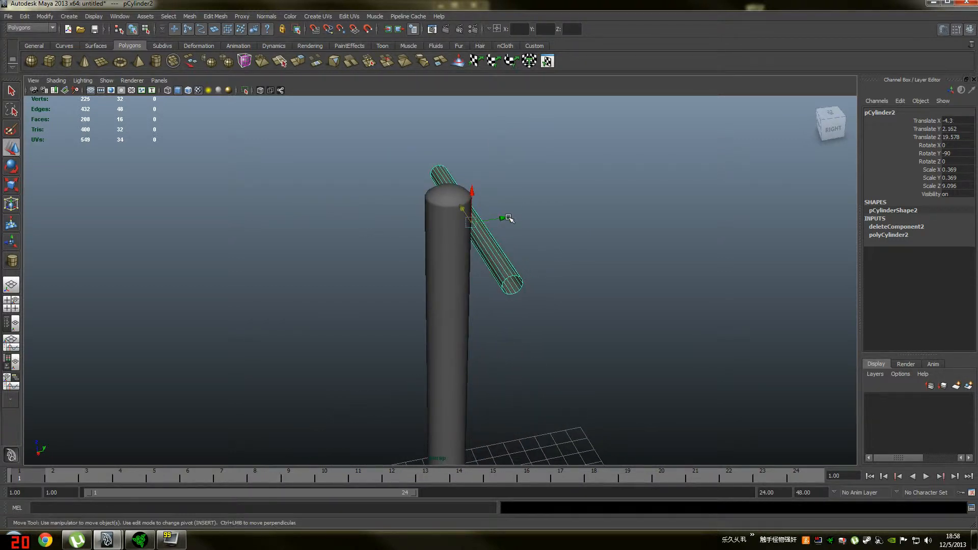
pyautogui.moveTo(504, 218); pyautogui.dragTo(613, 210)
pyautogui.press('x')
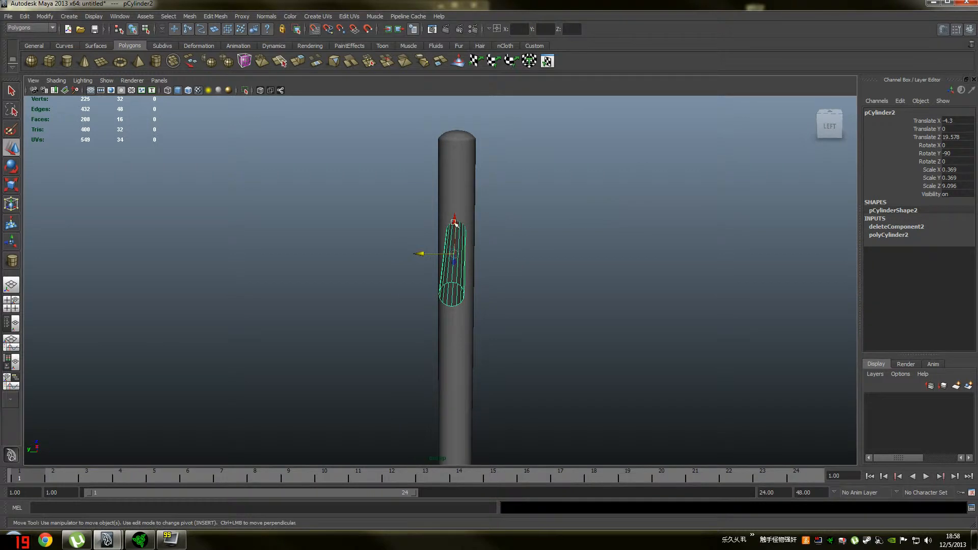
pyautogui.moveTo(454, 221); pyautogui.dragTo(365, 168)
pyautogui.hotkey('ctrl', 'z')
# Step: Select the edge loop at the arm's free end, move it outward along the arm to lengthen it, and return to object mode
pyautogui.keyDown('alt'); pyautogui.moveTo(361, 157); pyautogui.dragTo(441, 208, button='middle'); pyautogui.keyUp('alt')
pyautogui.moveTo(492, 244)
pyautogui.mouseDown(button='right')
pyautogui.moveTo(488, 222)
pyautogui.moveTo(467, 242)
pyautogui.moveTo(487, 224)
pyautogui.moveTo(504, 230)
pyautogui.moveTo(493, 242)
pyautogui.mouseUp(button='right')
pyautogui.moveTo(414, 239)
pyautogui.mouseDown(button='right')
pyautogui.moveTo(392, 250)
pyautogui.moveTo(404, 244)
pyautogui.moveTo(406, 224)
pyautogui.mouseUp(button='right')
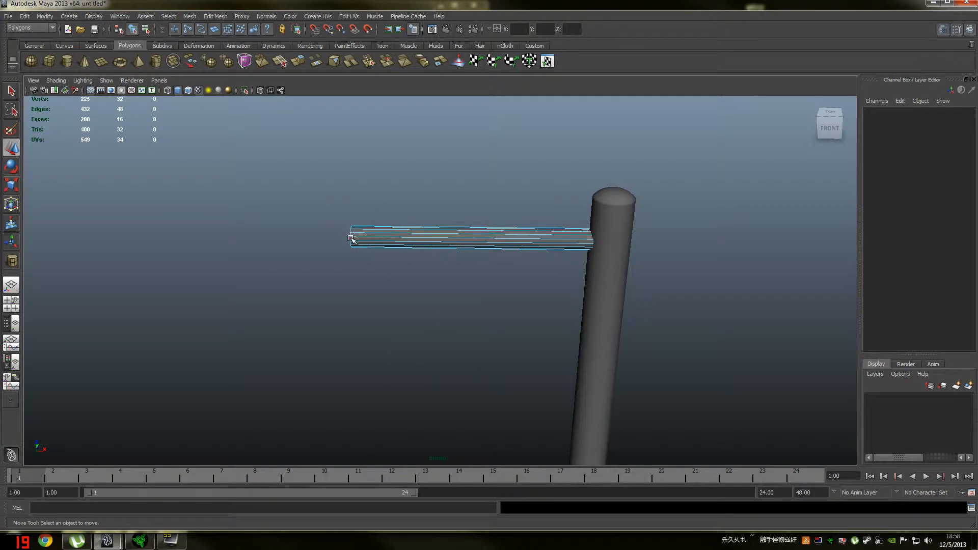
pyautogui.scroll(3, 349, 233)
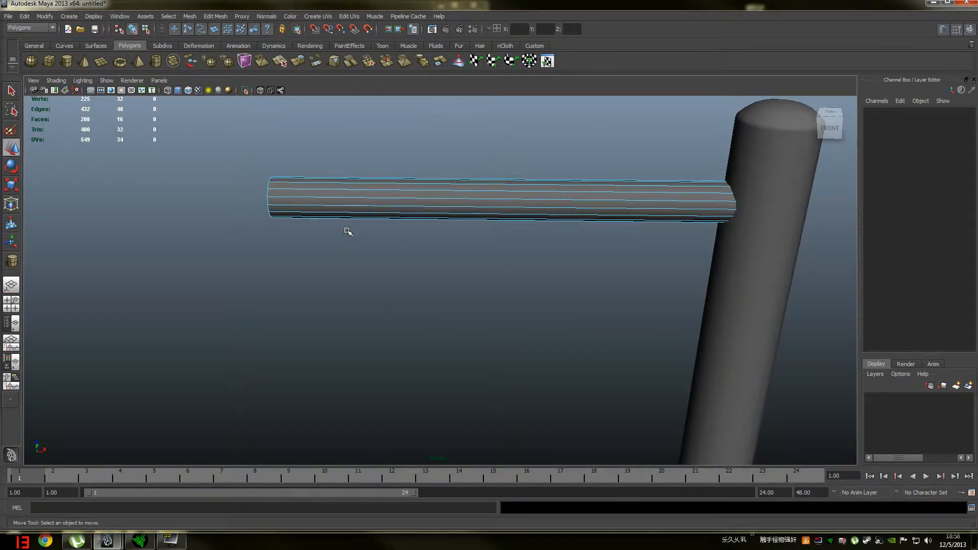
pyautogui.keyDown('alt'); pyautogui.moveTo(349, 231); pyautogui.dragTo(385, 251, button='middle'); pyautogui.keyUp('alt')
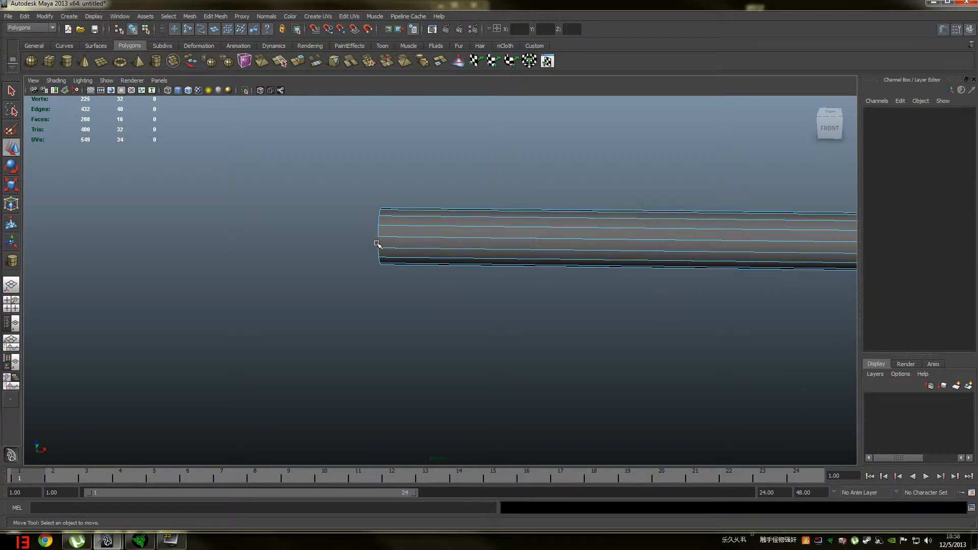
pyautogui.doubleClick(377, 243)
pyautogui.keyDown('alt'); pyautogui.moveTo(377, 244); pyautogui.dragTo(477, 261); pyautogui.keyUp('alt')
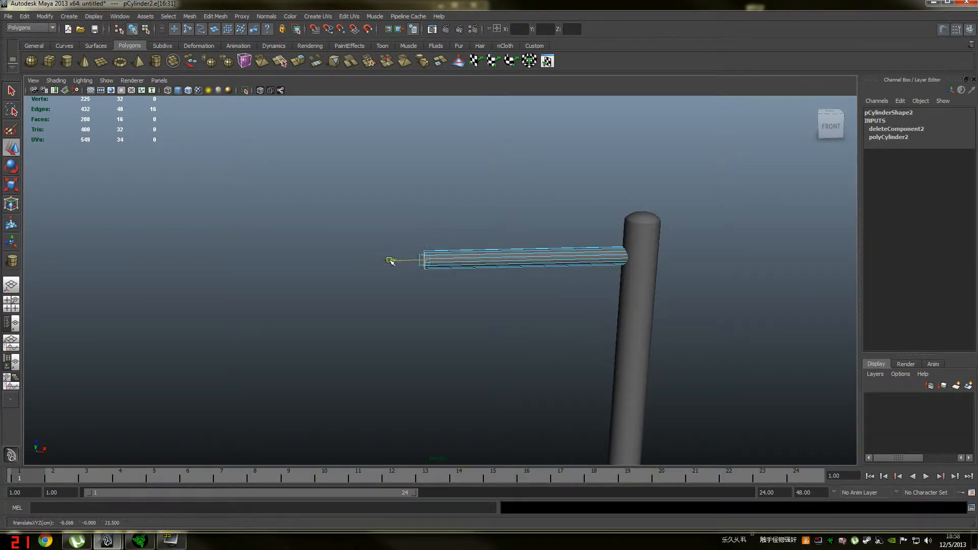
pyautogui.keyDown('alt'); pyautogui.moveTo(393, 262); pyautogui.dragTo(332, 264); pyautogui.keyUp('alt')
pyautogui.keyDown('alt'); pyautogui.moveTo(441, 227); pyautogui.dragTo(458, 224); pyautogui.keyUp('alt')
pyautogui.keyDown('alt'); pyautogui.moveTo(459, 224); pyautogui.dragTo(473, 225, button='right'); pyautogui.keyUp('alt')
pyautogui.keyDown('alt'); pyautogui.moveTo(473, 225); pyautogui.dragTo(433, 243); pyautogui.keyUp('alt')
pyautogui.keyDown('alt'); pyautogui.moveTo(434, 243); pyautogui.dragTo(404, 234, button='middle'); pyautogui.keyUp('alt')
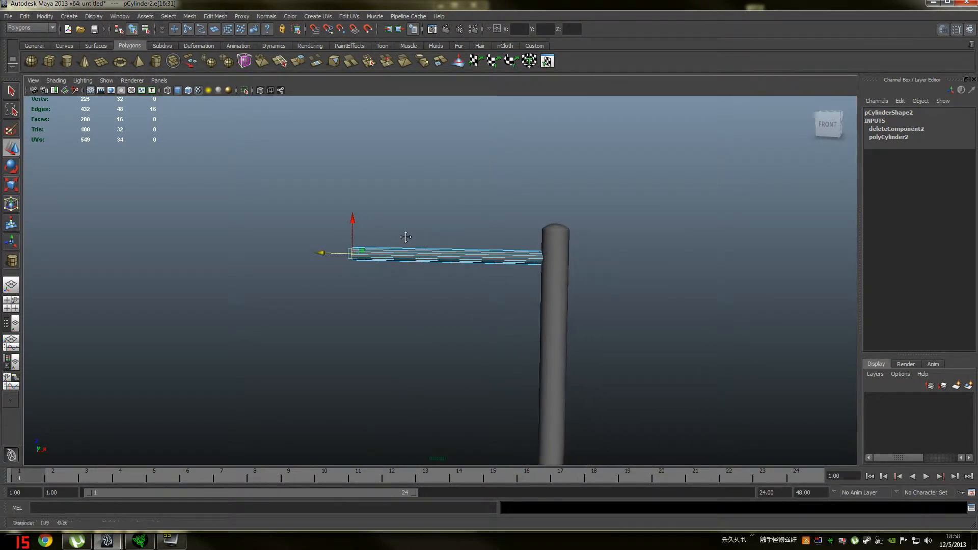
pyautogui.keyDown('alt'); pyautogui.moveTo(448, 269); pyautogui.dragTo(448, 242, button='right'); pyautogui.keyUp('alt')
pyautogui.rightClick(446, 243)
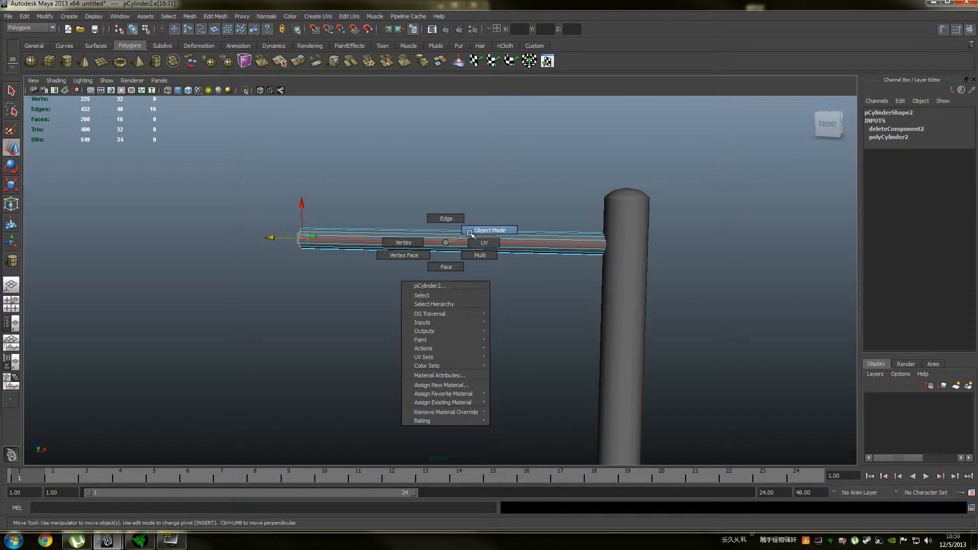
# Step: Select all faces of the side arm and add linear divisions with 1 in U and 6 in V
pyautogui.click(489, 230)
pyautogui.hotkey('ctrl', 'F11')
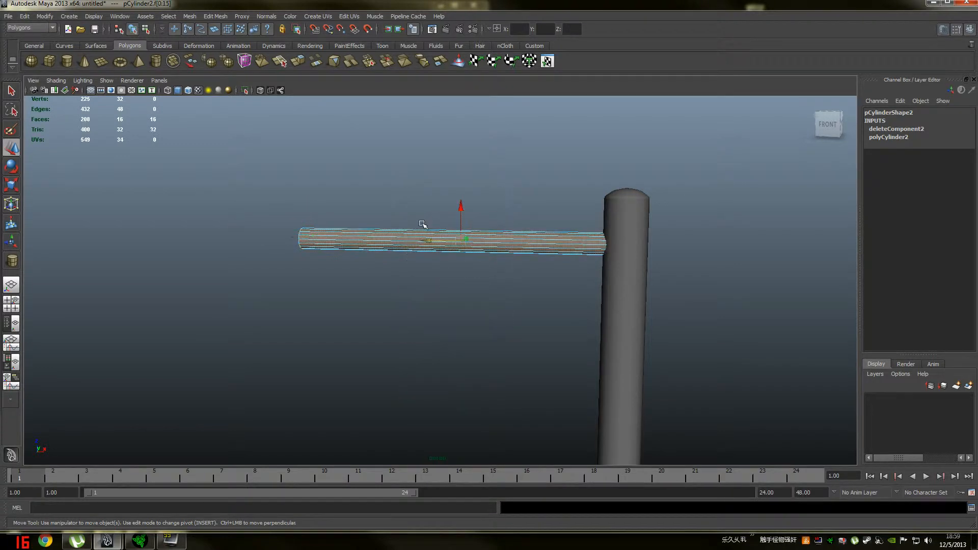
pyautogui.scroll(5, 432, 229)
pyautogui.keyDown('alt'); pyautogui.moveTo(430, 221); pyautogui.dragTo(427, 264, button='middle'); pyautogui.keyUp('alt')
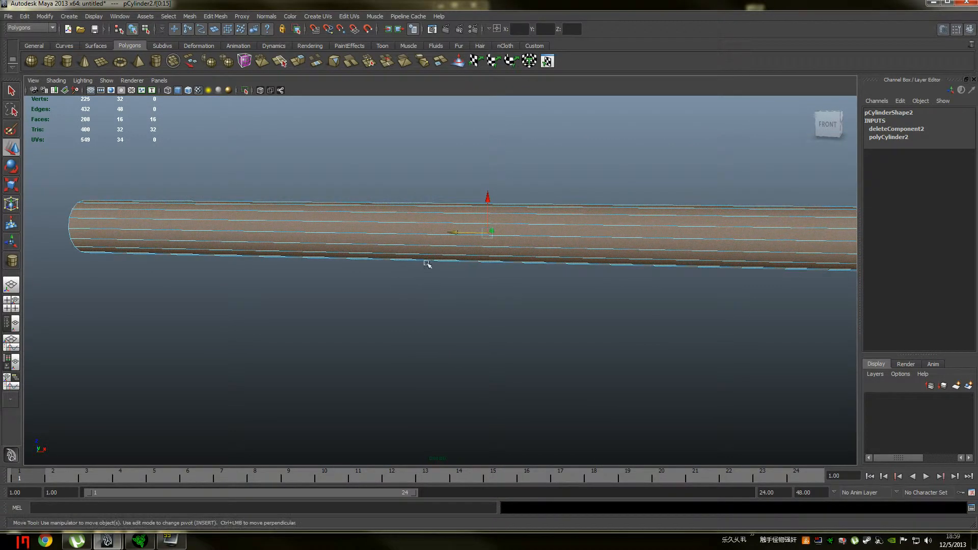
pyautogui.click(215, 16)
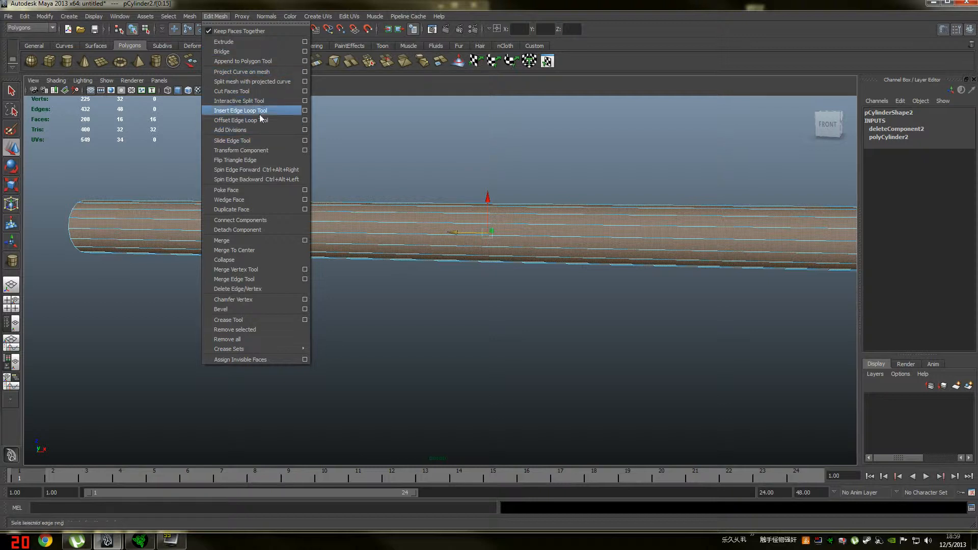
pyautogui.click(304, 130)
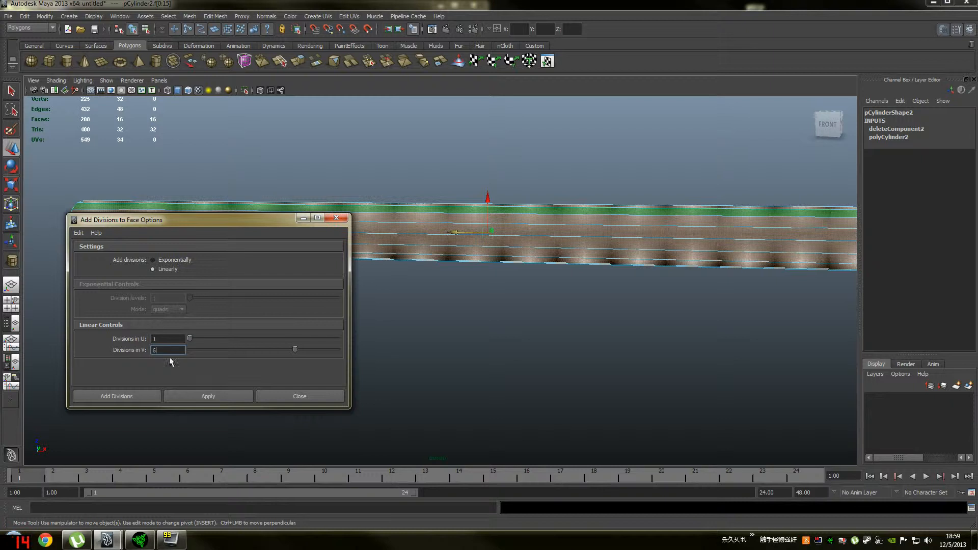
pyautogui.click(142, 399)
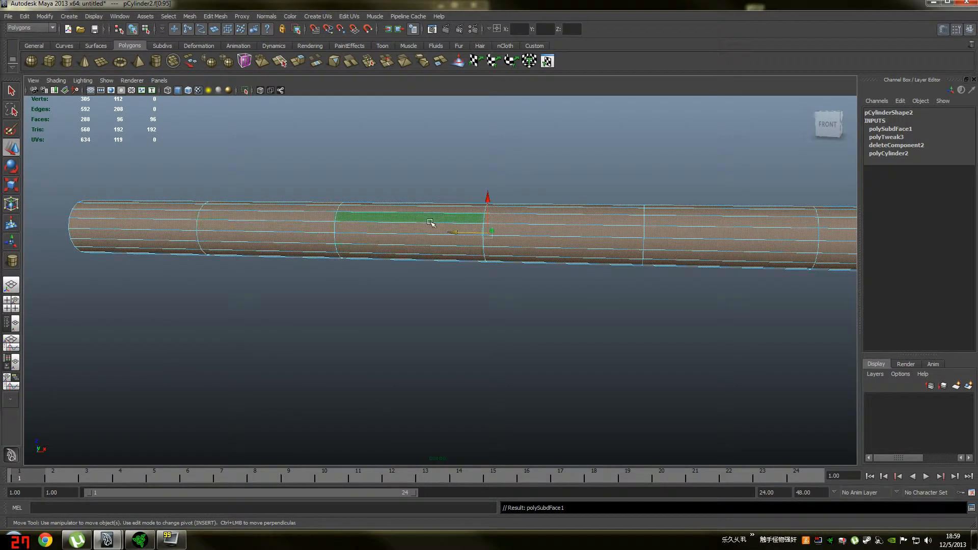
# Step: Examine the arm's new divisions and its junction with the column in wireframe and shaded display
pyautogui.keyDown('alt'); pyautogui.moveTo(430, 222); pyautogui.dragTo(453, 226); pyautogui.keyUp('alt')
pyautogui.keyDown('alt'); pyautogui.moveTo(453, 226); pyautogui.dragTo(406, 239, button='right'); pyautogui.keyUp('alt')
pyautogui.keyDown('alt'); pyautogui.moveTo(420, 250); pyautogui.dragTo(326, 251, button='middle'); pyautogui.keyUp('alt')
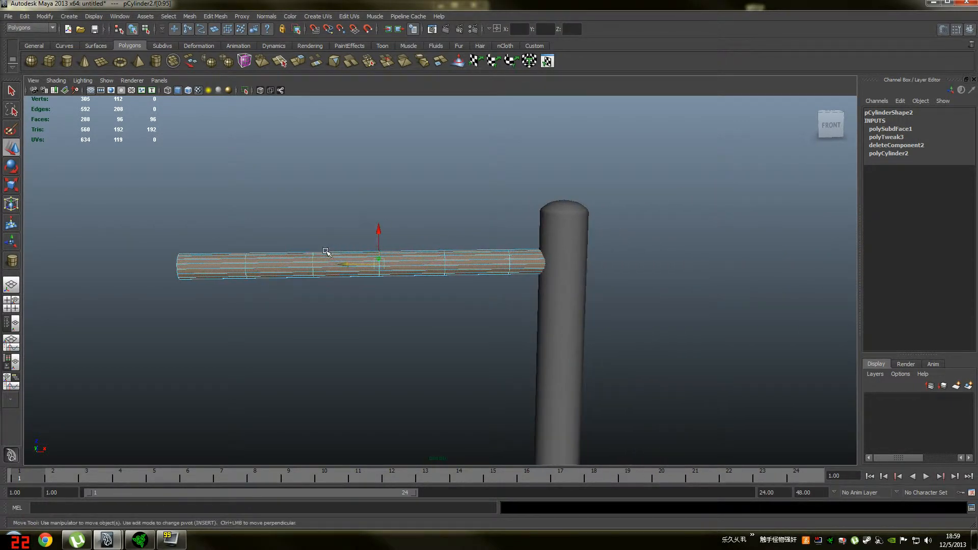
pyautogui.keyDown('alt'); pyautogui.moveTo(325, 251); pyautogui.dragTo(465, 256, button='right'); pyautogui.keyUp('alt')
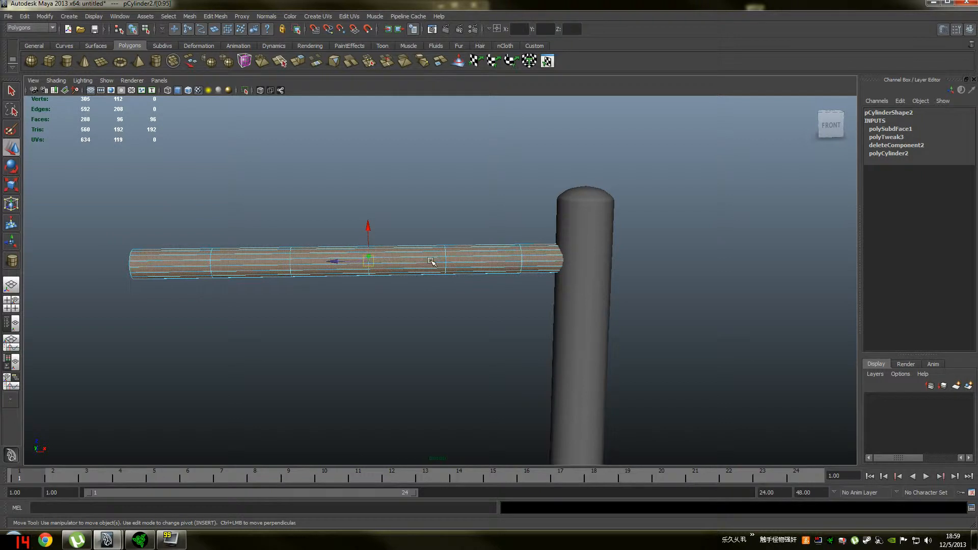
pyautogui.press('4')
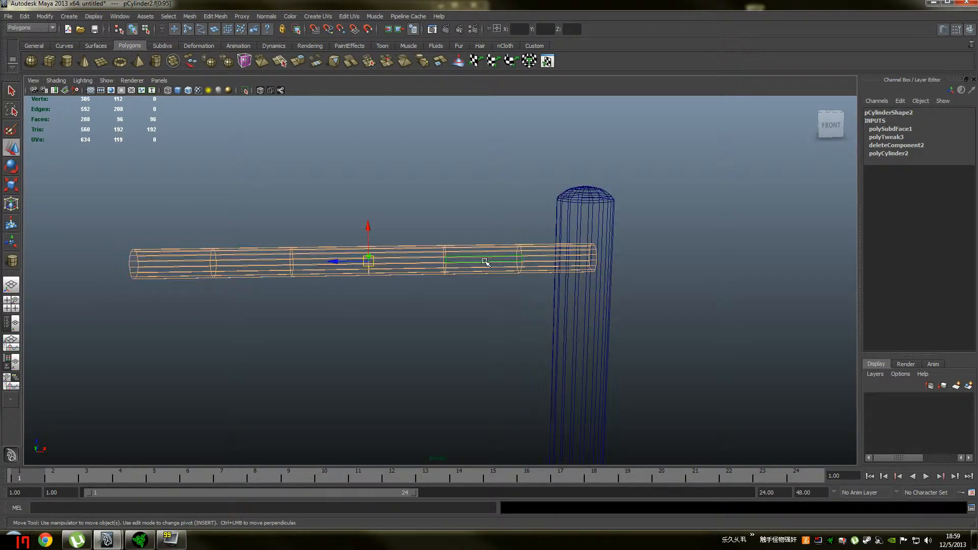
pyautogui.keyDown('alt'); pyautogui.moveTo(329, 263); pyautogui.dragTo(301, 278); pyautogui.keyUp('alt')
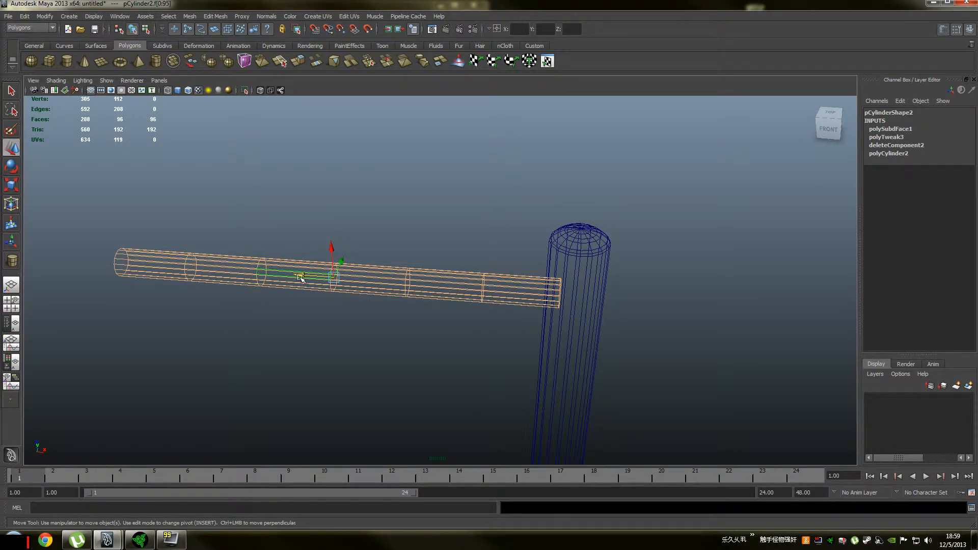
pyautogui.press('5')
pyautogui.keyDown('alt'); pyautogui.moveTo(401, 271); pyautogui.dragTo(422, 272); pyautogui.keyUp('alt')
pyautogui.scroll(-4, 381, 273)
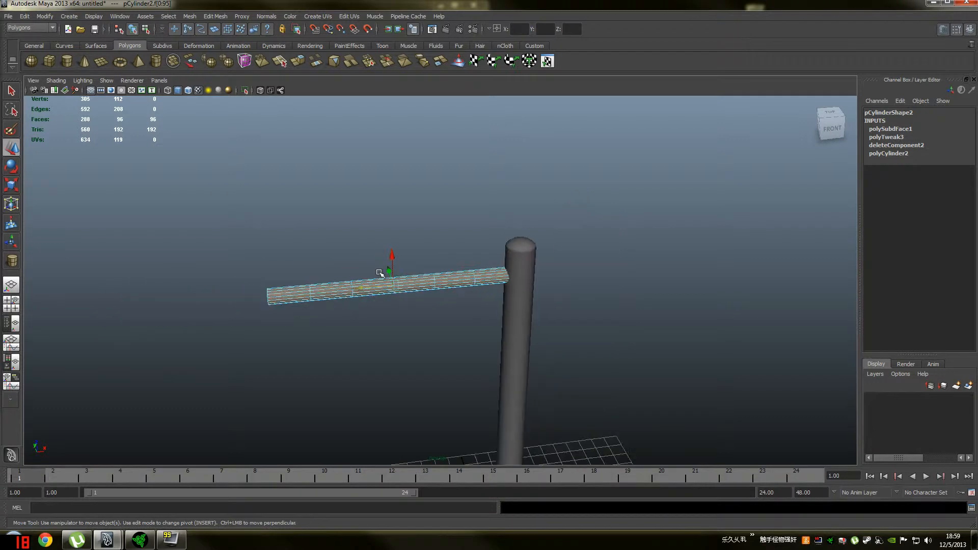
# Step: Select the ring of vertices at the arm's free end and check the selection in wireframe display
pyautogui.rightClick(333, 287)
pyautogui.moveTo(309, 283); pyautogui.dragTo(332, 263, button='right')
pyautogui.moveTo(279, 297); pyautogui.dragTo(237, 298, button='right')
pyautogui.moveTo(257, 269); pyautogui.dragTo(292, 303)
pyautogui.press('4')
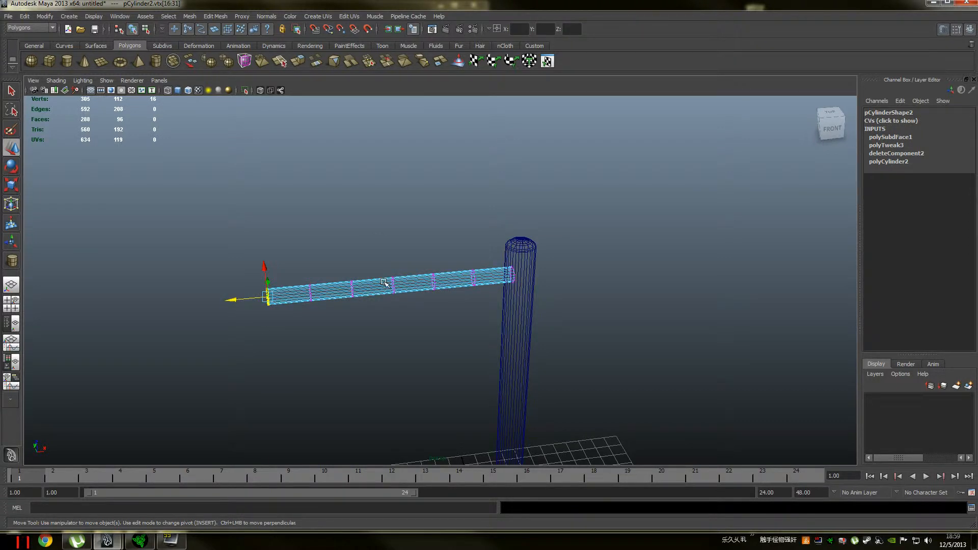
pyautogui.keyDown('alt'); pyautogui.moveTo(384, 284); pyautogui.dragTo(365, 283); pyautogui.keyUp('alt')
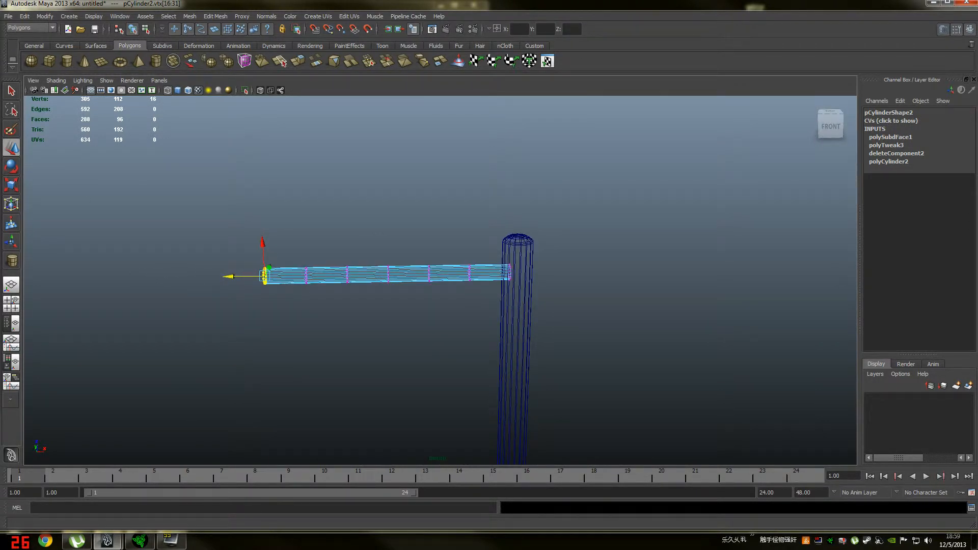
# Step: Enable soft selection for the Move tool with a falloff radius of 11, so the falloff spans the arm
pyautogui.doubleClick(12, 147)
pyautogui.moveTo(273, 108); pyautogui.dragTo(179, 85)
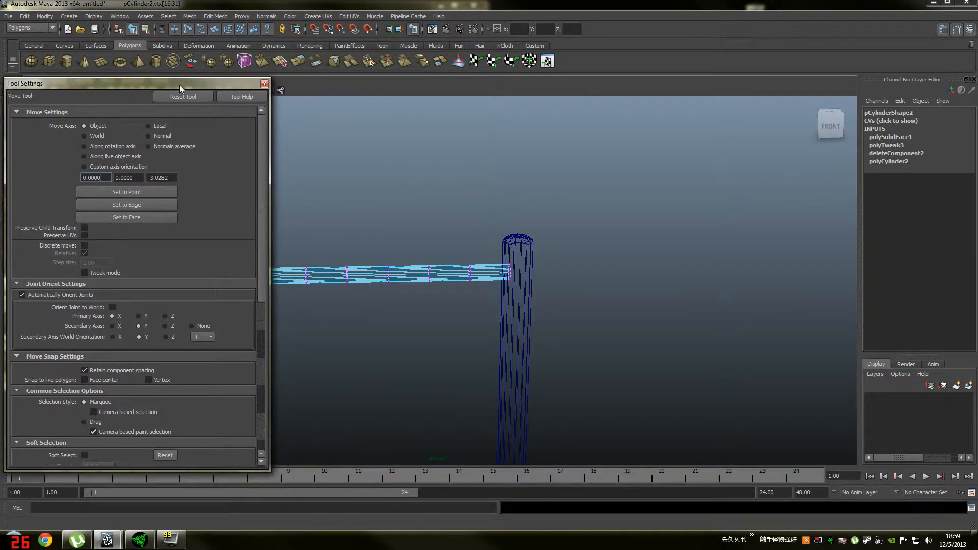
pyautogui.moveTo(258, 246); pyautogui.dragTo(253, 337)
pyautogui.click(85, 277)
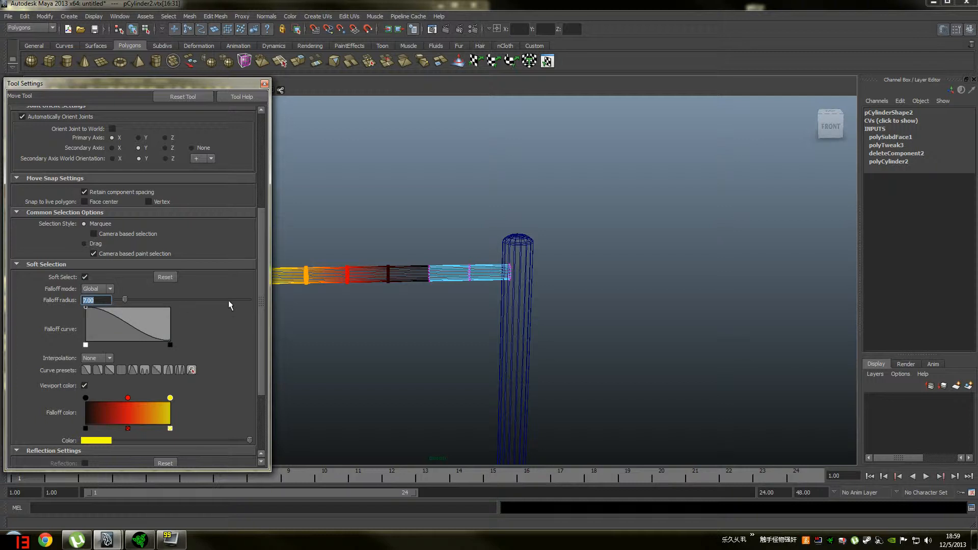
pyautogui.write('9')
pyautogui.press('Return')
pyautogui.write('11')
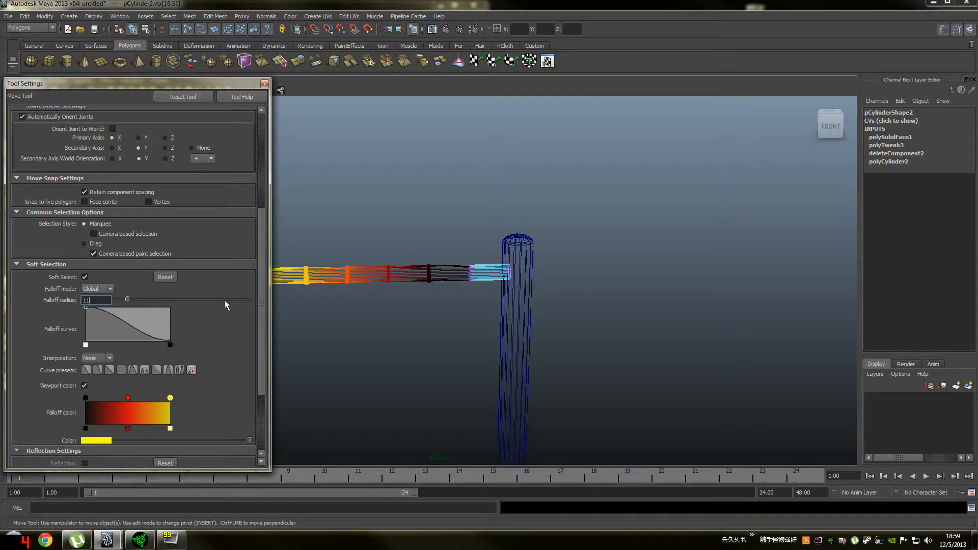
pyautogui.press('Return')
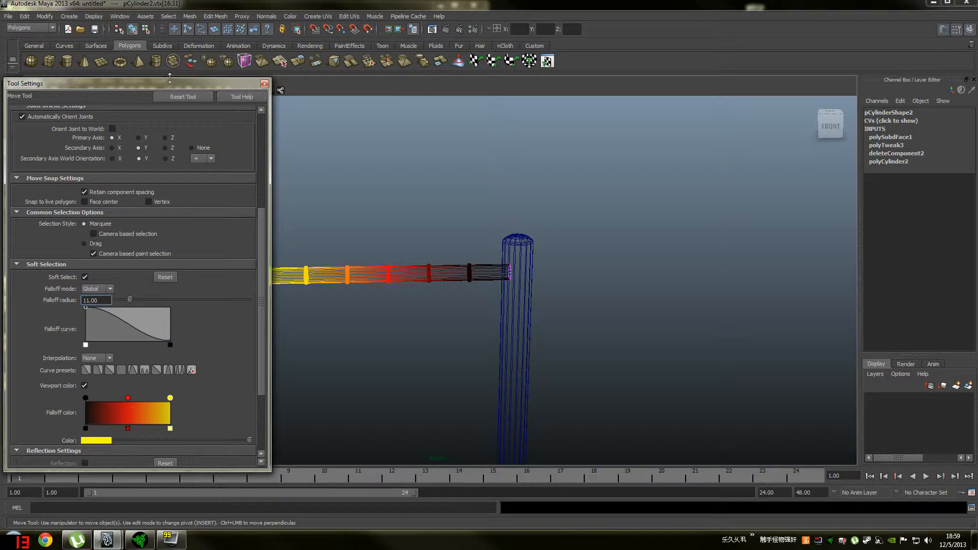
pyautogui.click(264, 83)
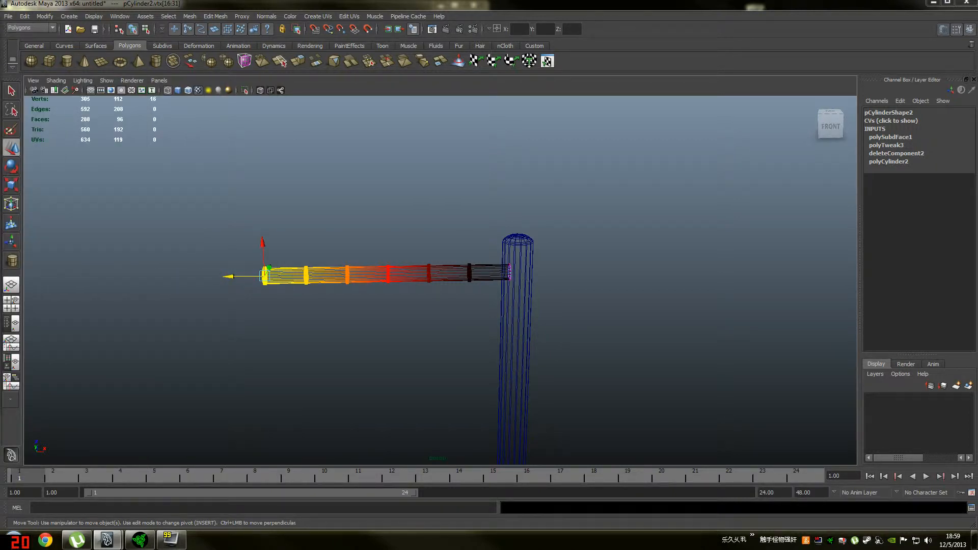
# Step: Try to bend the arm by raising its free-end vertices with soft selection, and inspect the bend in shaded display
pyautogui.moveTo(261, 242); pyautogui.dragTo(259, 156)
pyautogui.keyDown('alt'); pyautogui.moveTo(382, 201); pyautogui.dragTo(443, 213); pyautogui.keyUp('alt')
pyautogui.moveTo(432, 257); pyautogui.dragTo(466, 244, button='right')
pyautogui.click(426, 266)
pyautogui.click(419, 237)
pyautogui.press('5')
pyautogui.moveTo(434, 234)
pyautogui.keyDown('alt'); pyautogui.mouseDown()
pyautogui.moveTo(456, 214)
pyautogui.moveTo(373, 232)
pyautogui.mouseUp(); pyautogui.keyUp('alt')
pyautogui.scroll(5, 374, 230)
pyautogui.keyDown('alt'); pyautogui.moveTo(363, 198); pyautogui.dragTo(491, 246, button='middle'); pyautogui.keyUp('alt')
pyautogui.scroll(3, 275, 215)
pyautogui.click(275, 190)
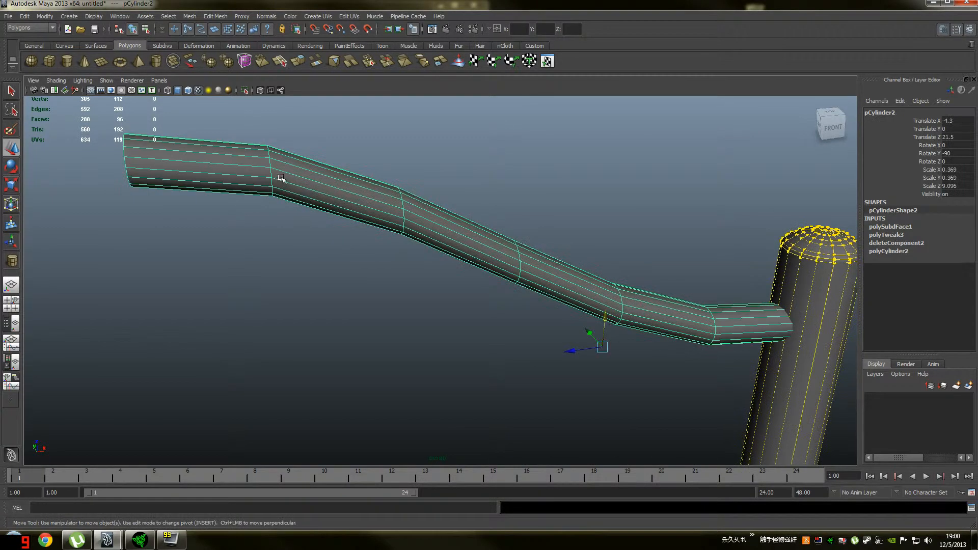
pyautogui.keyDown('alt'); pyautogui.moveTo(280, 179); pyautogui.dragTo(421, 202, button='middle'); pyautogui.keyUp('alt')
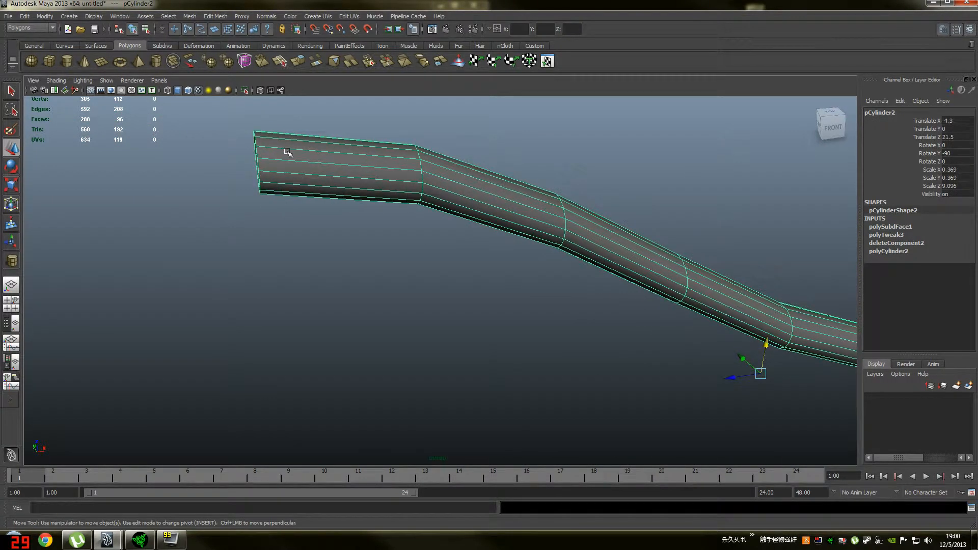
pyautogui.moveTo(286, 151); pyautogui.dragTo(283, 126, button='right')
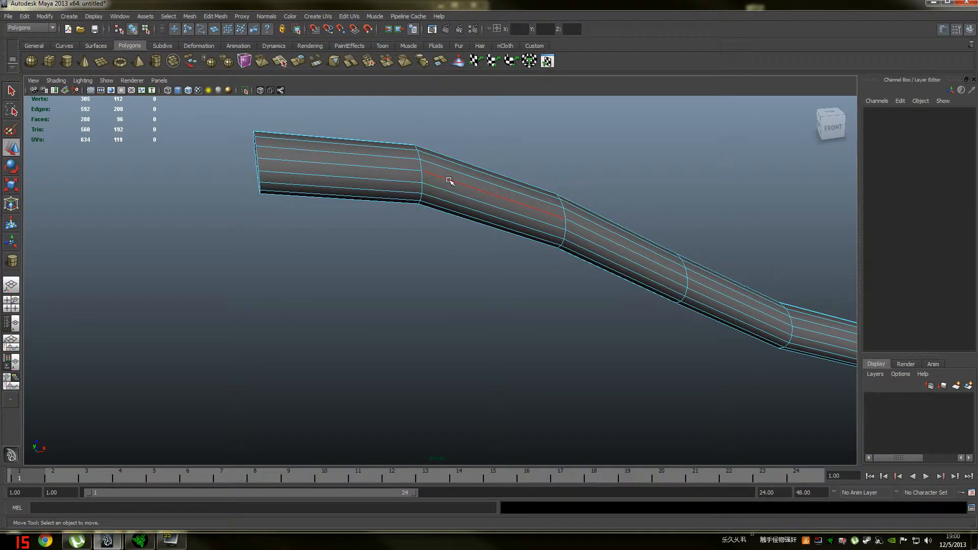
# Step: Undo the arm's bend back to the soft selection of its free-end vertices
pyautogui.hotkey('ctrl', 'z')
pyautogui.hotkey('ctrl', 'z')
pyautogui.hotkey('ctrl', 'z')
pyautogui.hotkey('ctrl', 'z')
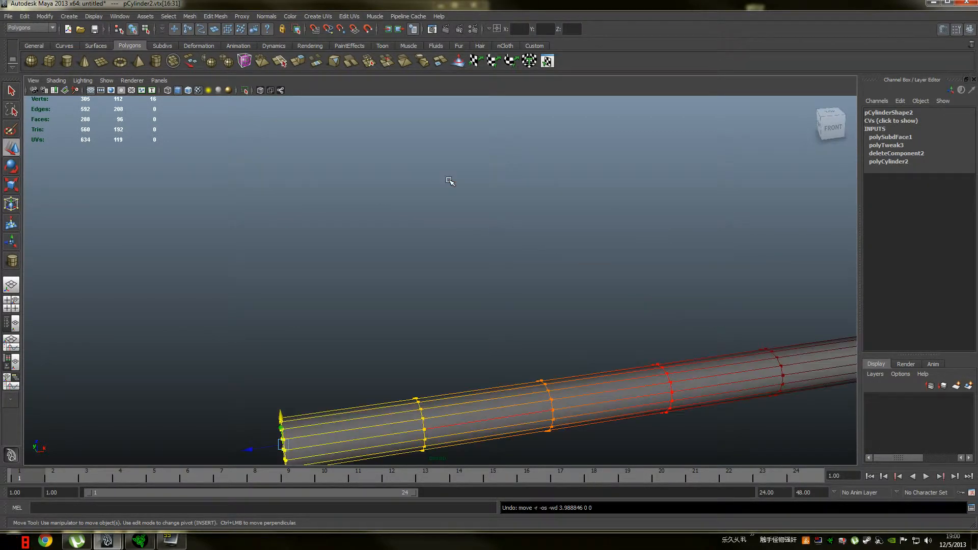
# Step: Scale down the cross-section of the arm's free end with soft selection to taper the tube toward its tip
pyautogui.keyDown('alt'); pyautogui.moveTo(393, 281); pyautogui.dragTo(441, 221, button='middle'); pyautogui.keyUp('alt')
pyautogui.press('r')
pyautogui.keyDown('alt'); pyautogui.moveTo(402, 285); pyautogui.dragTo(436, 286); pyautogui.keyUp('alt')
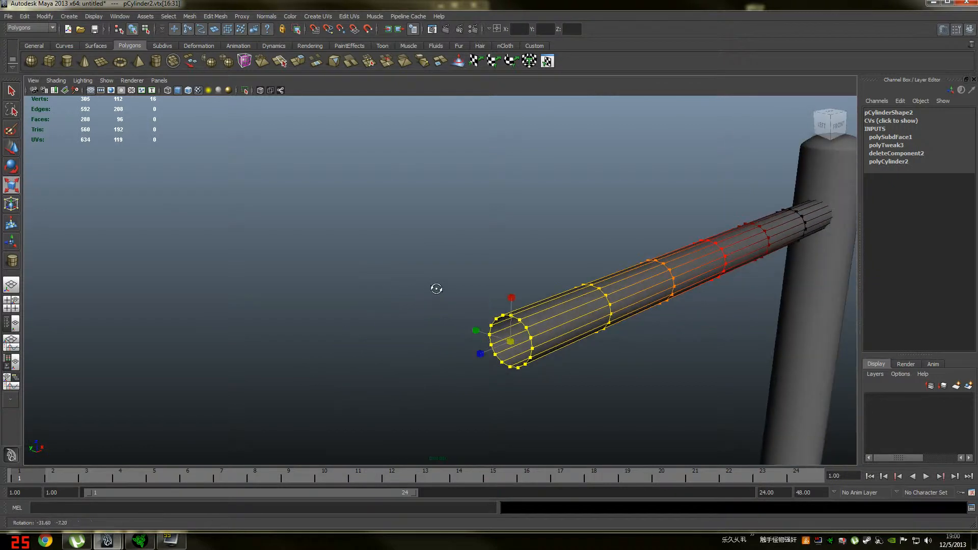
pyautogui.keyDown('ctrl'); pyautogui.moveTo(481, 353); pyautogui.dragTo(509, 360); pyautogui.keyUp('ctrl')
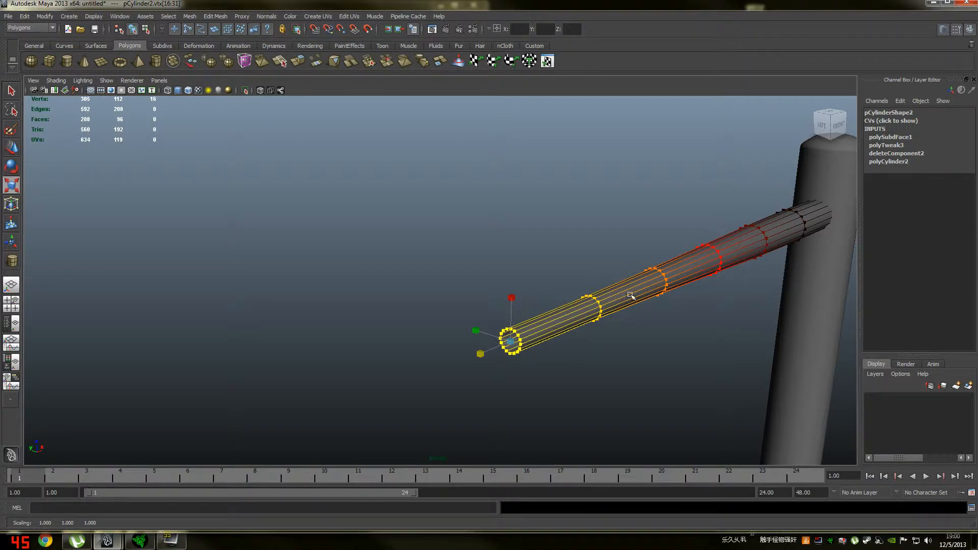
# Step: Raise the tapered free end with soft selection to bend the arm upward, return to object mode, and review the shape
pyautogui.press('w')
pyautogui.moveTo(514, 312); pyautogui.dragTo(531, 178)
pyautogui.keyDown('alt'); pyautogui.moveTo(679, 239); pyautogui.dragTo(603, 238); pyautogui.keyUp('alt')
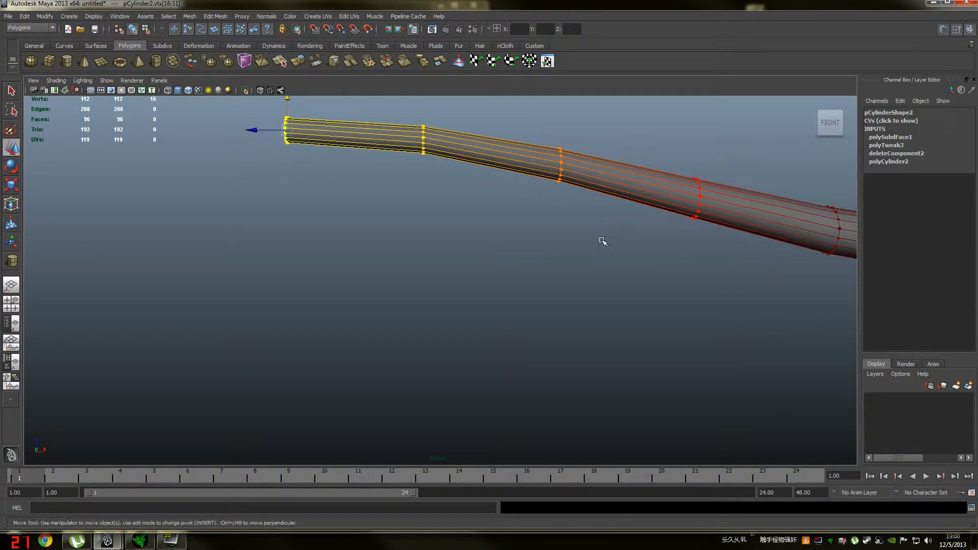
pyautogui.scroll(-5, 564, 276)
pyautogui.keyDown('alt'); pyautogui.moveTo(565, 299); pyautogui.dragTo(446, 229, button='middle'); pyautogui.keyUp('alt')
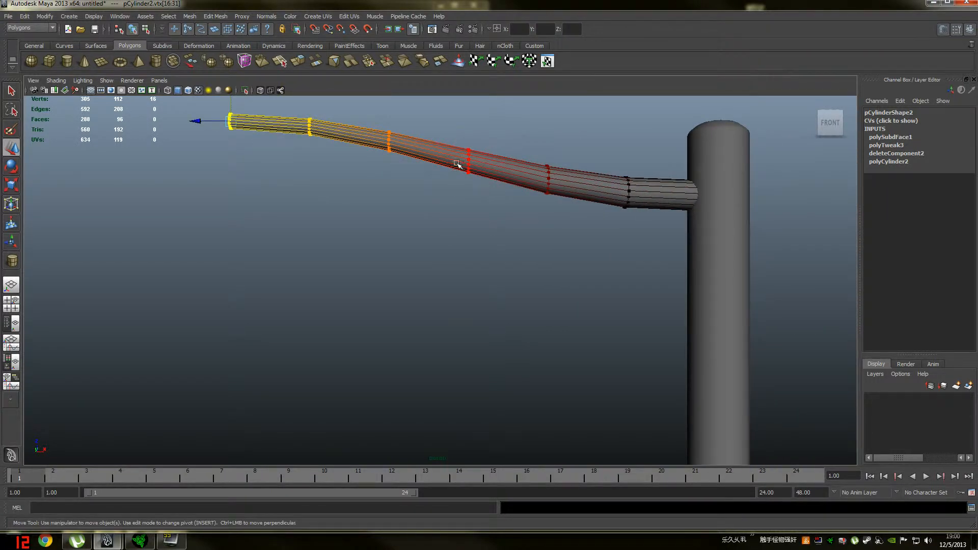
pyautogui.moveTo(457, 164); pyautogui.dragTo(496, 152, button='right')
pyautogui.keyDown('alt'); pyautogui.moveTo(385, 151); pyautogui.dragTo(607, 240, button='middle'); pyautogui.keyUp('alt')
pyautogui.keyDown('alt'); pyautogui.moveTo(536, 236); pyautogui.dragTo(638, 241); pyautogui.keyUp('alt')
pyautogui.keyDown('alt'); pyautogui.moveTo(601, 249); pyautogui.dragTo(383, 252, button='middle'); pyautogui.keyUp('alt')
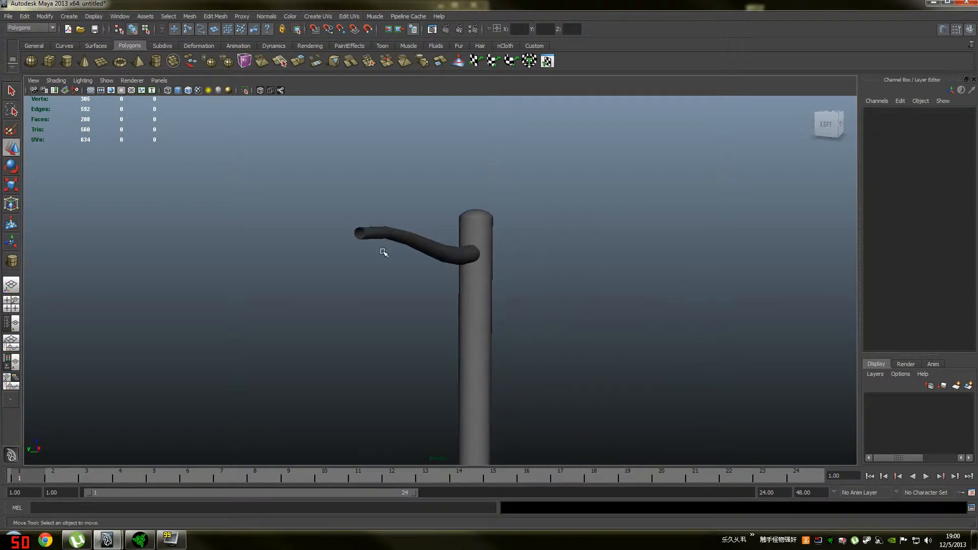
pyautogui.moveTo(384, 252)
pyautogui.keyDown('alt'); pyautogui.mouseDown()
pyautogui.moveTo(393, 251)
pyautogui.moveTo(331, 273)
pyautogui.moveTo(397, 262)
pyautogui.mouseUp(); pyautogui.keyUp('alt')
# Step: Create a polygon cube on the grid beside the column's base, at about Translate X -3.8 and Translate Y 3.3
pyautogui.press('space')
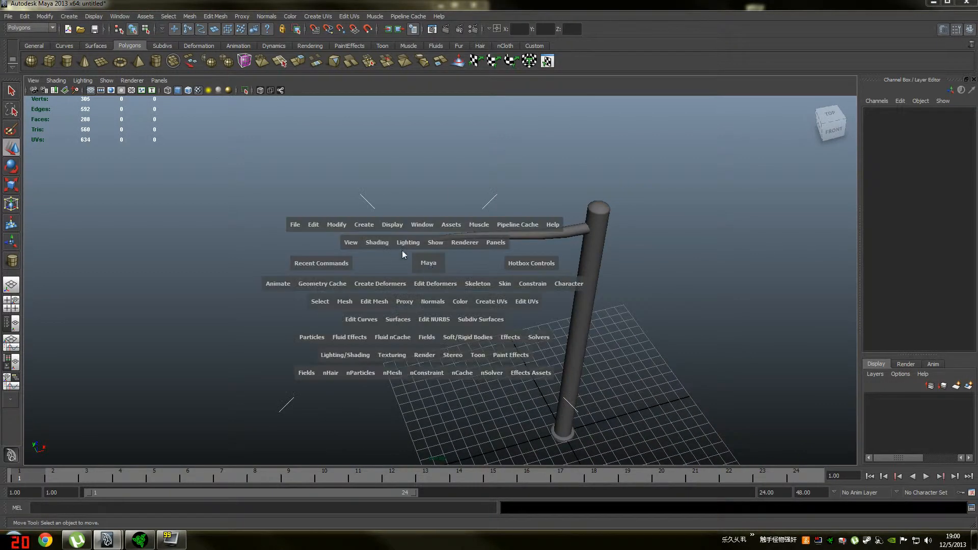
pyautogui.click(372, 222)
pyautogui.moveTo(431, 250)
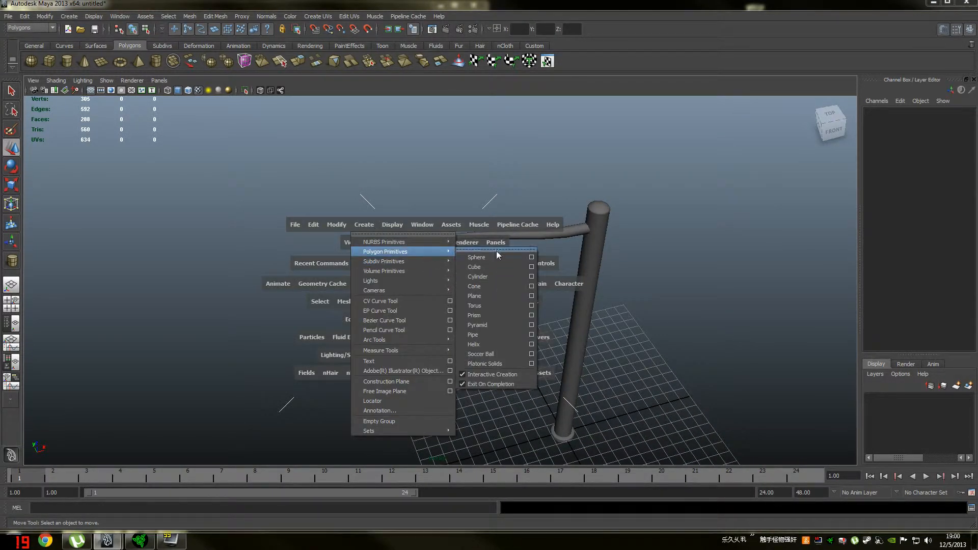
pyautogui.click(515, 267)
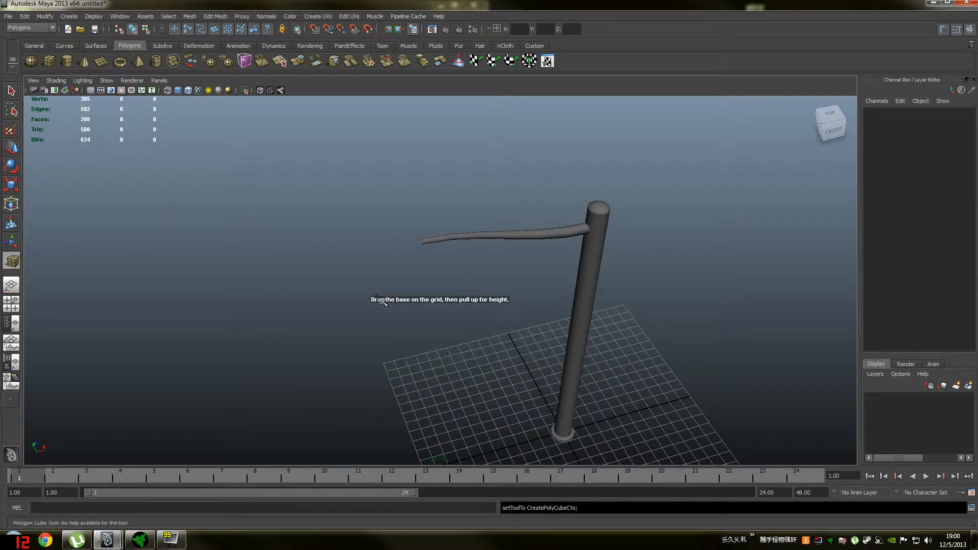
pyautogui.click(505, 413)
# Step: Undo the cube's upward move made with soft selection, turn soft selection off, and return to object mode
pyautogui.moveTo(507, 393); pyautogui.dragTo(530, 213)
pyautogui.hotkey('ctrl', 'z')
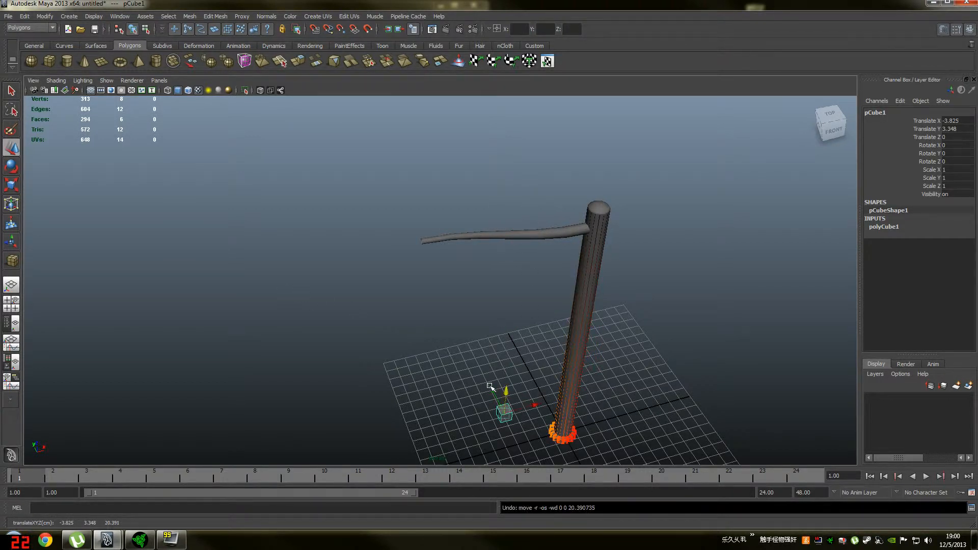
pyautogui.press('b')
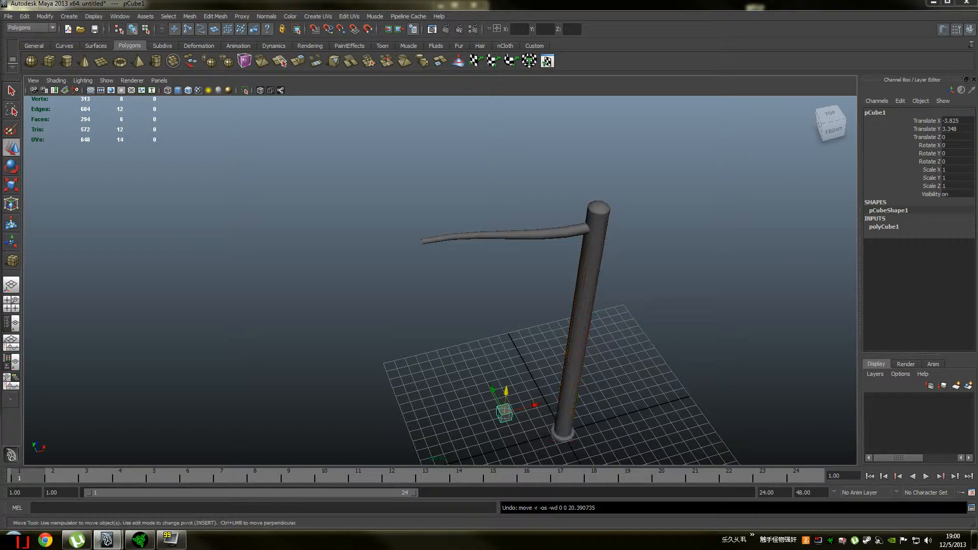
pyautogui.moveTo(505, 410); pyautogui.dragTo(541, 352, button='right')
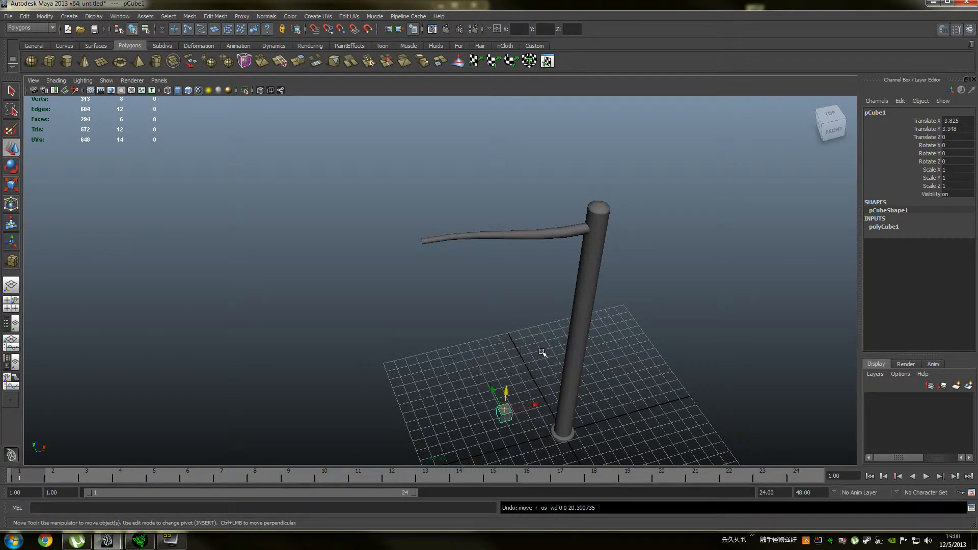
# Step: Move the cube just below the arm's free end, to Translate X -11.376 and Translate Z 17.8, and activate the Scale tool
pyautogui.moveTo(507, 393); pyautogui.dragTo(448, 265)
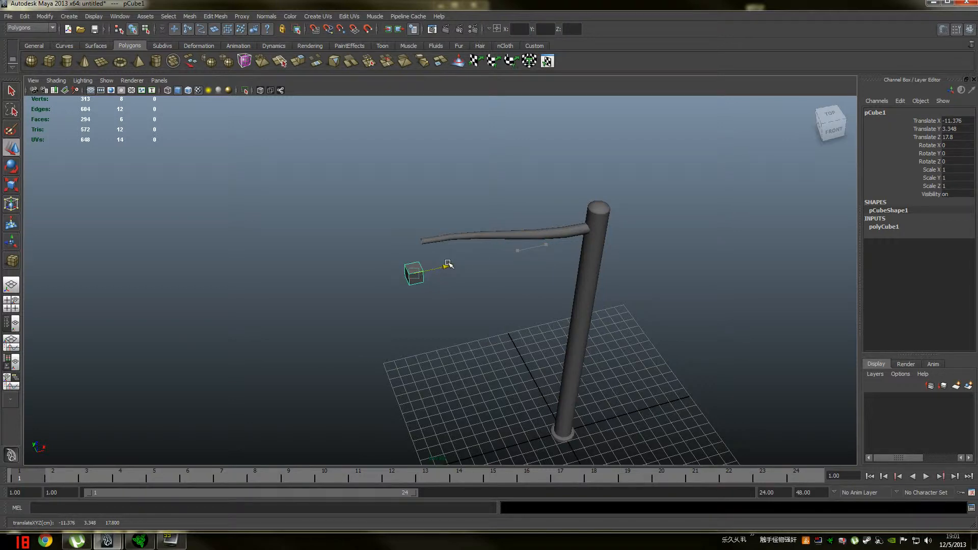
pyautogui.keyDown('alt'); pyautogui.moveTo(409, 371); pyautogui.dragTo(325, 341, button='middle'); pyautogui.keyUp('alt')
pyautogui.scroll(4, 295, 258)
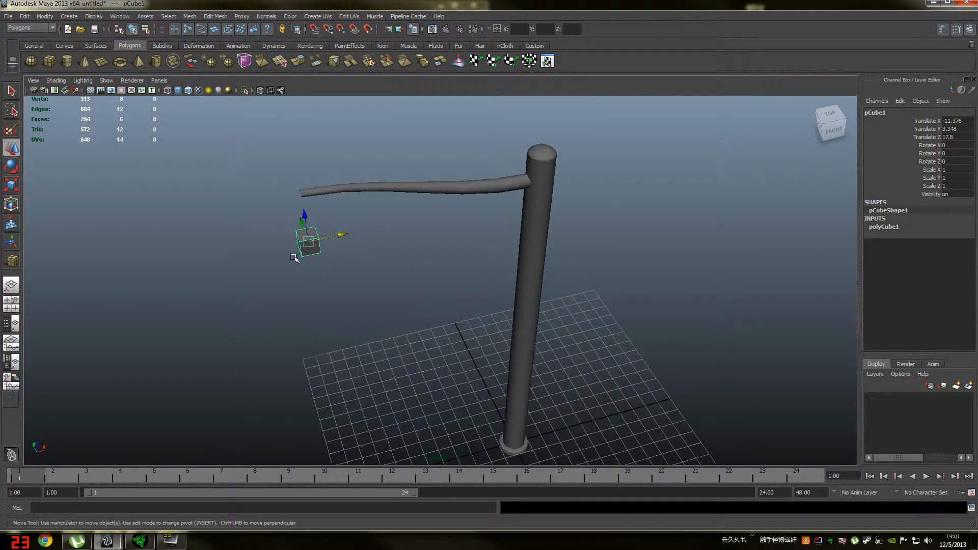
pyautogui.keyDown('alt'); pyautogui.moveTo(286, 266); pyautogui.dragTo(249, 256, button='middle'); pyautogui.keyUp('alt')
pyautogui.press('r')
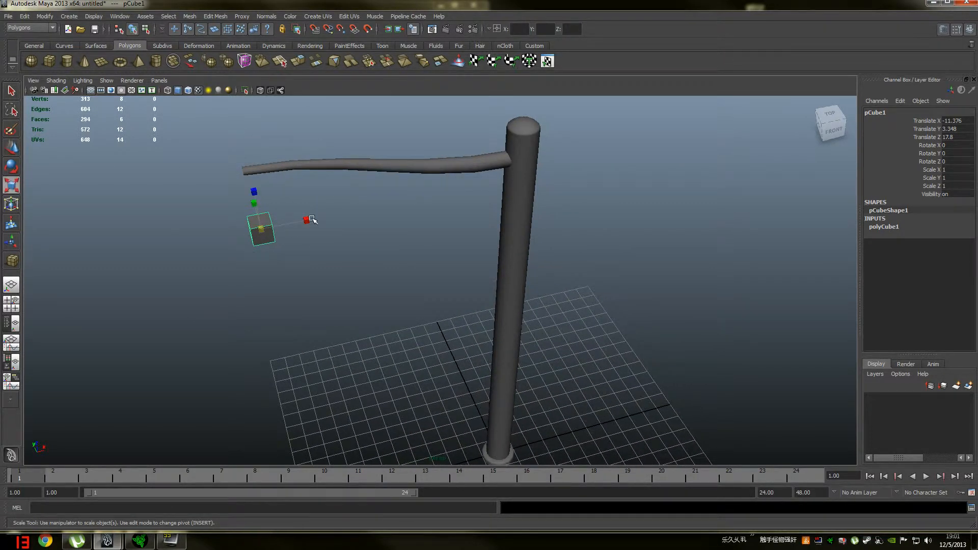
# Step: Scale the cube into a flat rectangular slab, with Scale X 3.261, Scale Y 2.233 and Scale Z 0.493
pyautogui.moveTo(306, 222); pyautogui.dragTo(404, 209)
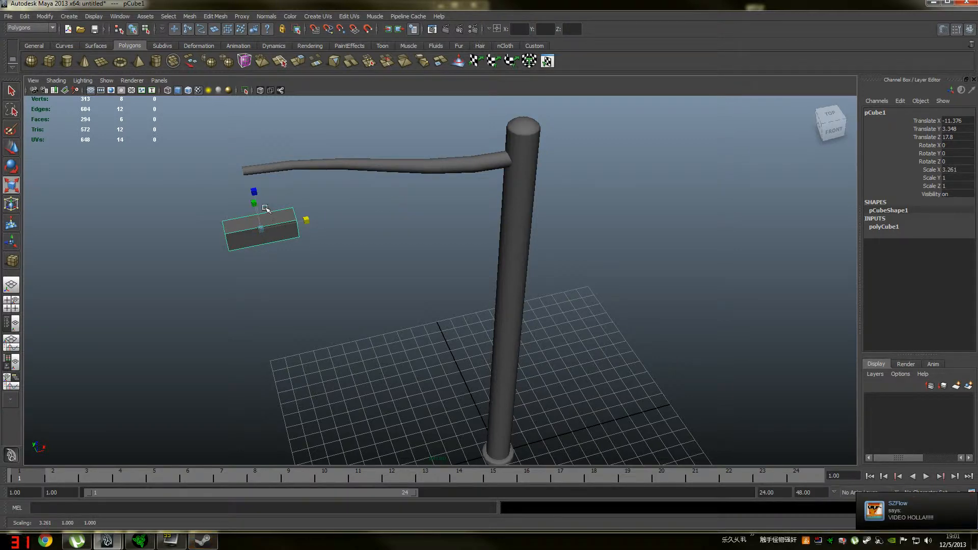
pyautogui.keyDown('alt'); pyautogui.moveTo(266, 209); pyautogui.dragTo(360, 233); pyautogui.keyUp('alt')
pyautogui.press('f')
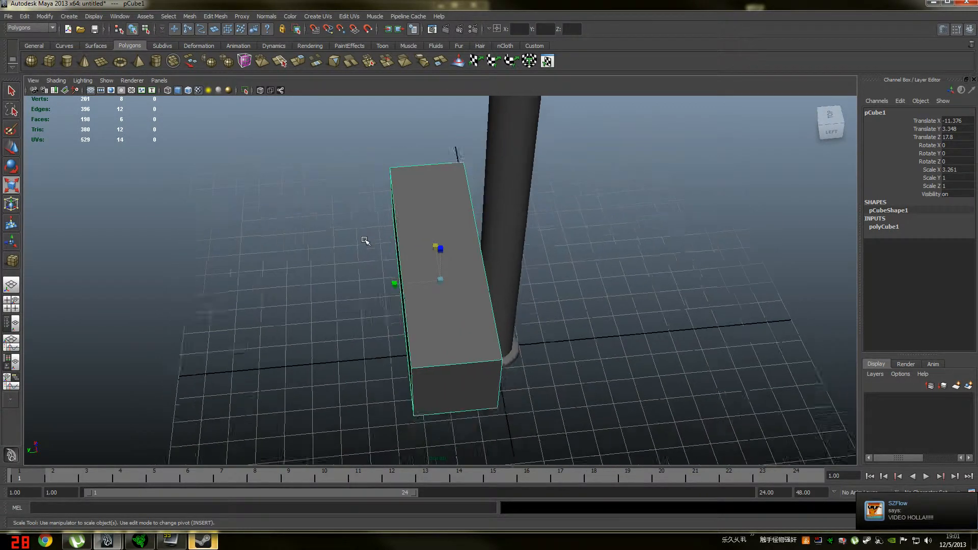
pyautogui.keyDown('alt'); pyautogui.moveTo(404, 278); pyautogui.dragTo(442, 262); pyautogui.keyUp('alt')
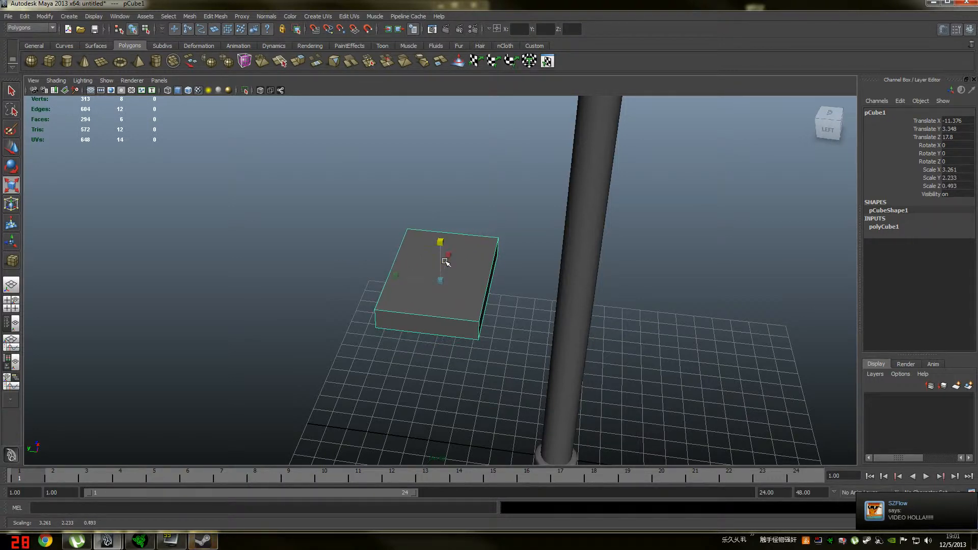
pyautogui.keyDown('alt'); pyautogui.moveTo(548, 274); pyautogui.dragTo(451, 308, button='middle'); pyautogui.keyUp('alt')
pyautogui.scroll(-3, 449, 311)
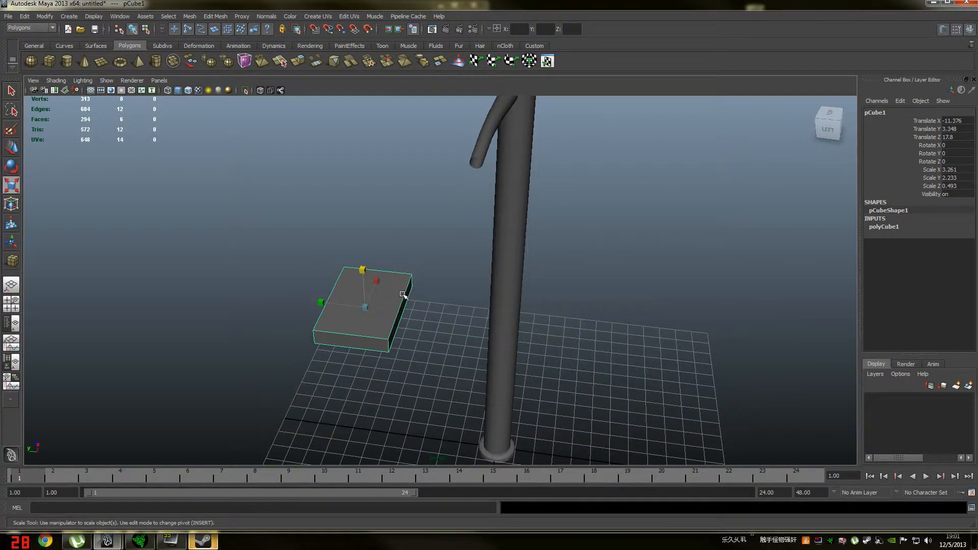
pyautogui.keyDown('alt'); pyautogui.moveTo(403, 294); pyautogui.dragTo(388, 286); pyautogui.keyUp('alt')
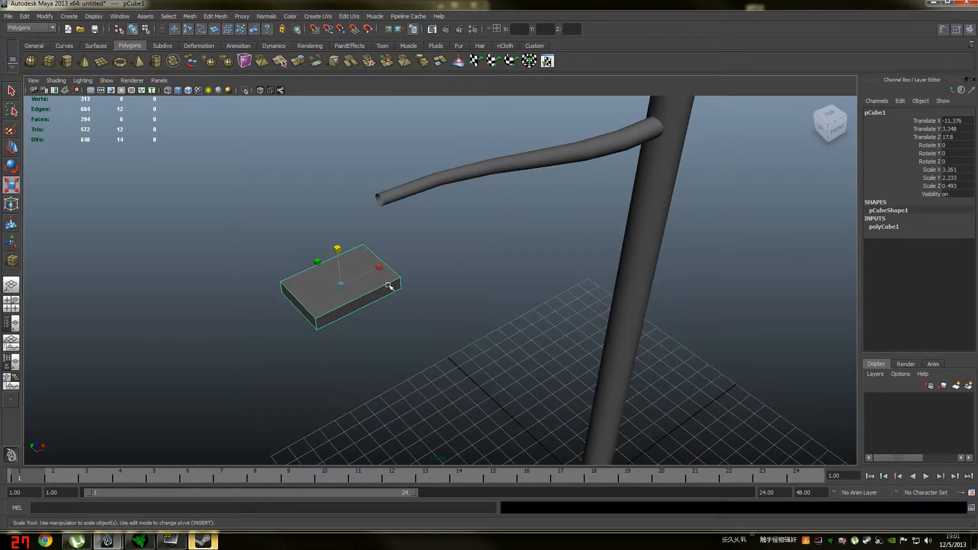
# Step: Move the slab just beyond the arm's free end, to Translate X -14.912, Translate Y 0 and Translate Z 23.261
pyautogui.press('w')
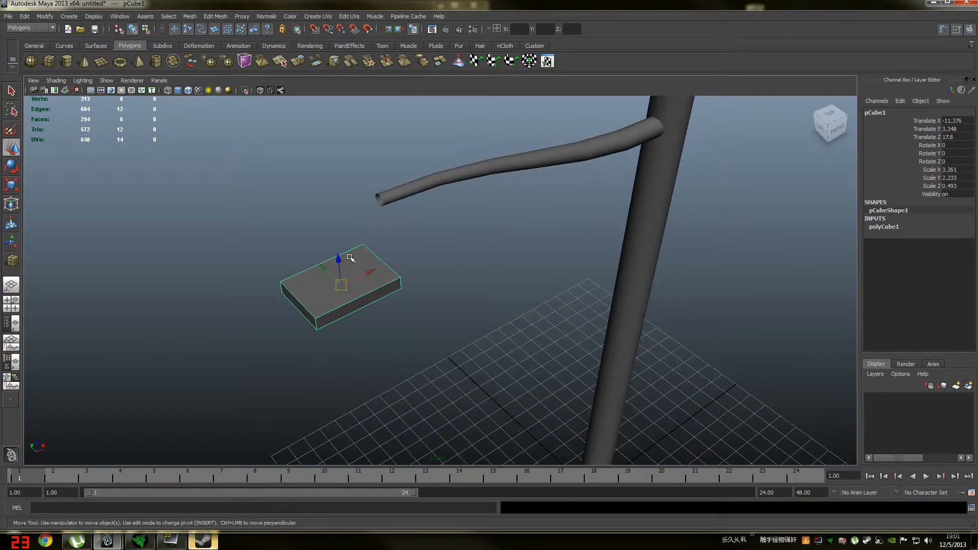
pyautogui.moveTo(337, 279); pyautogui.dragTo(477, 365)
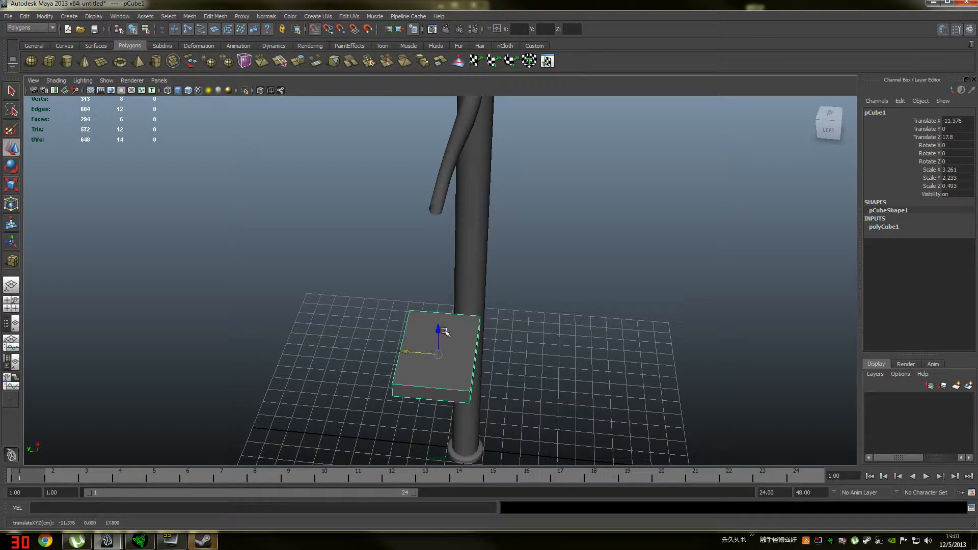
pyautogui.keyDown('alt'); pyautogui.moveTo(446, 331); pyautogui.dragTo(379, 116); pyautogui.keyUp('alt')
pyautogui.keyDown('alt'); pyautogui.moveTo(430, 196); pyautogui.dragTo(318, 314); pyautogui.keyUp('alt')
pyautogui.keyDown('alt'); pyautogui.moveTo(345, 284); pyautogui.dragTo(300, 280); pyautogui.keyUp('alt')
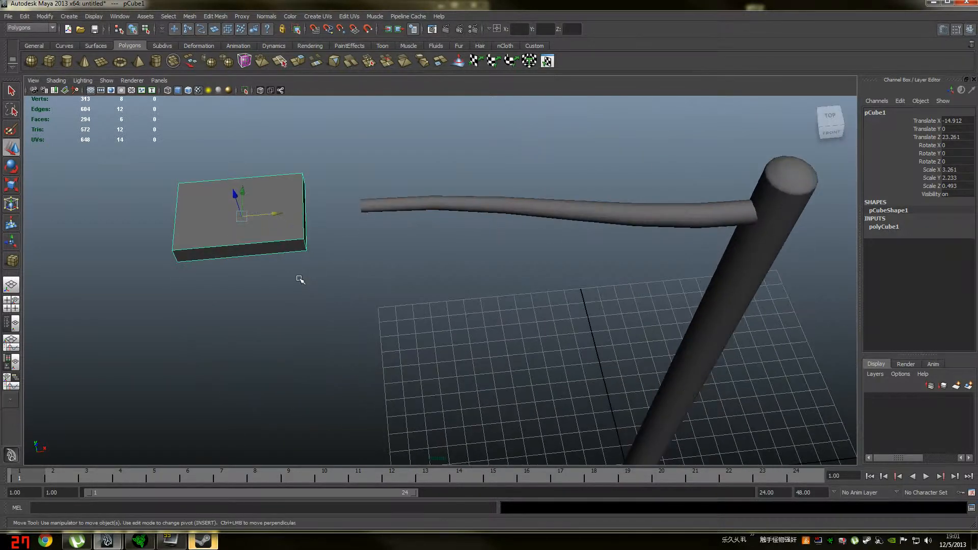
# Step: Extrude the slab's end face that faces the arm's tip
pyautogui.press('r')
pyautogui.moveTo(288, 217); pyautogui.dragTo(298, 187)
pyautogui.rightClick(301, 206)
pyautogui.click(301, 228)
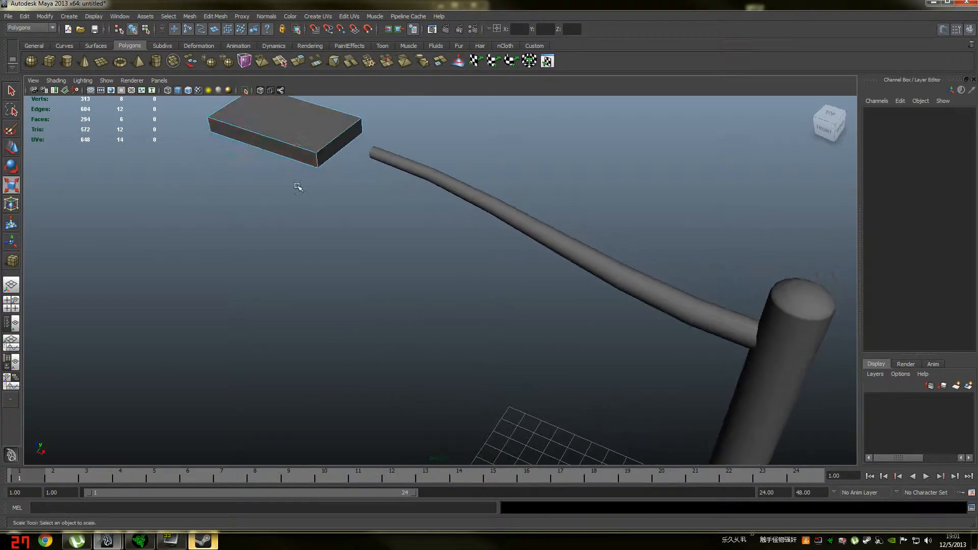
pyautogui.click(333, 143)
pyautogui.keyDown('alt'); pyautogui.moveTo(333, 143); pyautogui.dragTo(439, 216); pyautogui.keyUp('alt')
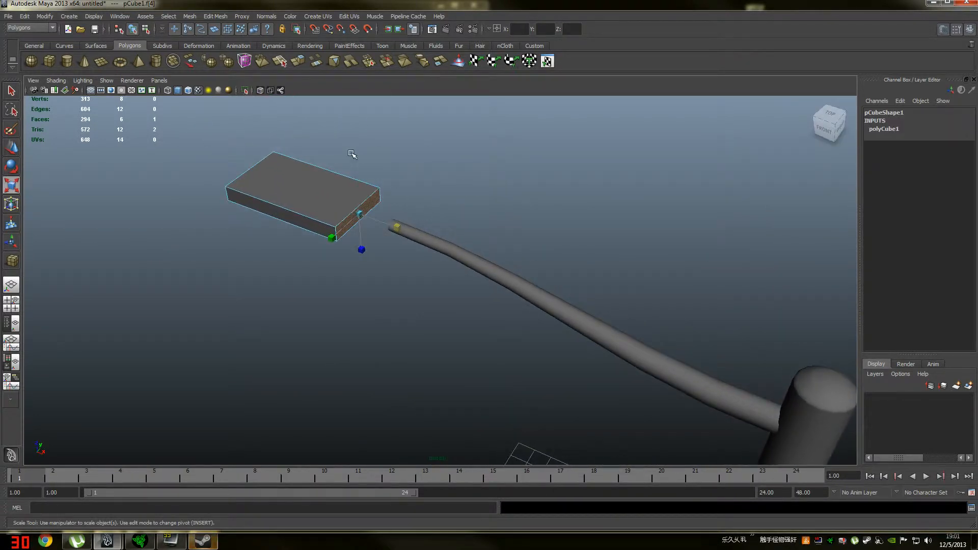
pyautogui.click(222, 15)
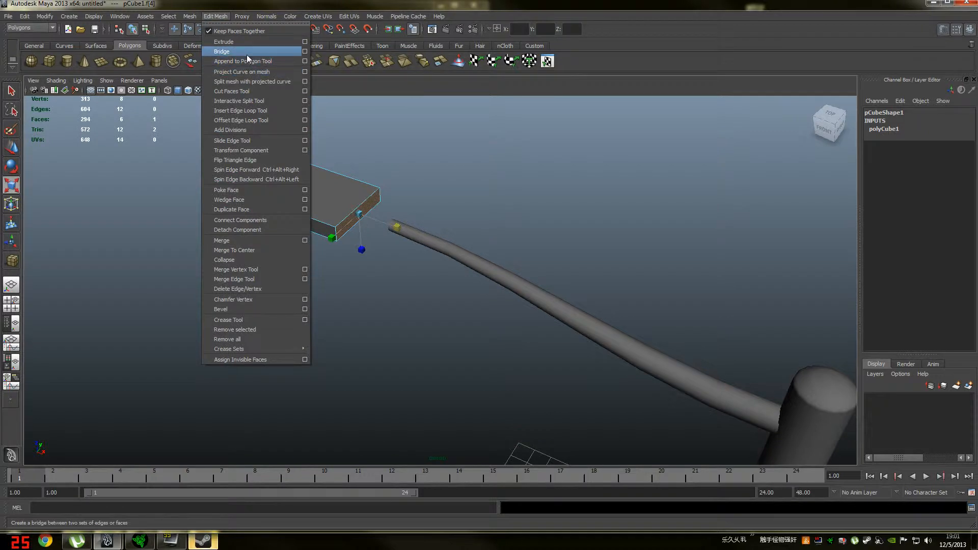
pyautogui.click(285, 42)
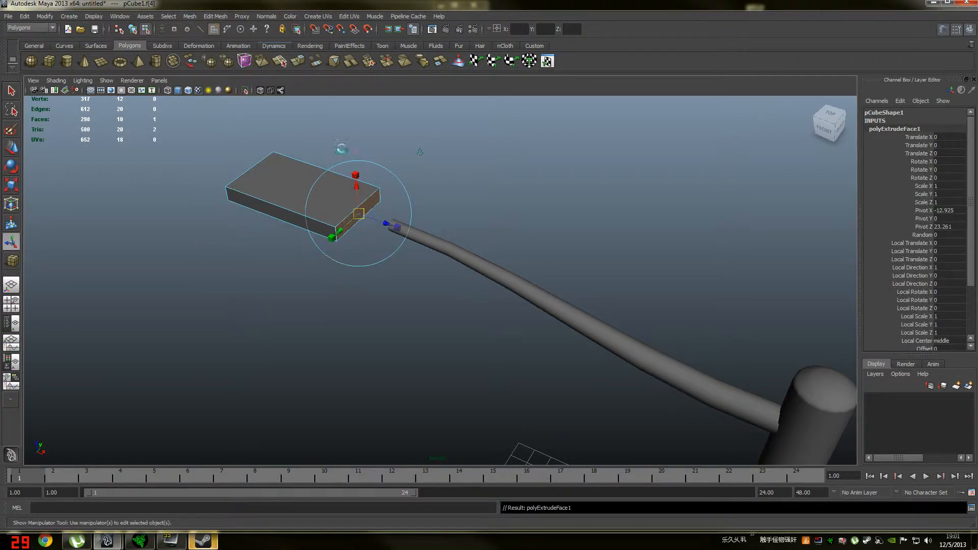
# Step: Pull the extruded face to the arm's tip along the world axis, Translate X 1.117, and narrow it to Scale Y 0.469
pyautogui.click(422, 153)
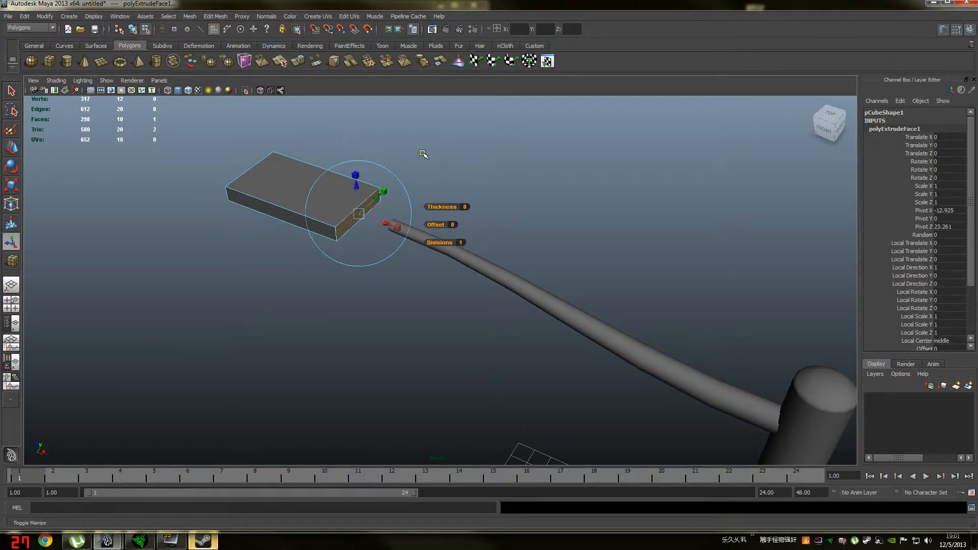
pyautogui.keyDown('alt'); pyautogui.moveTo(386, 170); pyautogui.dragTo(436, 164); pyautogui.keyUp('alt')
pyautogui.keyDown('alt'); pyautogui.moveTo(300, 203); pyautogui.dragTo(364, 217, button='right'); pyautogui.keyUp('alt')
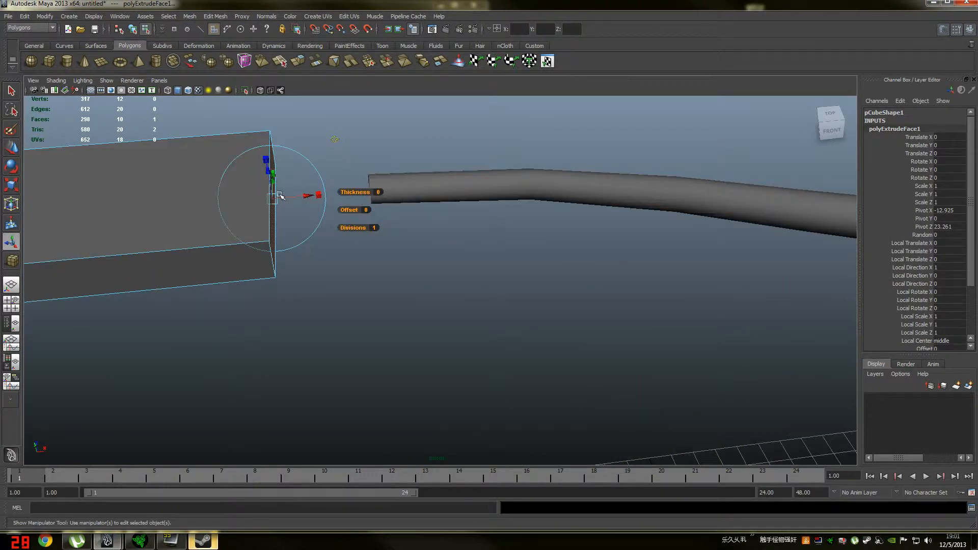
pyautogui.moveTo(308, 196); pyautogui.dragTo(367, 214)
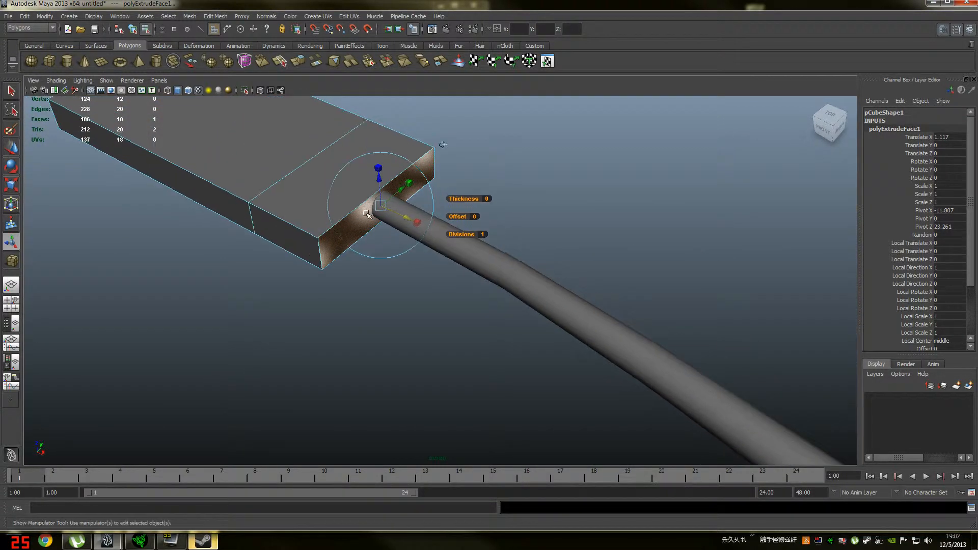
pyautogui.moveTo(416, 184); pyautogui.dragTo(434, 166)
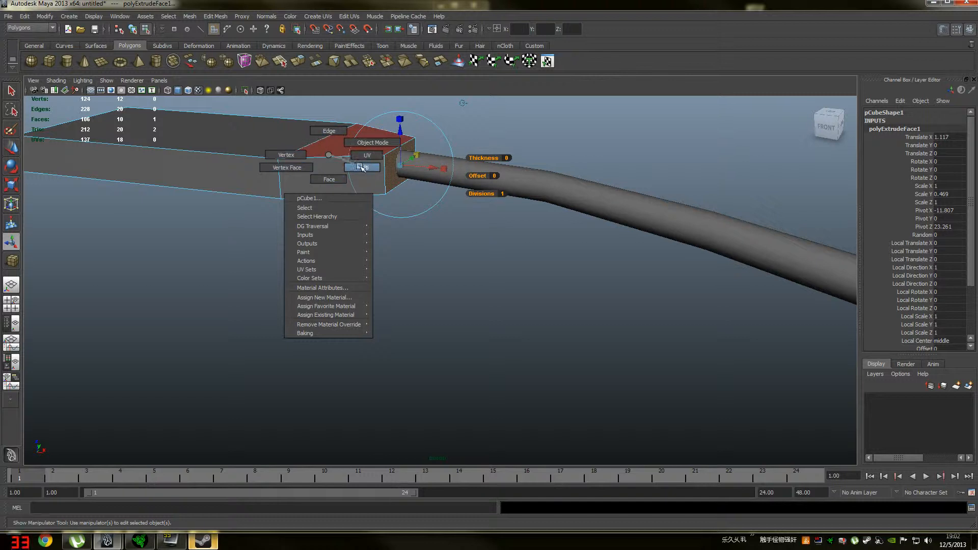
# Step: Select the slab's upper outline edges in wireframe view, leaving out the vertical edges and the crosswise edge
pyautogui.moveTo(361, 167); pyautogui.dragTo(361, 167, button='right')
pyautogui.click(340, 156)
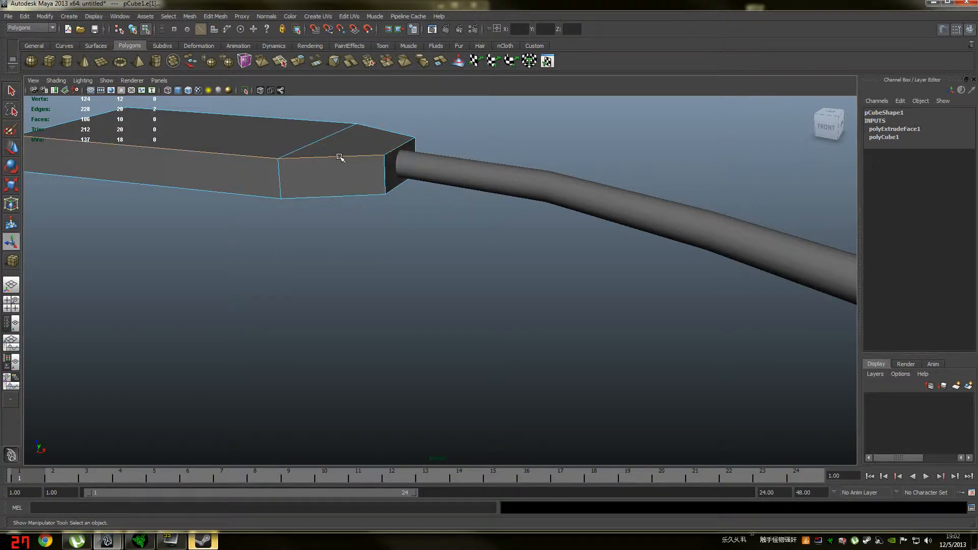
pyautogui.keyDown('alt'); pyautogui.moveTo(355, 136); pyautogui.dragTo(372, 210); pyautogui.keyUp('alt')
pyautogui.moveTo(445, 201)
pyautogui.keyDown('alt'); pyautogui.mouseDown()
pyautogui.moveTo(421, 184)
pyautogui.moveTo(436, 168)
pyautogui.moveTo(480, 148)
pyautogui.moveTo(541, 141)
pyautogui.mouseUp(); pyautogui.keyUp('alt')
pyautogui.press('4')
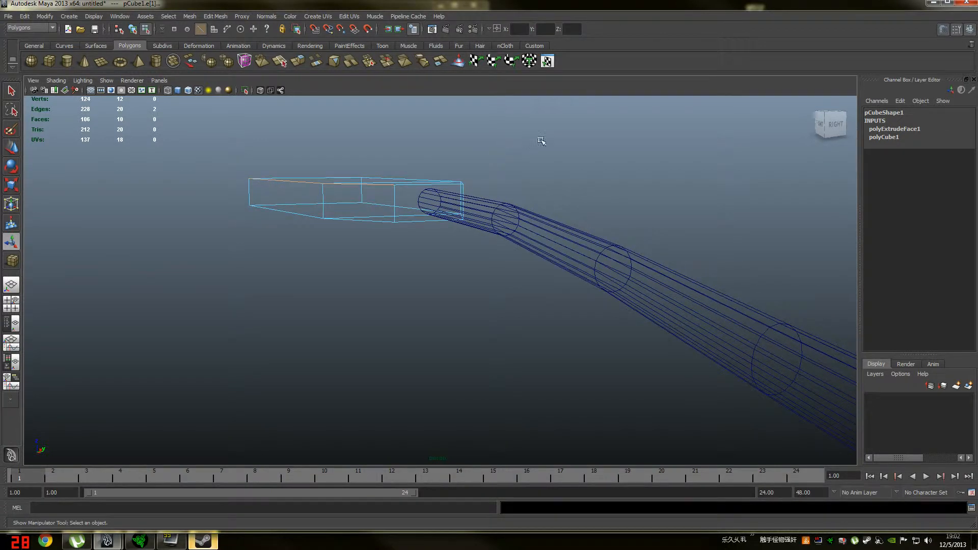
pyautogui.moveTo(177, 277); pyautogui.dragTo(597, 243)
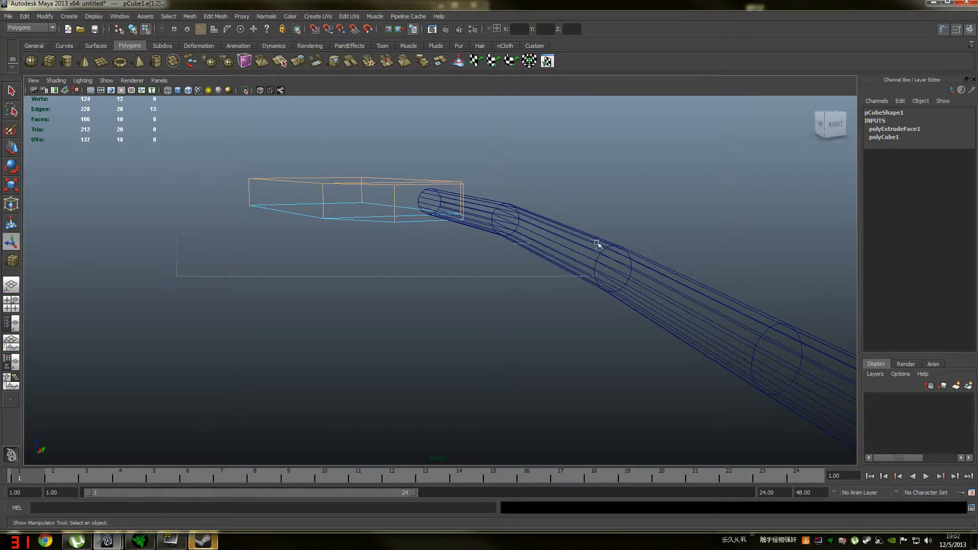
pyautogui.moveTo(627, 197); pyautogui.dragTo(627, 197)
pyautogui.keyDown('alt'); pyautogui.moveTo(517, 199); pyautogui.dragTo(386, 212); pyautogui.keyUp('alt')
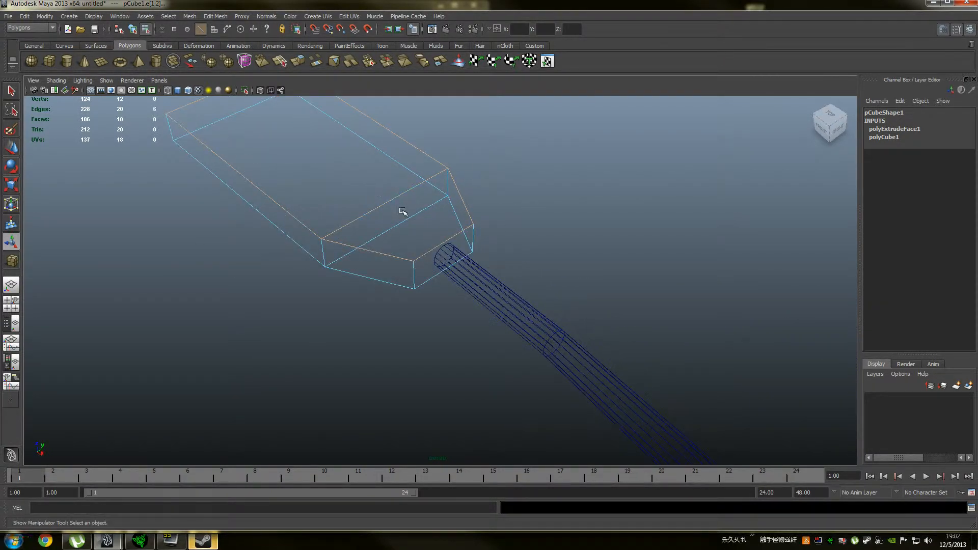
pyautogui.press('5')
pyautogui.press('4')
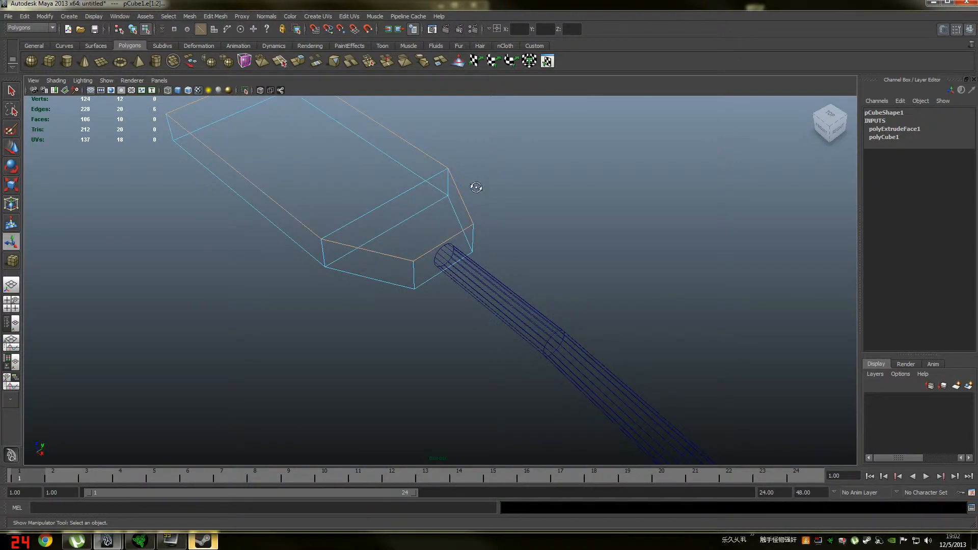
# Step: Add the slab's lower outline edges to the selection, excluding the crosswise edge between the body and the taper
pyautogui.moveTo(474, 185)
pyautogui.keyDown('alt'); pyautogui.mouseDown()
pyautogui.moveTo(499, 159)
pyautogui.moveTo(524, 161)
pyautogui.moveTo(513, 148)
pyautogui.moveTo(524, 136)
pyautogui.mouseUp(); pyautogui.keyUp('alt')
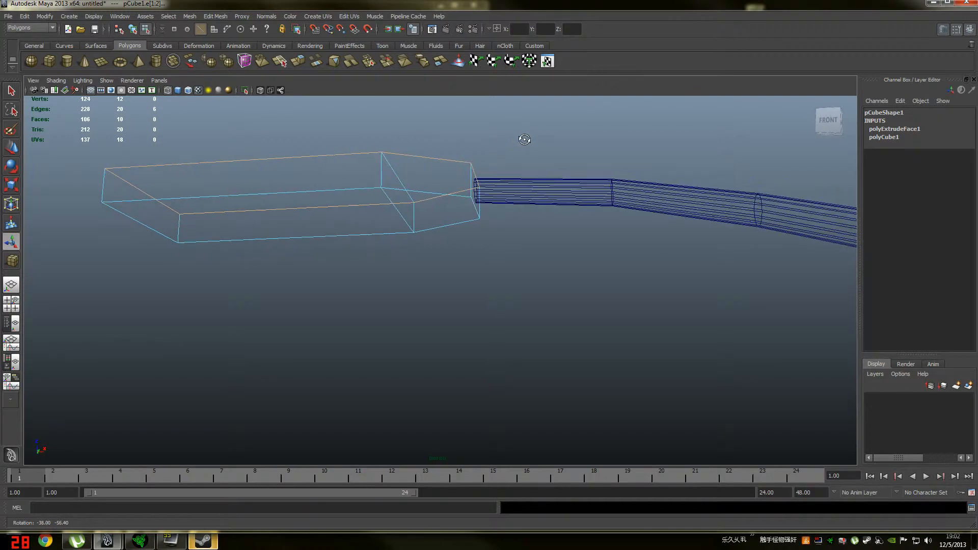
pyautogui.keyDown('alt'); pyautogui.moveTo(434, 172); pyautogui.dragTo(477, 225); pyautogui.keyUp('alt')
pyautogui.scroll(5, 434, 236)
pyautogui.scroll(-2, 477, 225)
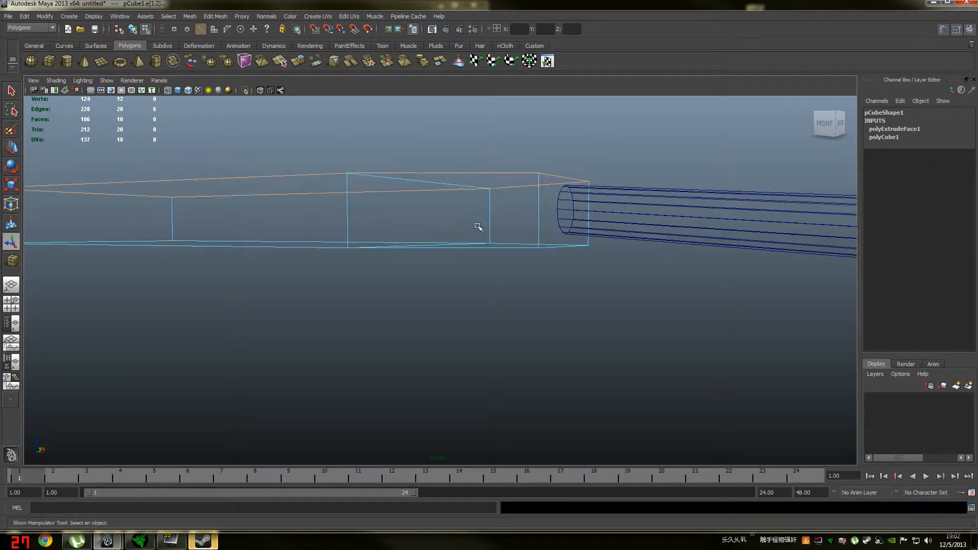
pyautogui.keyDown('shift'); pyautogui.moveTo(597, 233); pyautogui.dragTo(45, 292); pyautogui.keyUp('shift')
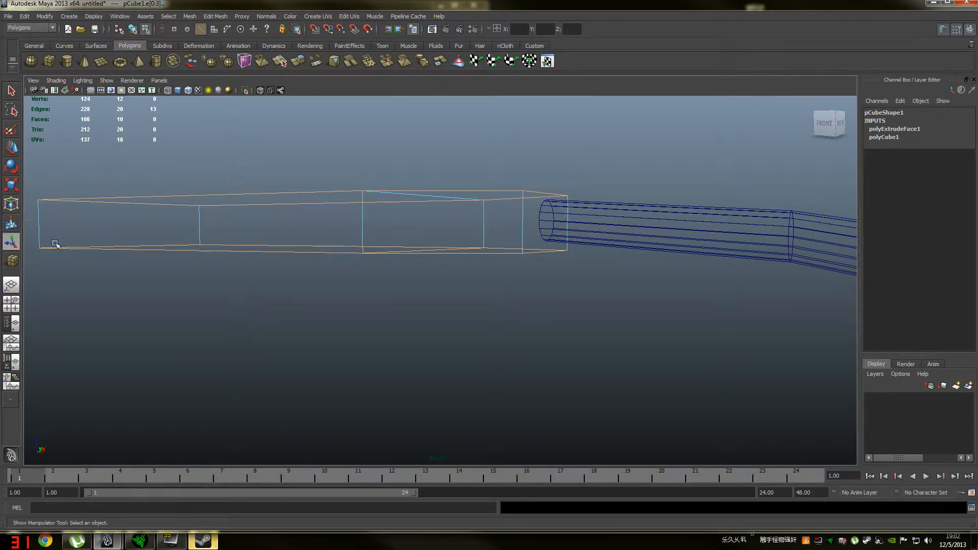
pyautogui.keyDown('shift'); pyautogui.click(434, 251); pyautogui.keyUp('shift')
# Step: Add all the slab's vertical corner edges to the selection, keeping the two crosswise edges at the taper unselected
pyautogui.moveTo(483, 193)
pyautogui.keyDown('alt'); pyautogui.mouseDown()
pyautogui.moveTo(503, 207)
pyautogui.moveTo(482, 212)
pyautogui.mouseUp(); pyautogui.keyUp('alt')
pyautogui.scroll(2, 425, 228)
pyautogui.keyDown('alt'); pyautogui.moveTo(422, 229); pyautogui.dragTo(377, 200, button='middle'); pyautogui.keyUp('alt')
pyautogui.scroll(1, 443, 205)
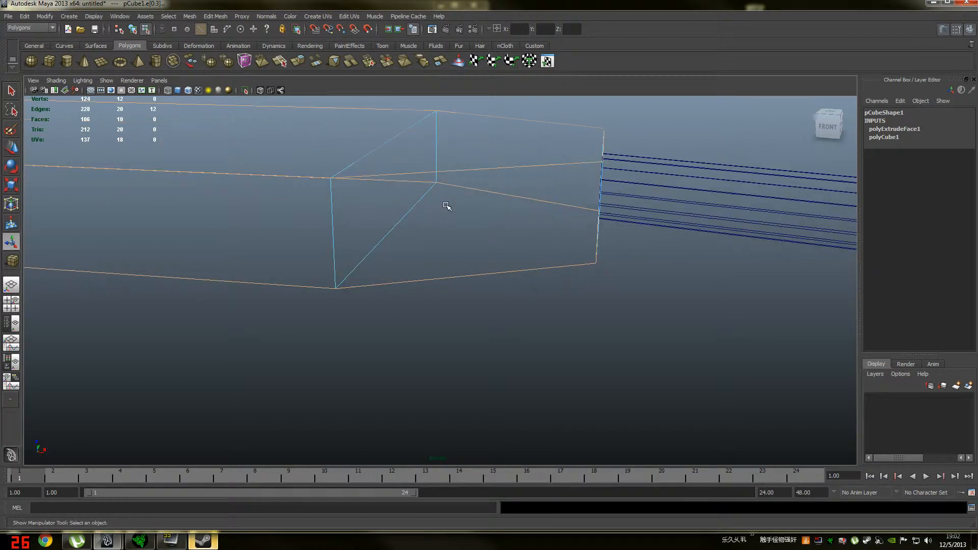
pyautogui.keyDown('alt'); pyautogui.moveTo(451, 183); pyautogui.dragTo(399, 196); pyautogui.keyUp('alt')
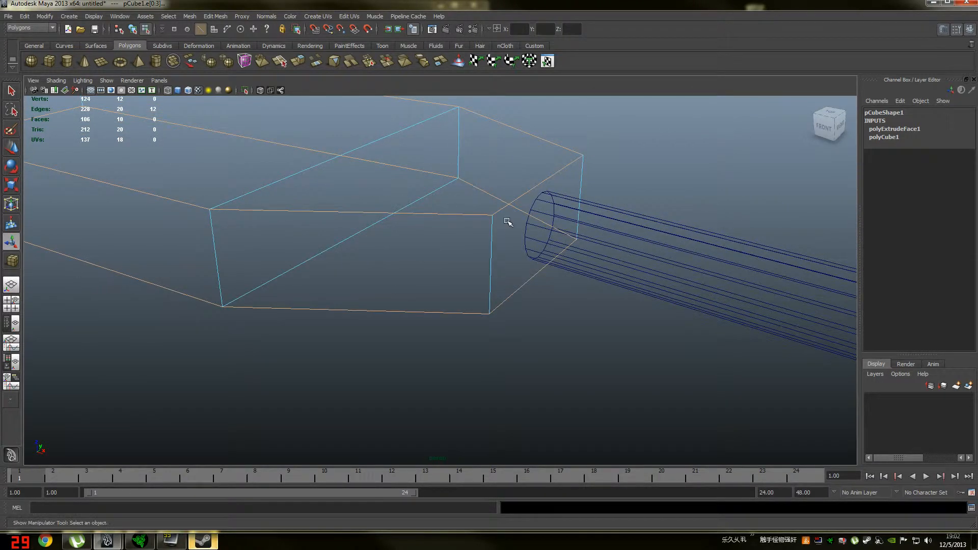
pyautogui.scroll(-3, 359, 234)
pyautogui.keyDown('alt'); pyautogui.moveTo(373, 201); pyautogui.dragTo(390, 232, button='middle'); pyautogui.keyUp('alt')
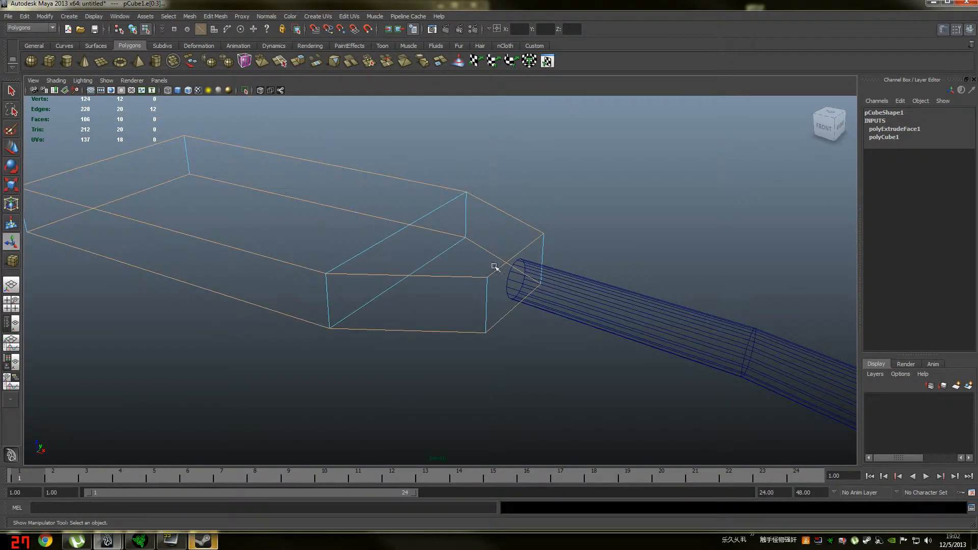
pyautogui.scroll(3, 501, 280)
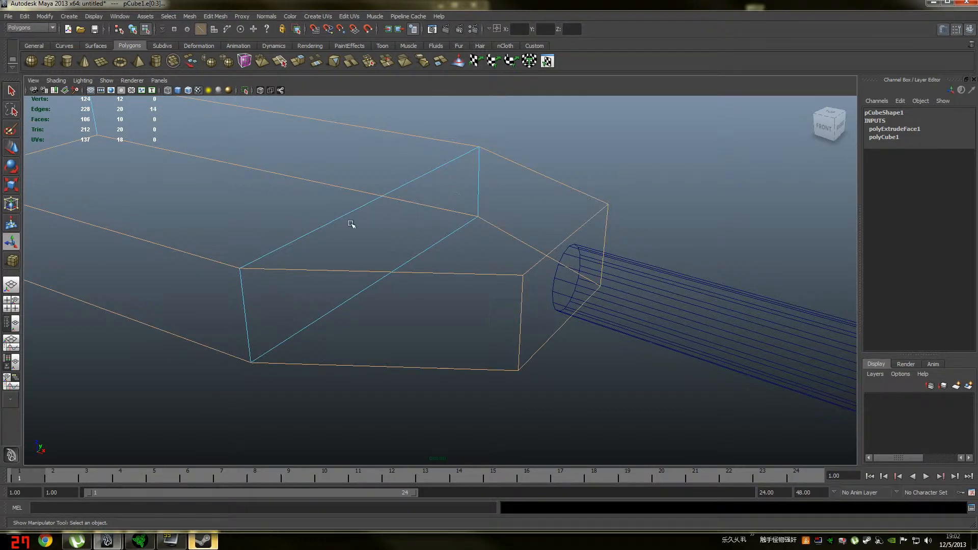
pyautogui.keyDown('alt'); pyautogui.moveTo(350, 224); pyautogui.dragTo(427, 198, button='middle'); pyautogui.keyUp('alt')
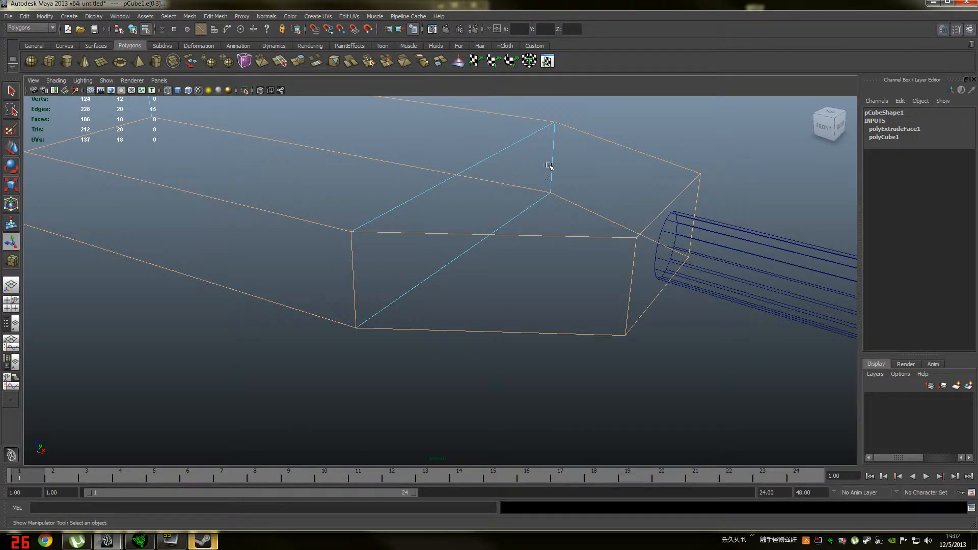
pyautogui.keyDown('alt'); pyautogui.moveTo(314, 172); pyautogui.dragTo(374, 200); pyautogui.keyUp('alt')
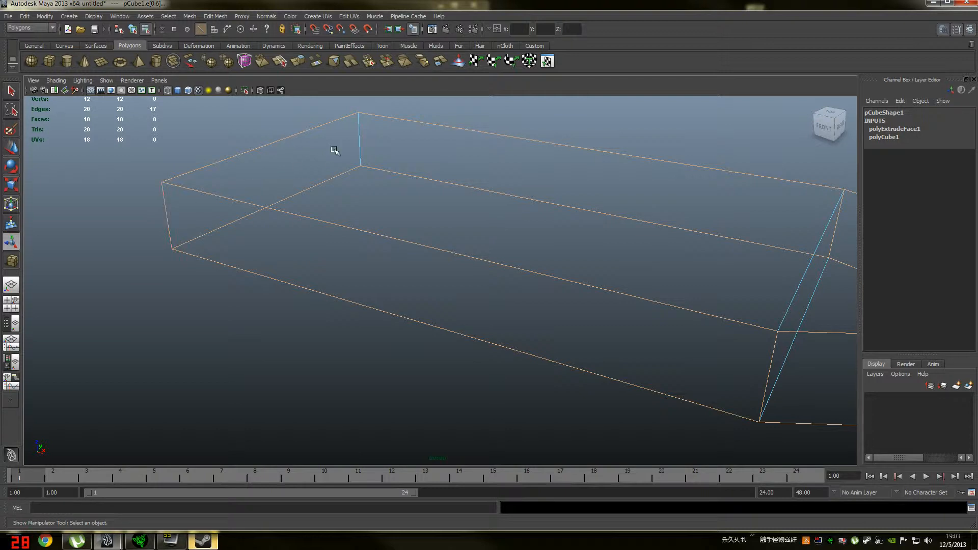
pyautogui.scroll(-5, 407, 215)
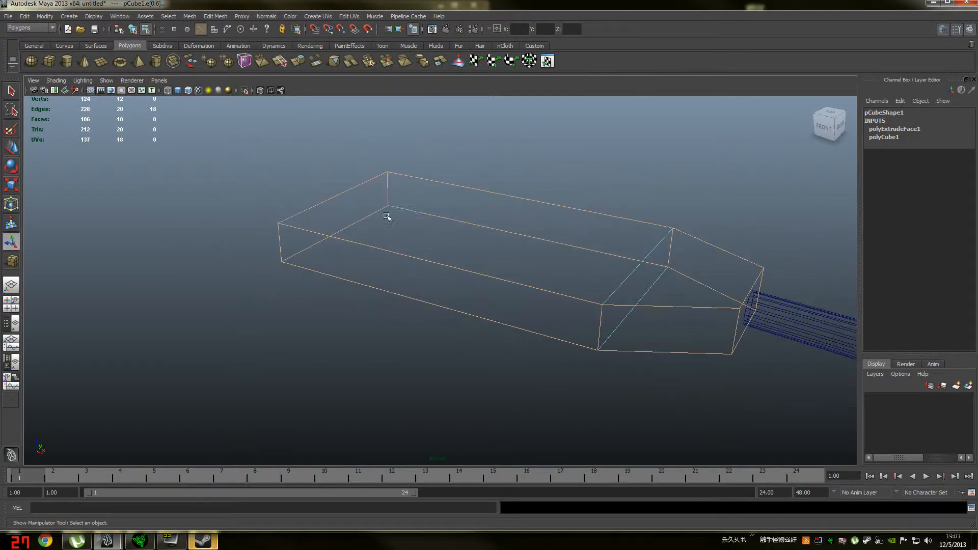
pyautogui.moveTo(425, 218)
pyautogui.keyDown('alt'); pyautogui.mouseDown()
pyautogui.moveTo(395, 214)
pyautogui.moveTo(411, 219)
pyautogui.mouseUp(); pyautogui.keyUp('alt')
pyautogui.keyDown('alt'); pyautogui.moveTo(411, 219); pyautogui.dragTo(331, 213, button='middle'); pyautogui.keyUp('alt')
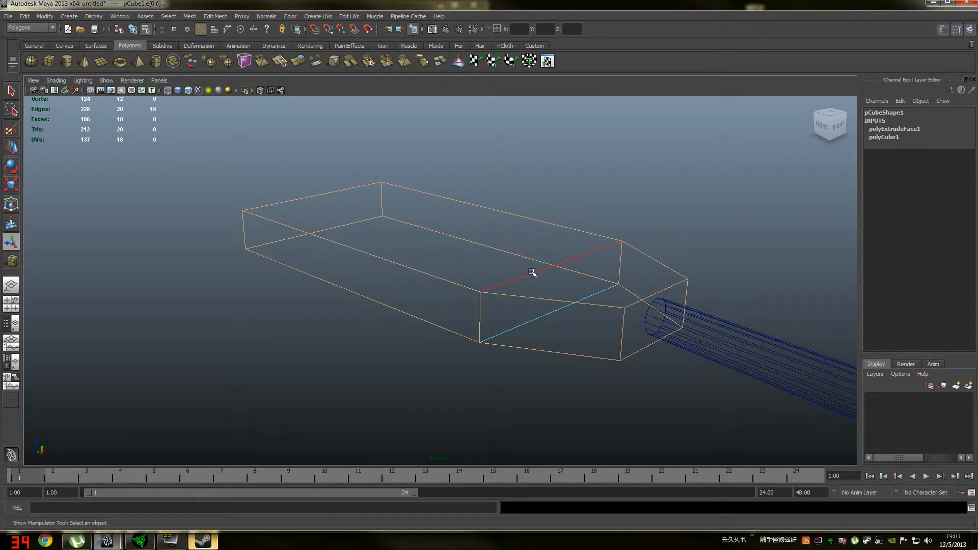
# Step: Bevel the selected slab edges with a width of 0.2 and 2 segments
pyautogui.click(247, 18)
pyautogui.moveTo(215, 17)
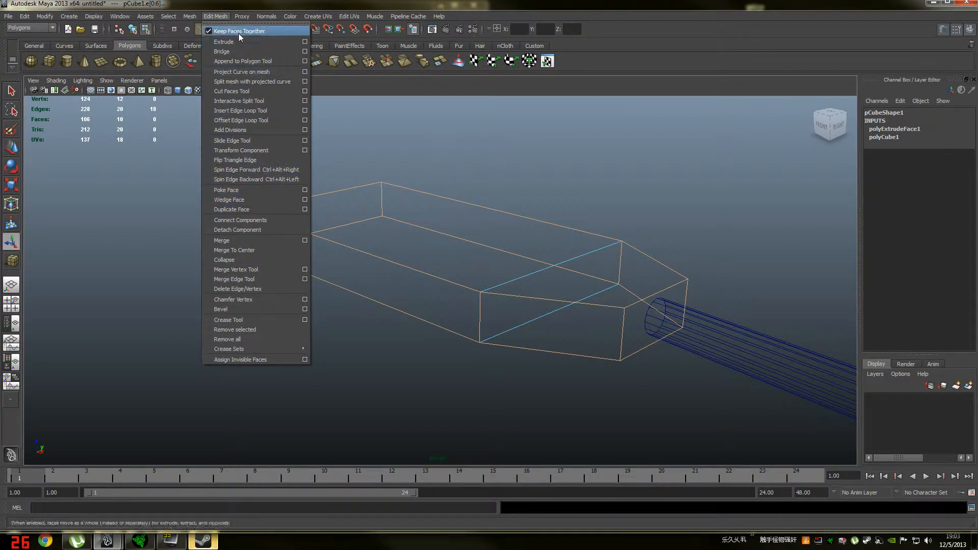
pyautogui.click(304, 309)
pyautogui.click(167, 310)
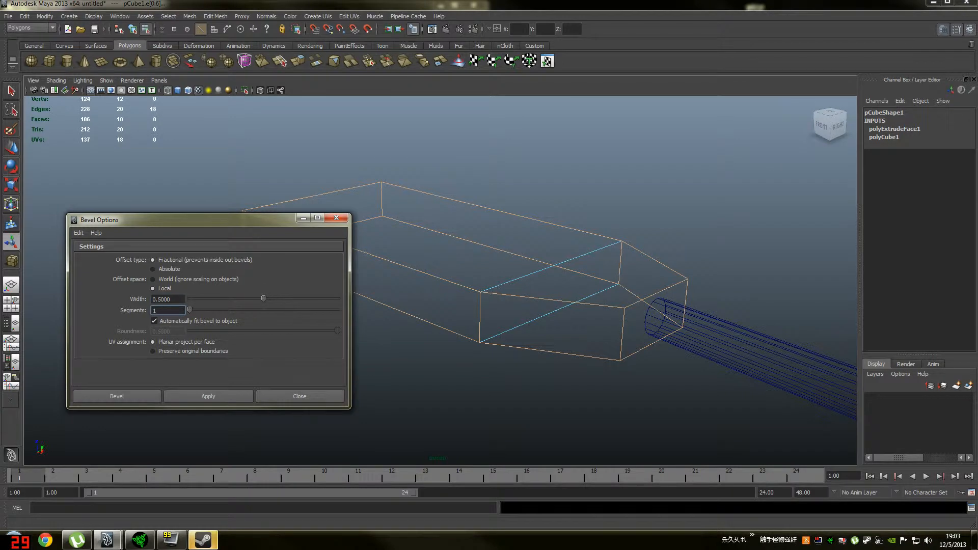
pyautogui.click(160, 299)
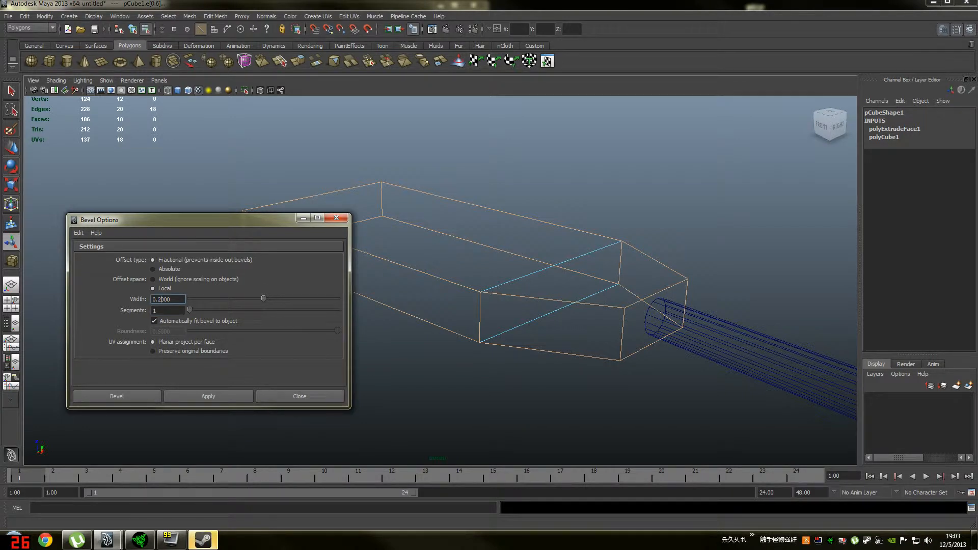
pyautogui.press('Tab')
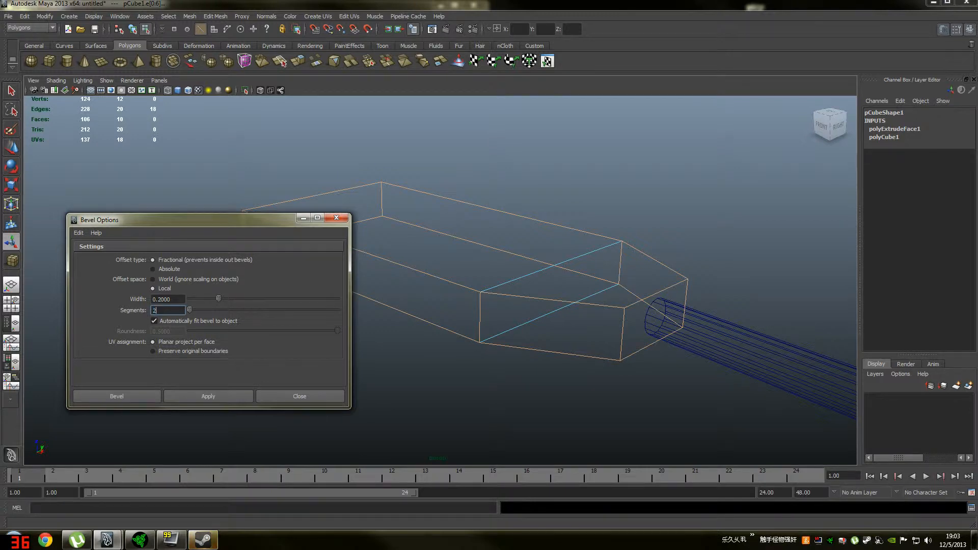
pyautogui.press('Tab')
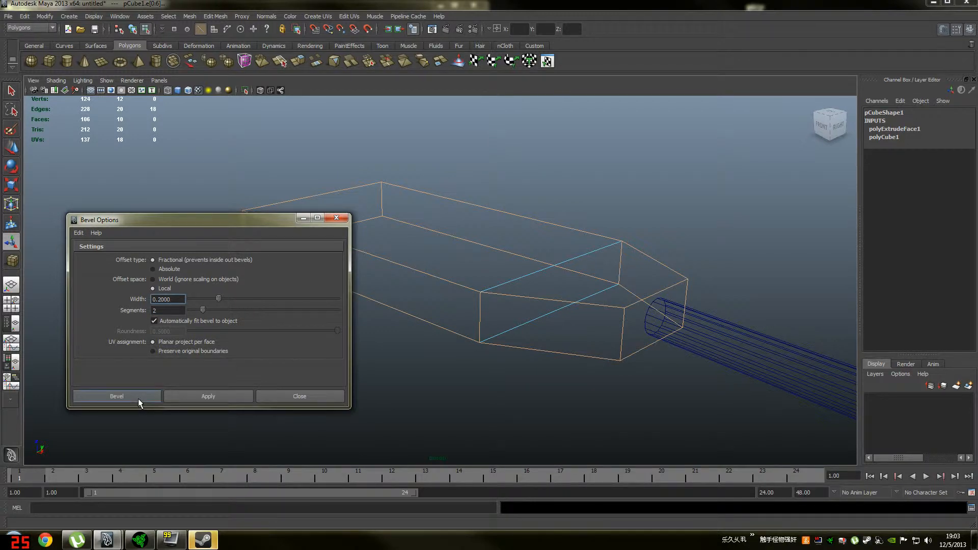
pyautogui.click(117, 396)
# Step: Inspect the slab's beveled edges and corner junctions up close in wireframe and shaded view
pyautogui.moveTo(459, 280)
pyautogui.keyDown('alt'); pyautogui.mouseDown()
pyautogui.moveTo(469, 268)
pyautogui.moveTo(458, 276)
pyautogui.mouseUp(); pyautogui.keyUp('alt')
pyautogui.keyDown('alt'); pyautogui.moveTo(459, 276); pyautogui.dragTo(475, 297, button='right'); pyautogui.keyUp('alt')
pyautogui.keyDown('alt'); pyautogui.moveTo(476, 297); pyautogui.dragTo(480, 256); pyautogui.keyUp('alt')
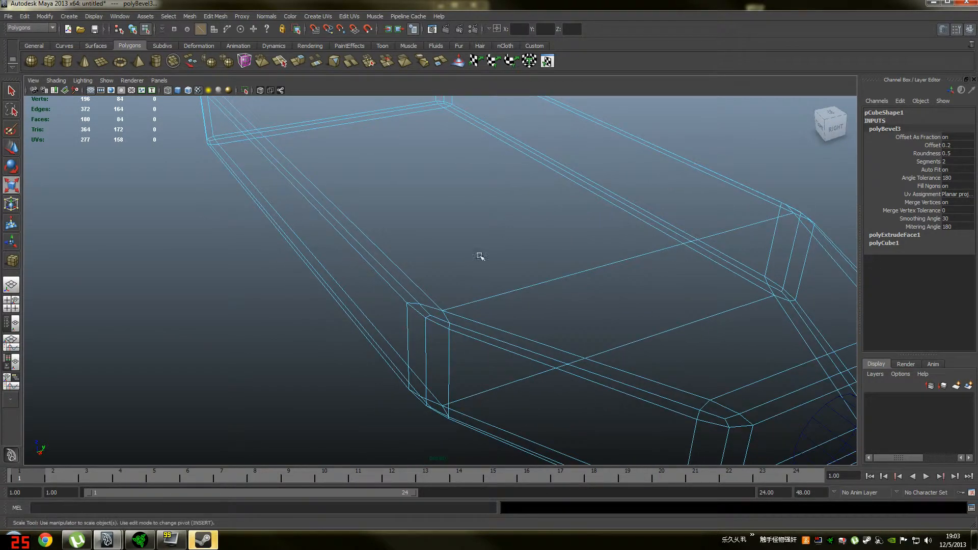
pyautogui.scroll(-3, 443, 305)
pyautogui.scroll(3, 443, 306)
pyautogui.moveTo(452, 291); pyautogui.dragTo(469, 266, button='right')
pyautogui.click(436, 316)
pyautogui.moveTo(436, 314); pyautogui.dragTo(449, 290, button='right')
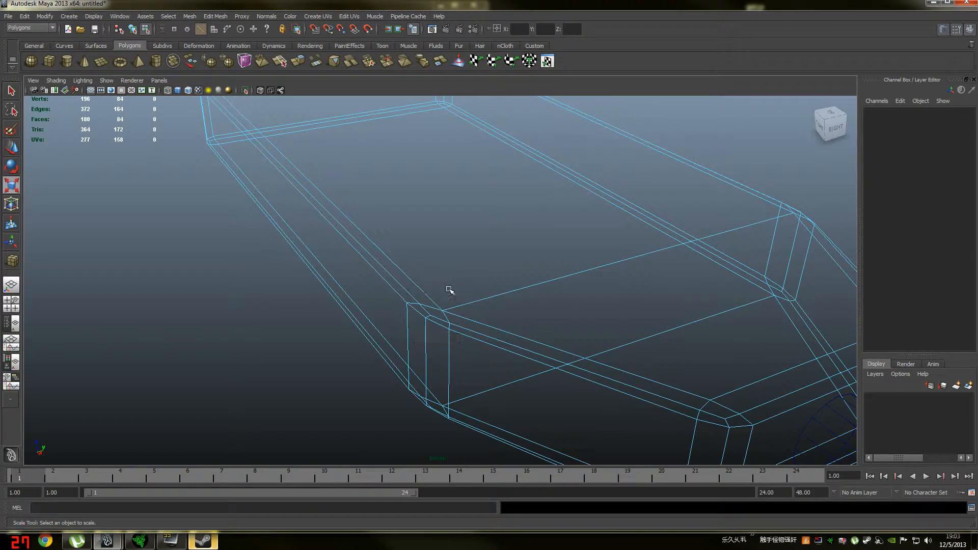
pyautogui.press('5')
pyautogui.click(432, 301)
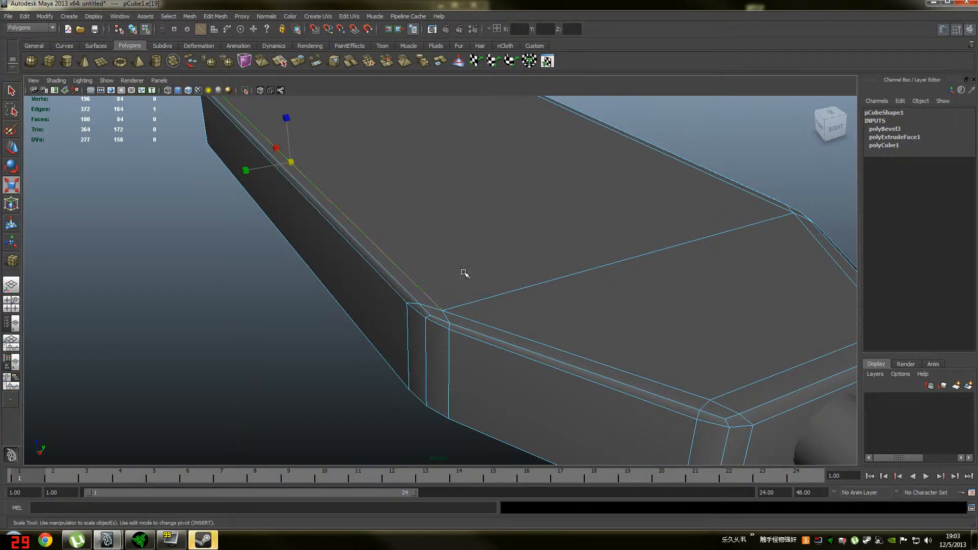
pyautogui.moveTo(465, 274)
pyautogui.keyDown('alt'); pyautogui.mouseDown()
pyautogui.moveTo(498, 264)
pyautogui.moveTo(463, 264)
pyautogui.mouseUp(); pyautogui.keyUp('alt')
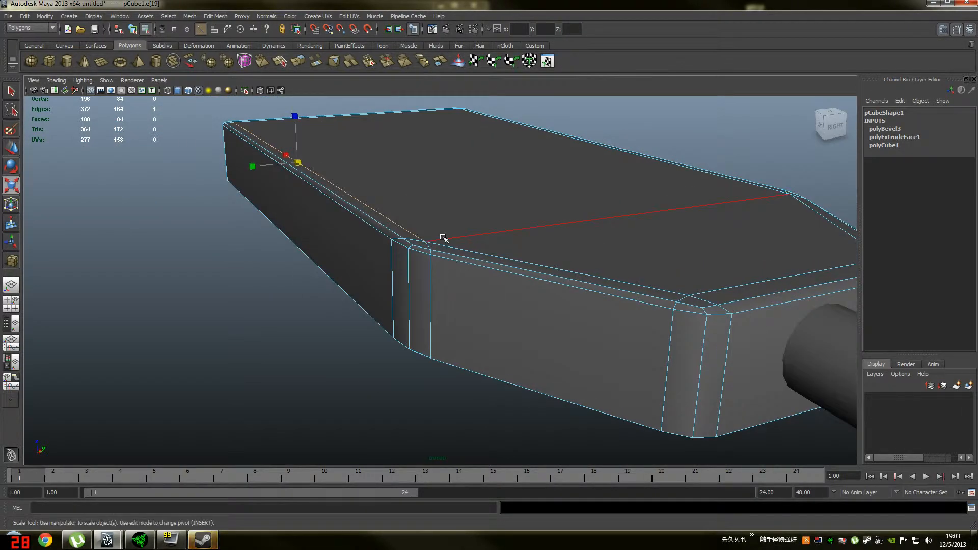
# Step: Select the slab's two underside faces, the long body face and the tapered end face
pyautogui.moveTo(443, 238); pyautogui.dragTo(444, 262, button='right')
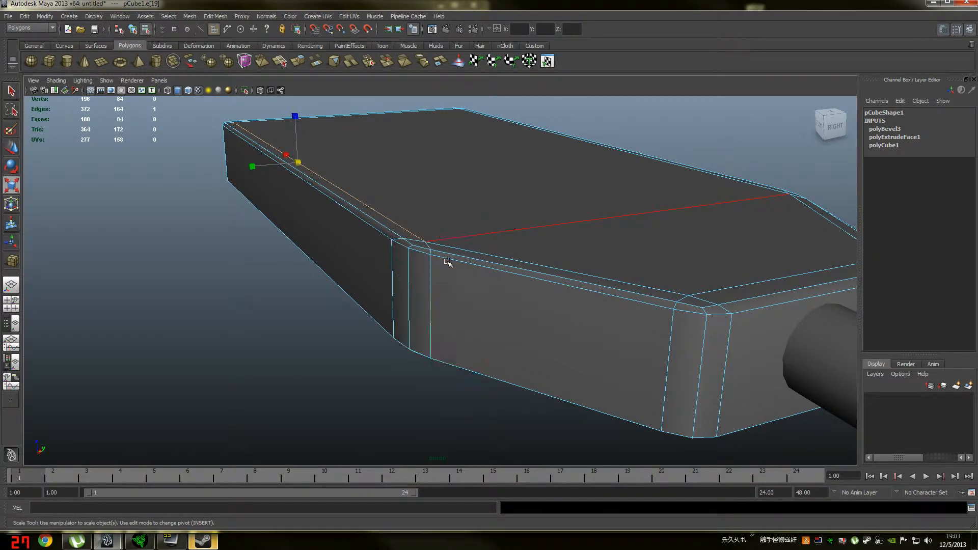
pyautogui.keyDown('alt'); pyautogui.moveTo(443, 262); pyautogui.dragTo(465, 230); pyautogui.keyUp('alt')
pyautogui.click(443, 226)
pyautogui.keyDown('shift'); pyautogui.click(478, 188); pyautogui.keyUp('shift')
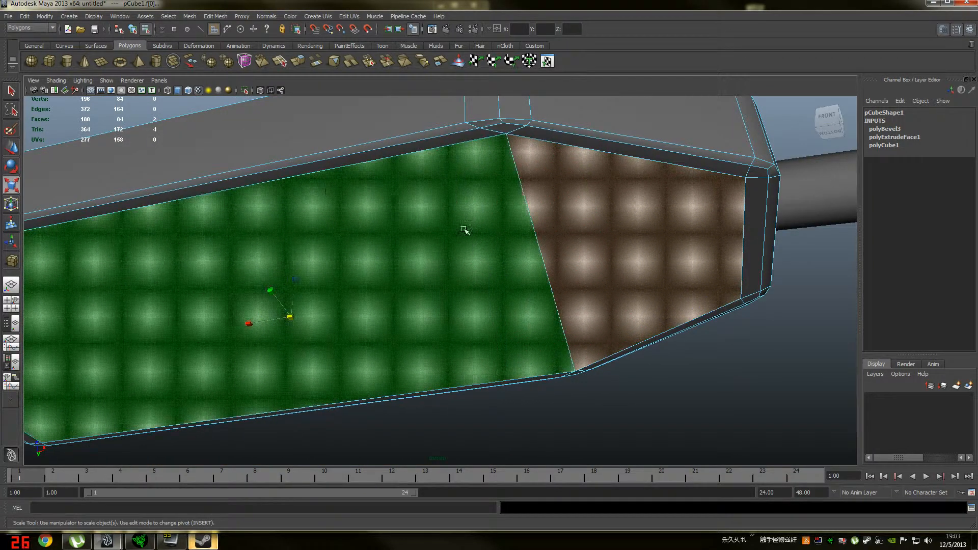
pyautogui.keyDown('shift'); pyautogui.click(384, 161); pyautogui.keyUp('shift')
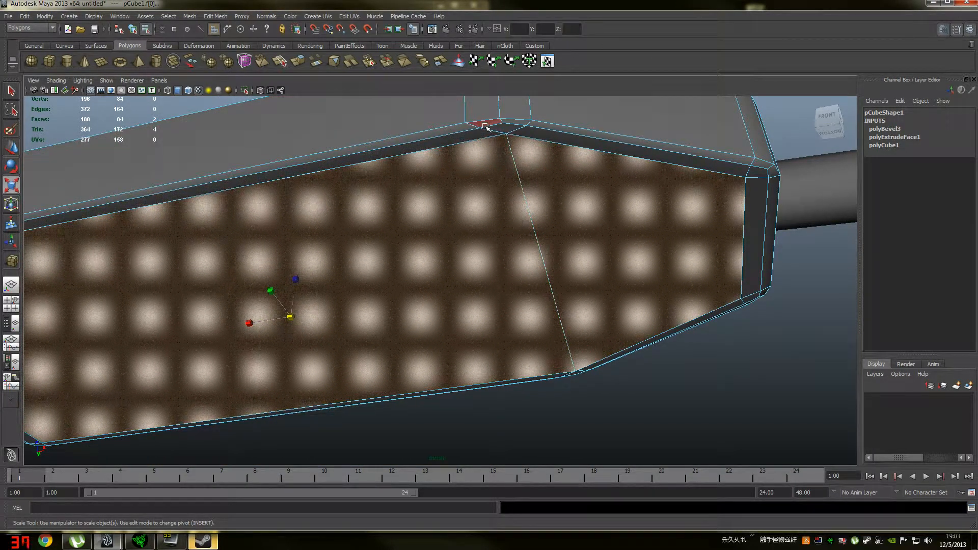
# Step: Try deleting the small bevel corner face where the slab's body meets the taper
pyautogui.keyDown('alt'); pyautogui.moveTo(485, 128); pyautogui.dragTo(471, 254, button='right'); pyautogui.keyUp('alt')
pyautogui.keyDown('alt'); pyautogui.moveTo(467, 204); pyautogui.dragTo(449, 249, button='middle'); pyautogui.keyUp('alt')
pyautogui.keyDown('alt'); pyautogui.moveTo(450, 249); pyautogui.dragTo(484, 257, button='right'); pyautogui.keyUp('alt')
pyautogui.click(546, 358)
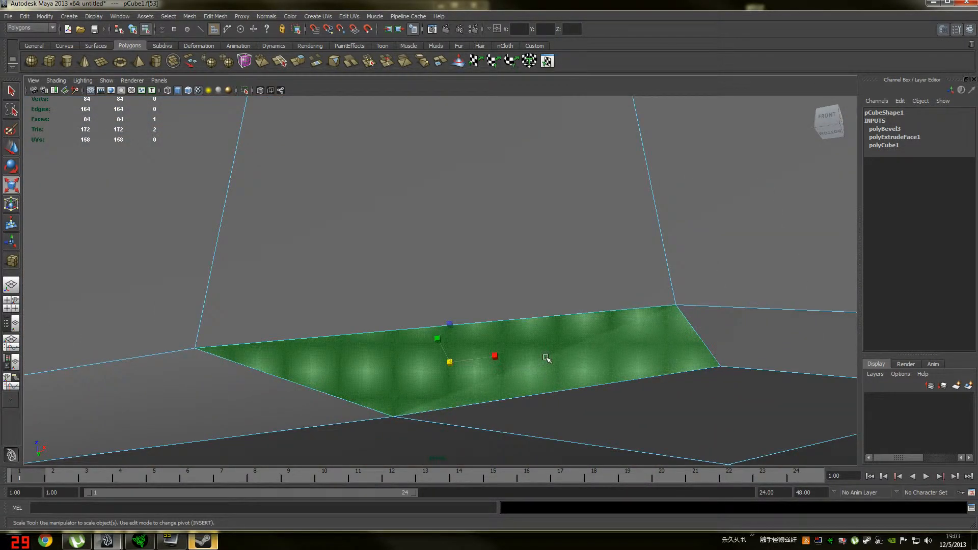
pyautogui.press('Delete')
pyautogui.keyDown('alt'); pyautogui.moveTo(456, 365); pyautogui.dragTo(447, 343); pyautogui.keyUp('alt')
pyautogui.scroll(-3, 443, 354)
pyautogui.scroll(-3, 441, 336)
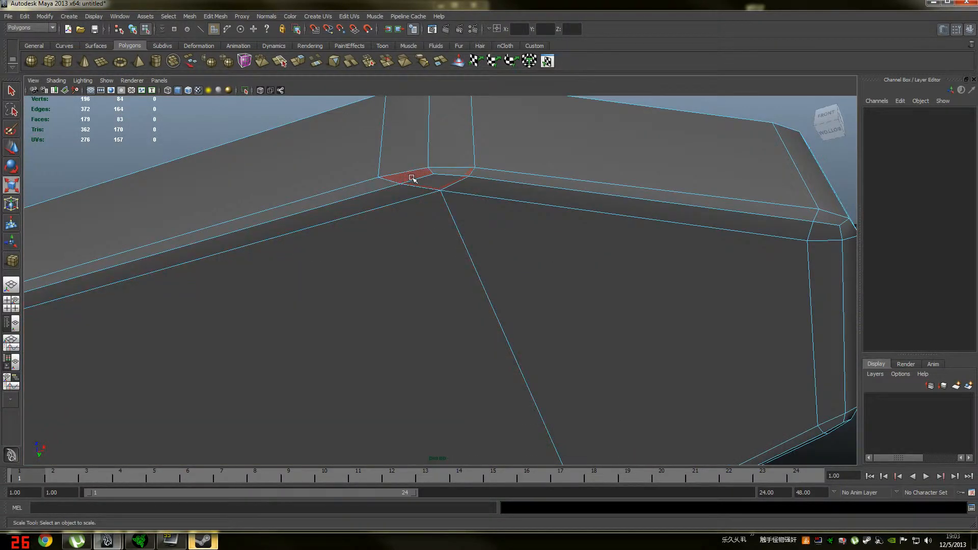
# Step: Undo the corner face deletion and the selection changes back to the long underside face
pyautogui.hotkey('ctrl', 'z')
pyautogui.hotkey('ctrl', 'z')
pyautogui.hotkey('ctrl', 'z')
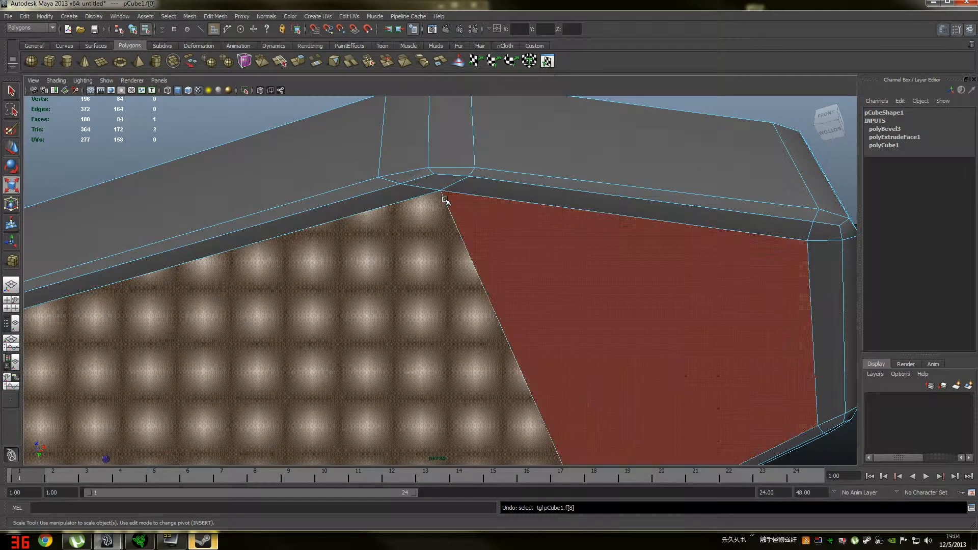
# Step: Add the tapered underside face to the selection and extrude both underside faces together
pyautogui.scroll(-5, 448, 237)
pyautogui.keyDown('alt'); pyautogui.moveTo(465, 251); pyautogui.dragTo(491, 221); pyautogui.keyUp('alt')
pyautogui.keyDown('shift'); pyautogui.click(534, 291); pyautogui.keyUp('shift')
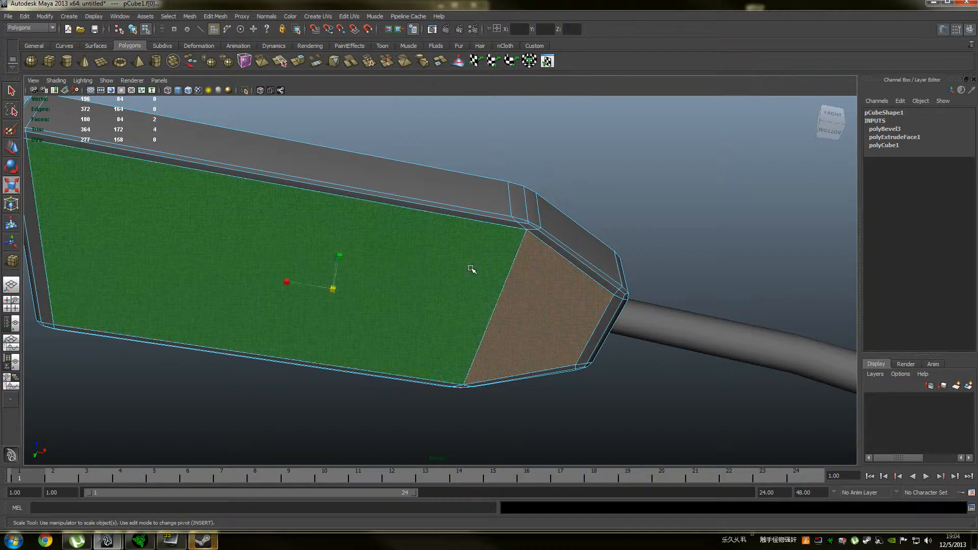
pyautogui.moveTo(469, 269)
pyautogui.keyDown('alt'); pyautogui.mouseDown()
pyautogui.moveTo(448, 277)
pyautogui.moveTo(447, 316)
pyautogui.moveTo(472, 232)
pyautogui.moveTo(451, 264)
pyautogui.mouseUp(); pyautogui.keyUp('alt')
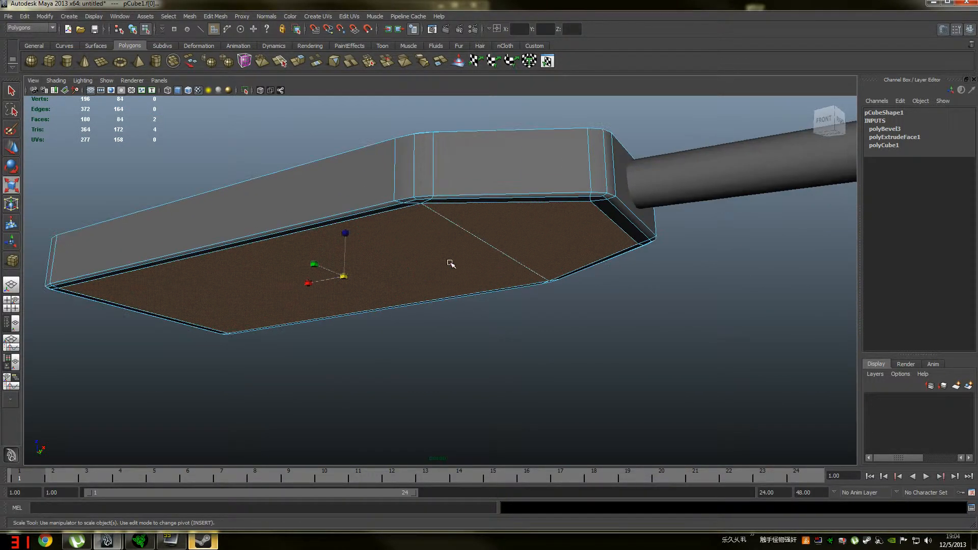
pyautogui.click(216, 16)
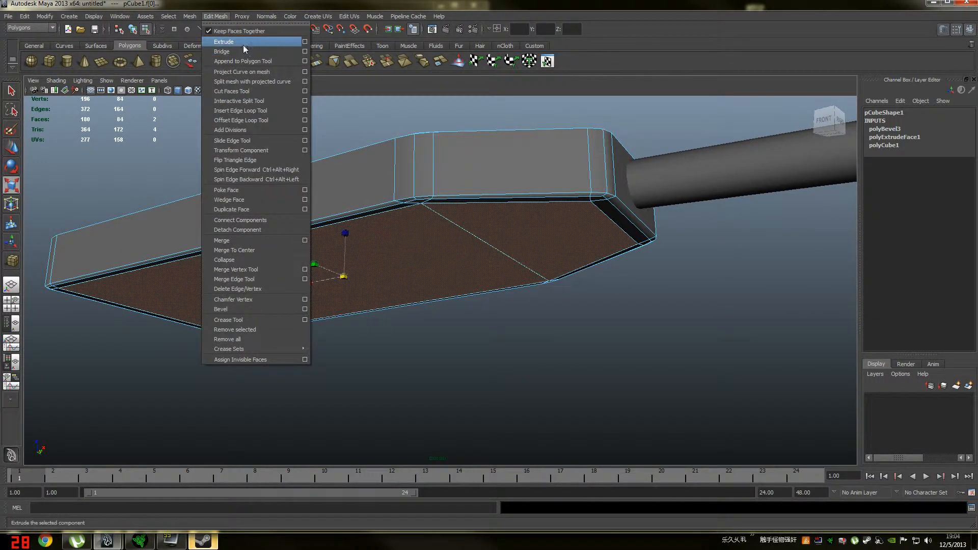
pyautogui.click(276, 41)
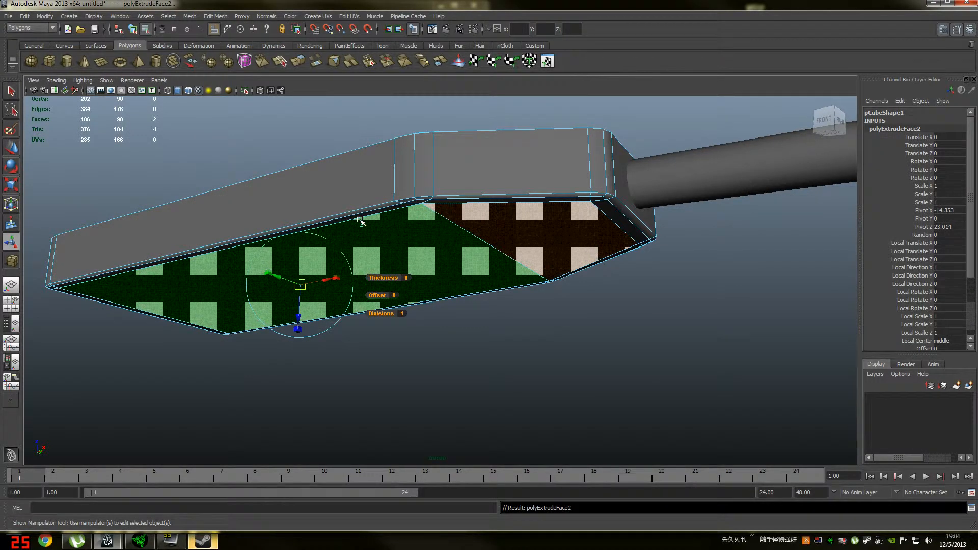
# Step: Scale the extruded underside faces to 0.95 in X and Y and move them slightly up into the slab
pyautogui.keyDown('alt'); pyautogui.moveTo(360, 220); pyautogui.dragTo(342, 300); pyautogui.keyUp('alt')
pyautogui.keyDown('alt'); pyautogui.moveTo(415, 206); pyautogui.dragTo(407, 262); pyautogui.keyUp('alt')
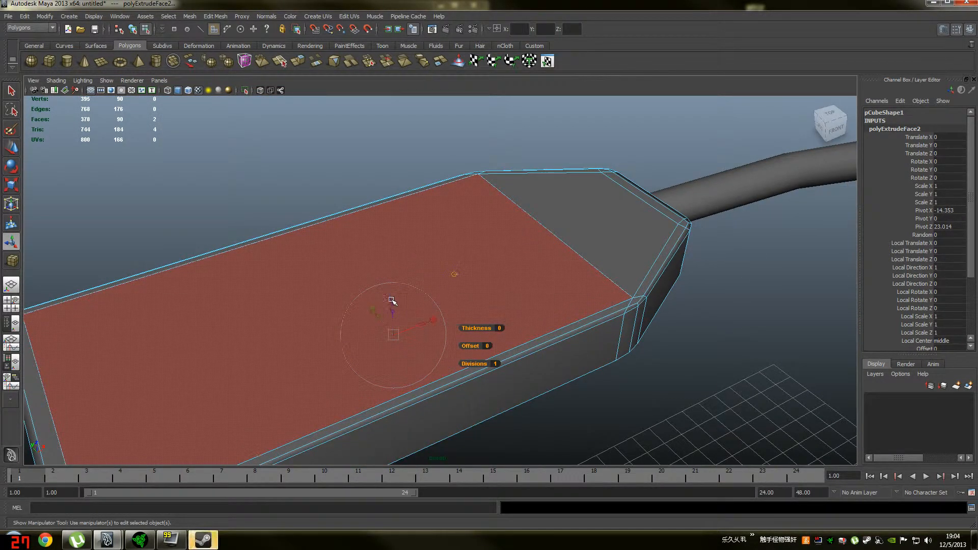
pyautogui.moveTo(391, 300); pyautogui.dragTo(419, 211)
pyautogui.press('w')
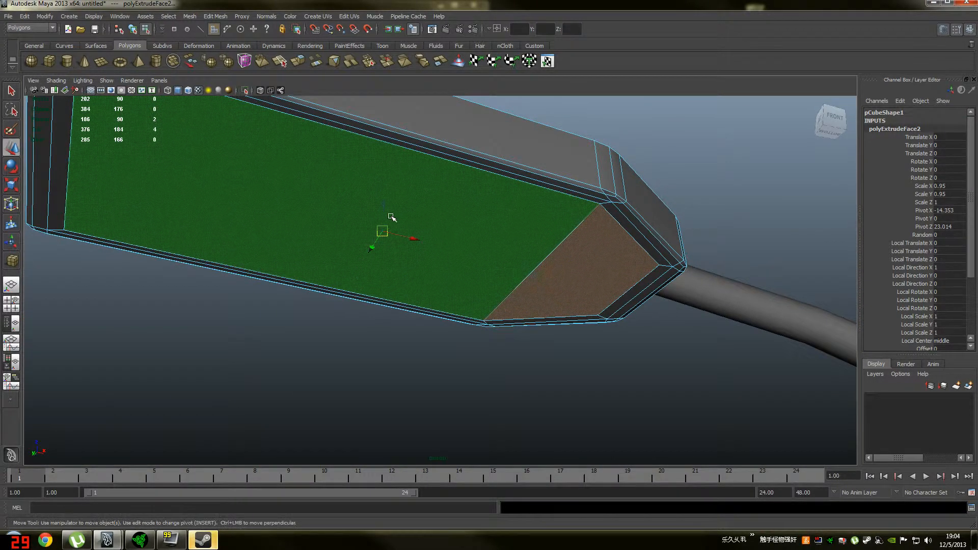
pyautogui.moveTo(384, 208); pyautogui.dragTo(392, 199)
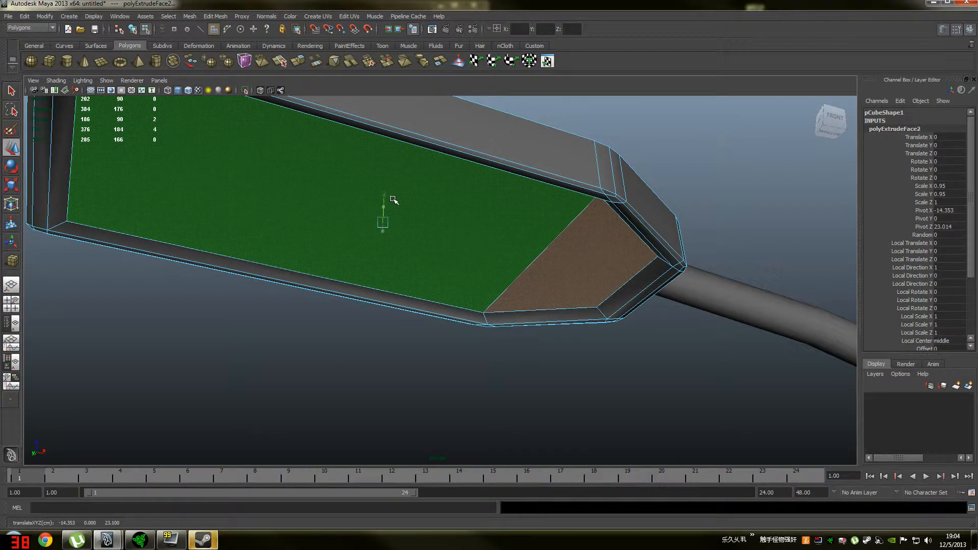
# Step: Reselect both recessed underside faces and assign them a new Blinn material
pyautogui.moveTo(443, 209); pyautogui.dragTo(473, 195, button='right')
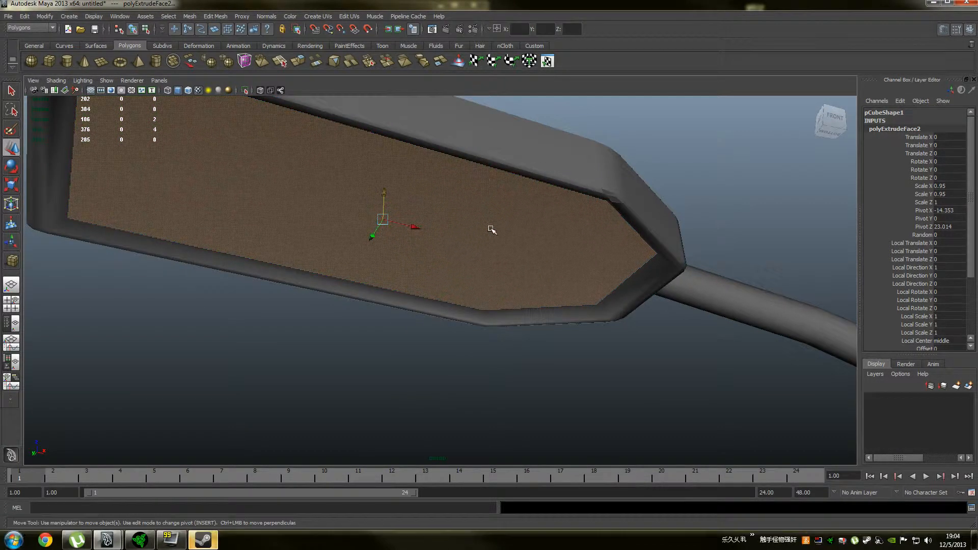
pyautogui.moveTo(473, 232); pyautogui.dragTo(484, 255, button='right')
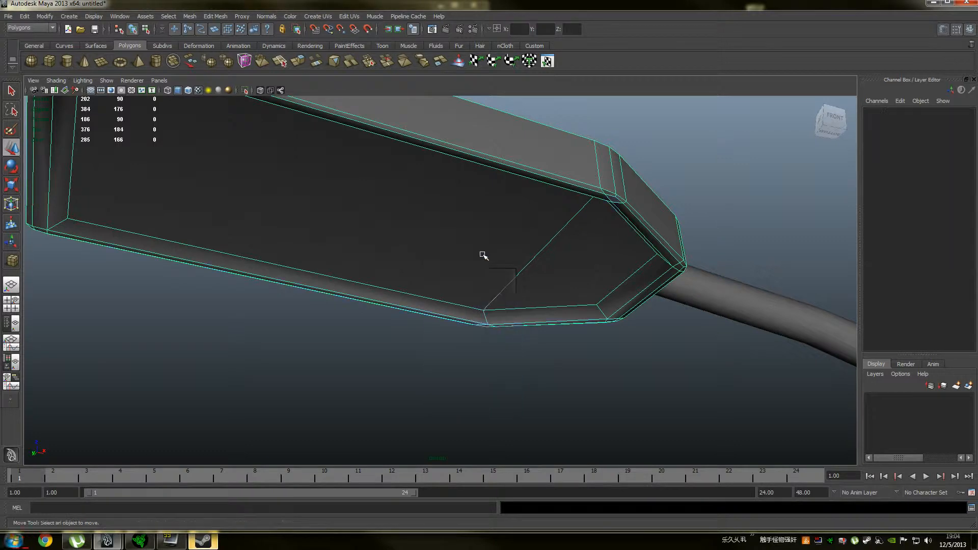
pyautogui.click(486, 252)
pyautogui.keyDown('shift'); pyautogui.click(545, 258); pyautogui.keyUp('shift')
pyautogui.rightClick(268, 175)
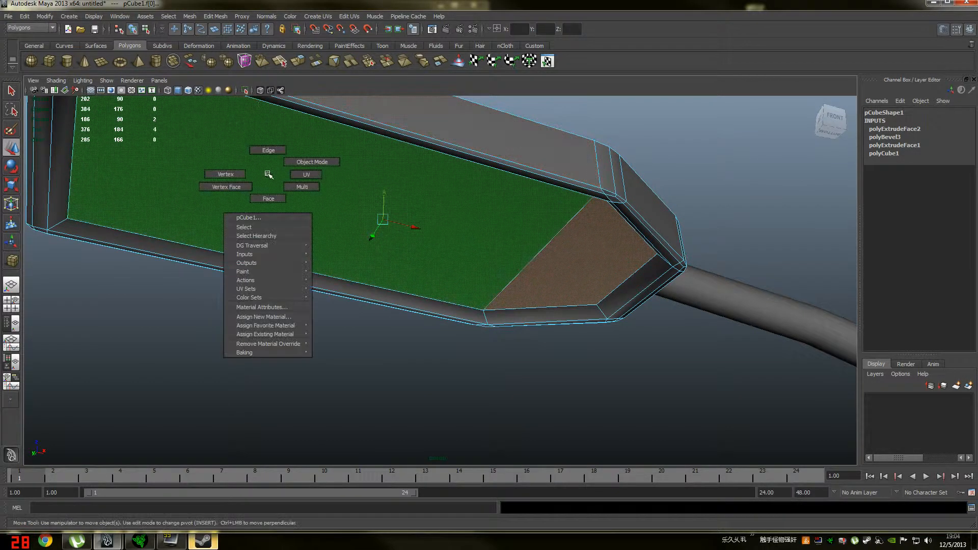
pyautogui.moveTo(268, 174); pyautogui.dragTo(289, 316, button='right')
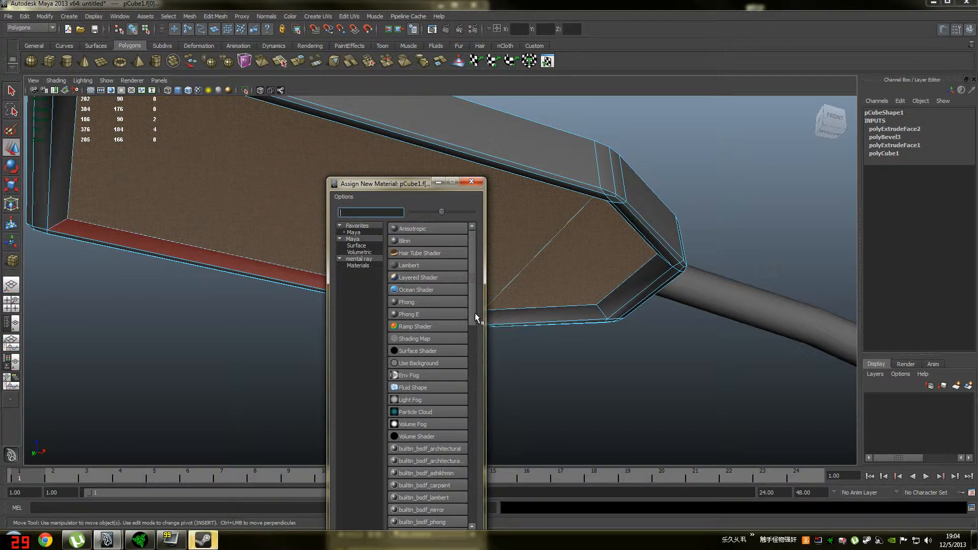
pyautogui.click(407, 239)
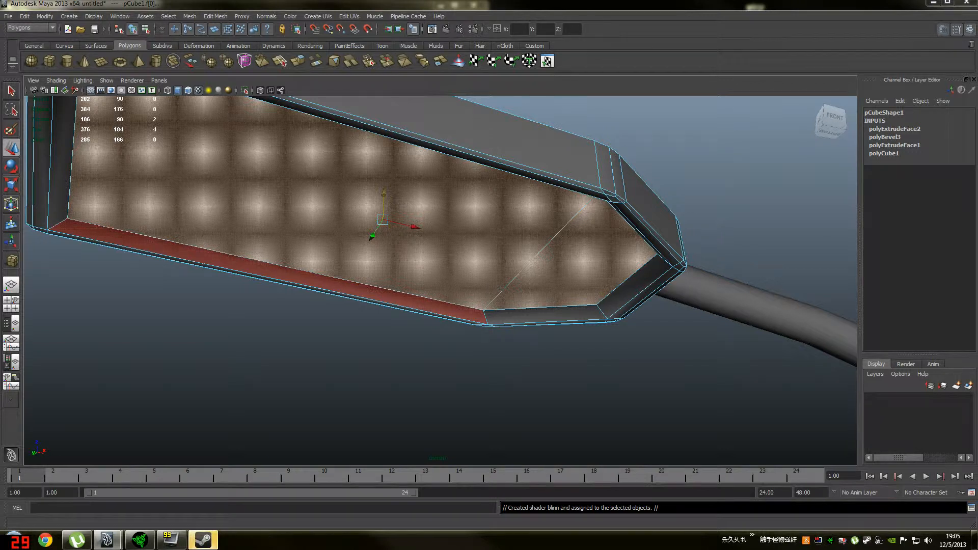
# Step: Return to object mode, clear the selection, and review the slab and arm from several angles
pyautogui.moveTo(544, 250); pyautogui.dragTo(599, 240, button='right')
pyautogui.keyDown('alt'); pyautogui.moveTo(539, 253); pyautogui.dragTo(454, 238); pyautogui.keyUp('alt')
pyautogui.scroll(-5, 566, 327)
pyautogui.click(575, 326)
pyautogui.scroll(-6, 454, 242)
pyautogui.keyDown('alt'); pyautogui.moveTo(468, 319); pyautogui.dragTo(327, 177); pyautogui.keyUp('alt')
pyautogui.scroll(3, 457, 242)
pyautogui.scroll(3, 356, 200)
pyautogui.scroll(3, 327, 177)
pyautogui.keyDown('alt'); pyautogui.moveTo(327, 178); pyautogui.dragTo(448, 301, button='middle'); pyautogui.keyUp('alt')
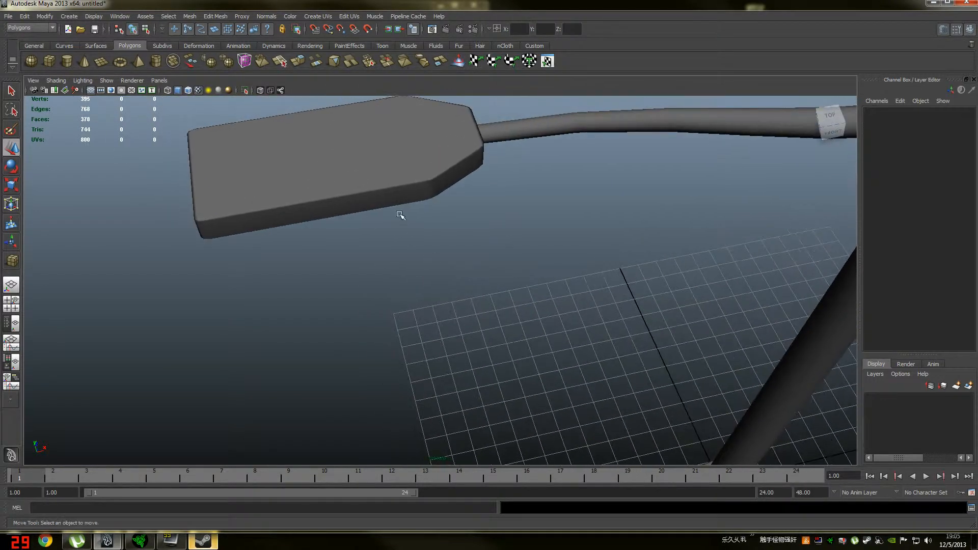
pyautogui.scroll(3, 375, 190)
pyautogui.keyDown('alt'); pyautogui.moveTo(376, 190); pyautogui.dragTo(412, 294, button='middle'); pyautogui.keyUp('alt')
pyautogui.scroll(5, 458, 236)
pyautogui.keyDown('alt'); pyautogui.moveTo(458, 235); pyautogui.dragTo(459, 200, button='middle'); pyautogui.keyUp('alt')
# Step: Select the slab and merge its coincident vertices
pyautogui.click(456, 200)
pyautogui.press('4')
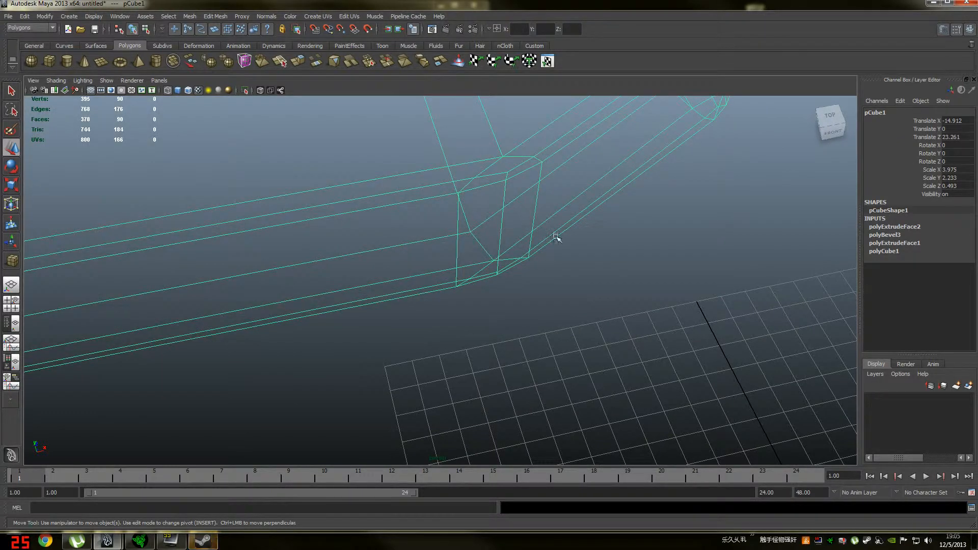
pyautogui.keyDown('alt'); pyautogui.moveTo(555, 237); pyautogui.dragTo(472, 196); pyautogui.keyUp('alt')
pyautogui.keyDown('alt'); pyautogui.moveTo(473, 186); pyautogui.dragTo(460, 285); pyautogui.keyUp('alt')
pyautogui.scroll(5, 445, 203)
pyautogui.scroll(1, 445, 204)
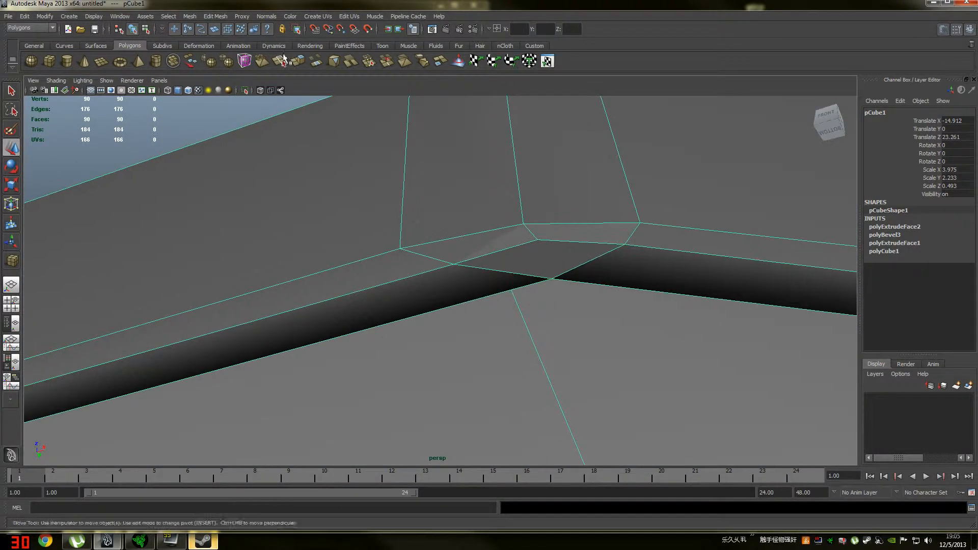
pyautogui.click(213, 16)
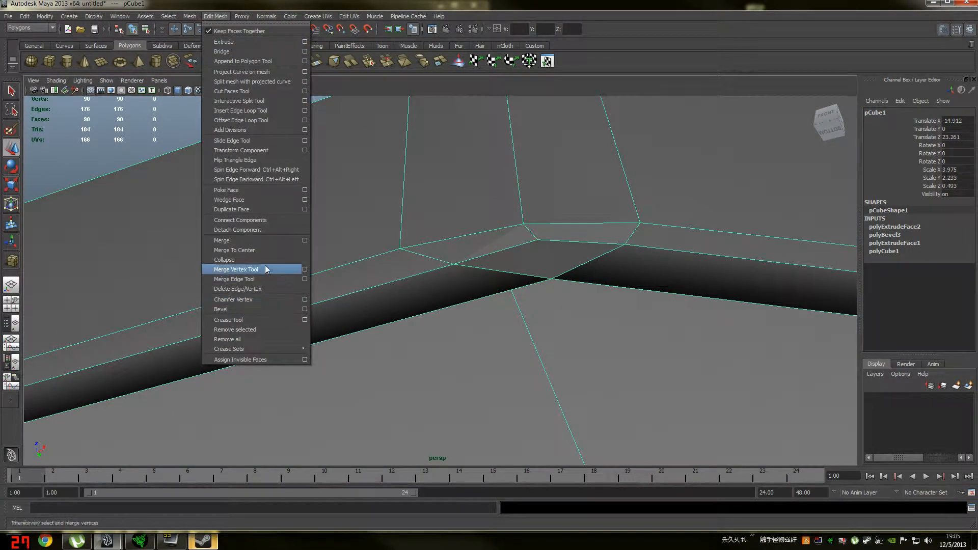
pyautogui.click(270, 242)
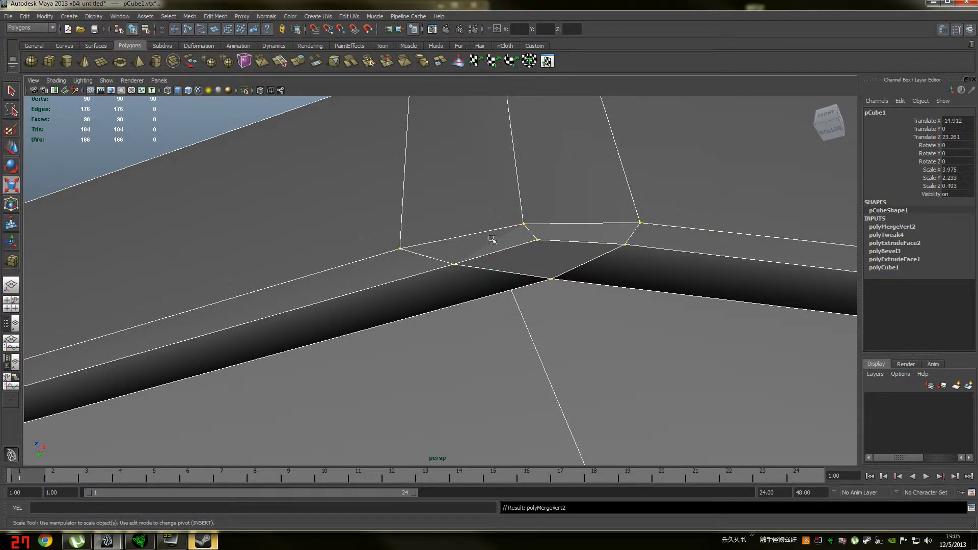
# Step: Delete the extra faces at the slab's bevel corner beside the taper, one from below and one from above
pyautogui.moveTo(488, 230); pyautogui.dragTo(495, 258, button='right')
pyautogui.click(496, 258)
pyautogui.press('Delete')
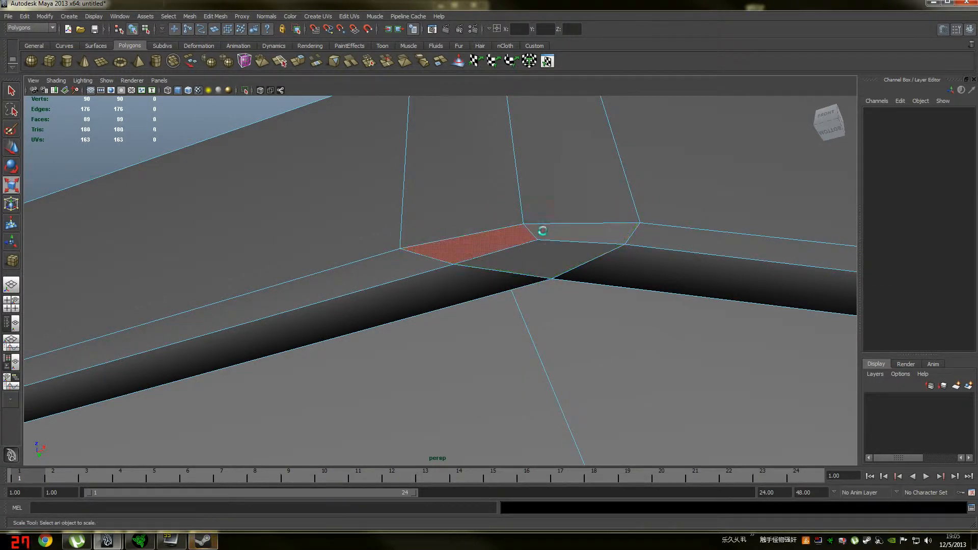
pyautogui.keyDown('alt'); pyautogui.moveTo(507, 109); pyautogui.dragTo(502, 229); pyautogui.keyUp('alt')
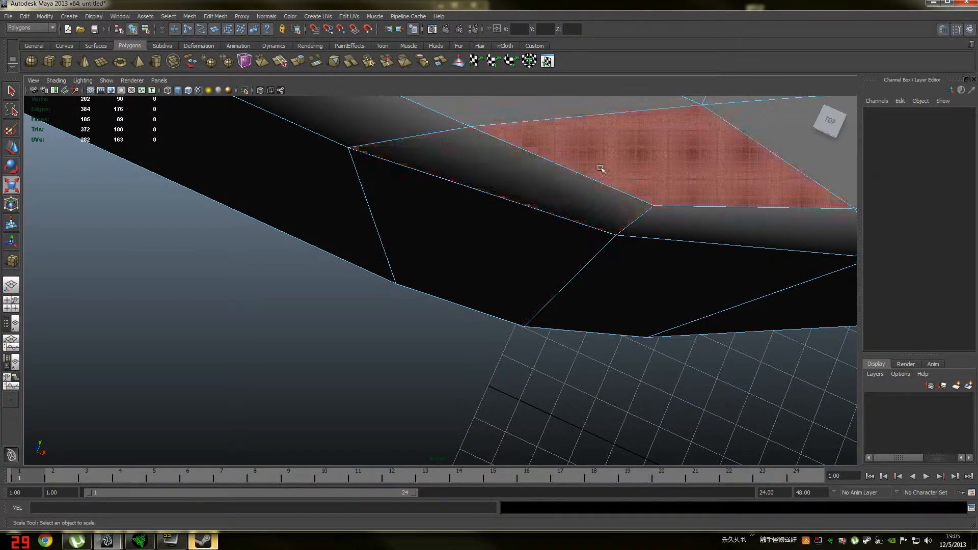
pyautogui.click(504, 175)
pyautogui.press('Delete')
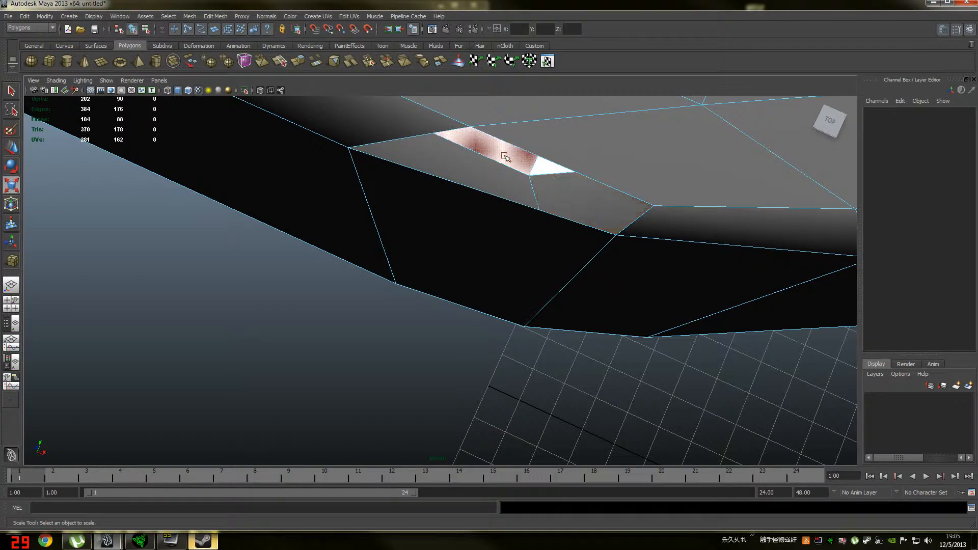
# Step: Undo the last face deletion at the slab's bevel corner beside the taper
pyautogui.hotkey('ctrl', 'z')
pyautogui.keyDown('alt'); pyautogui.moveTo(501, 163); pyautogui.dragTo(460, 367); pyautogui.keyUp('alt')
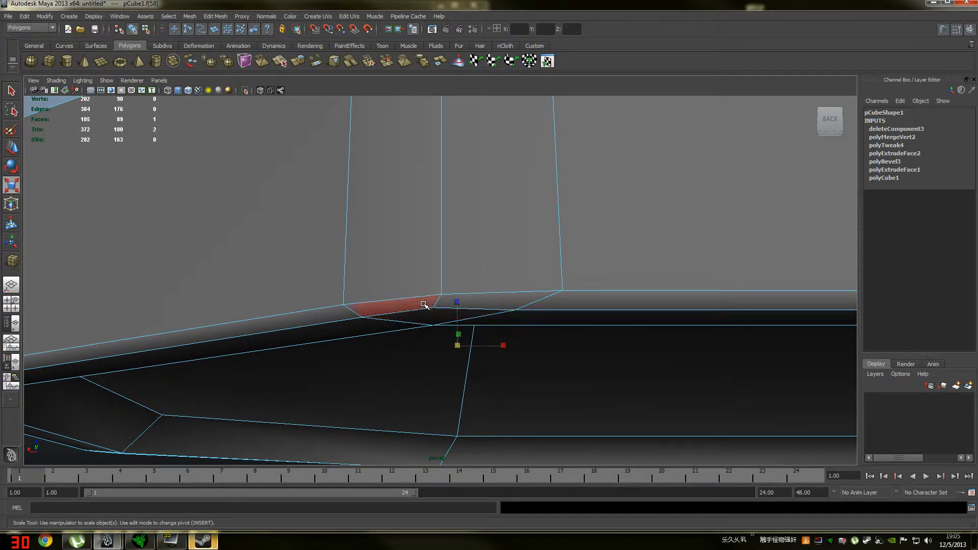
# Step: Try deleting the narrow lower bevel face beside the taper, check the gap up close, and undo the deletion
pyautogui.click(506, 305)
pyautogui.scroll(5, 509, 306)
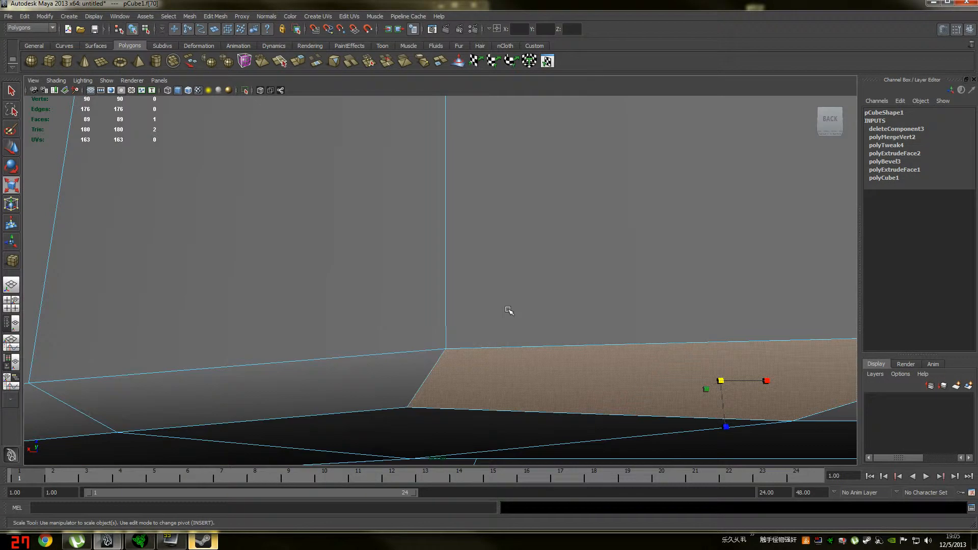
pyautogui.press('Delete')
pyautogui.scroll(-4, 511, 306)
pyautogui.keyDown('alt'); pyautogui.moveTo(516, 307); pyautogui.dragTo(531, 282); pyautogui.keyUp('alt')
pyautogui.scroll(-5, 534, 284)
pyautogui.hotkey('ctrl', 'z')
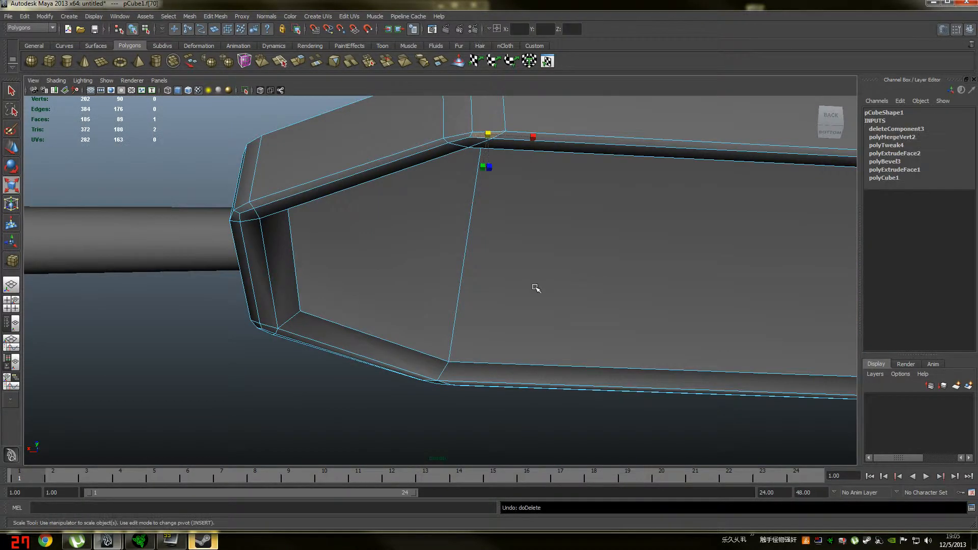
pyautogui.scroll(4, 535, 287)
pyautogui.press('f')
pyautogui.press('Delete')
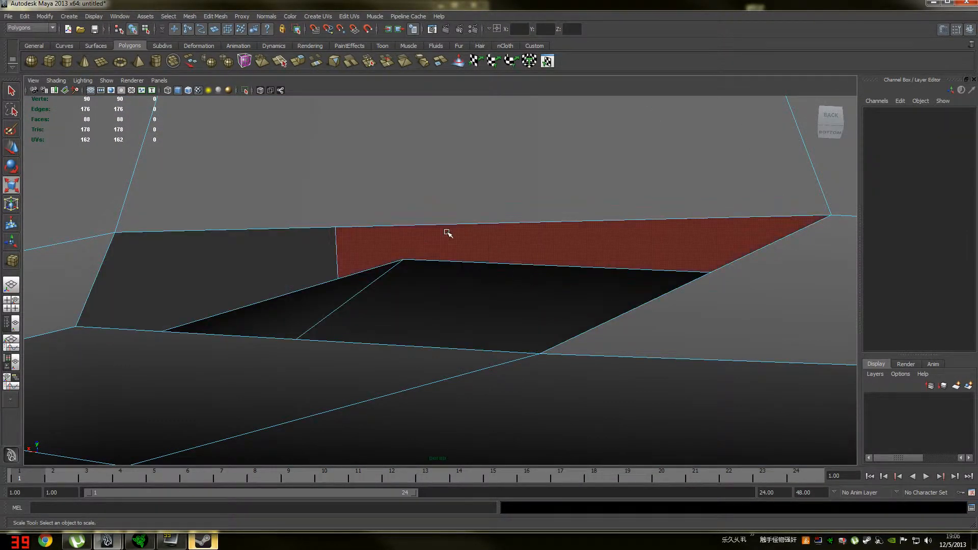
pyautogui.keyDown('alt'); pyautogui.moveTo(445, 231); pyautogui.dragTo(454, 253); pyautogui.keyUp('alt')
pyautogui.hotkey('ctrl', 'z')
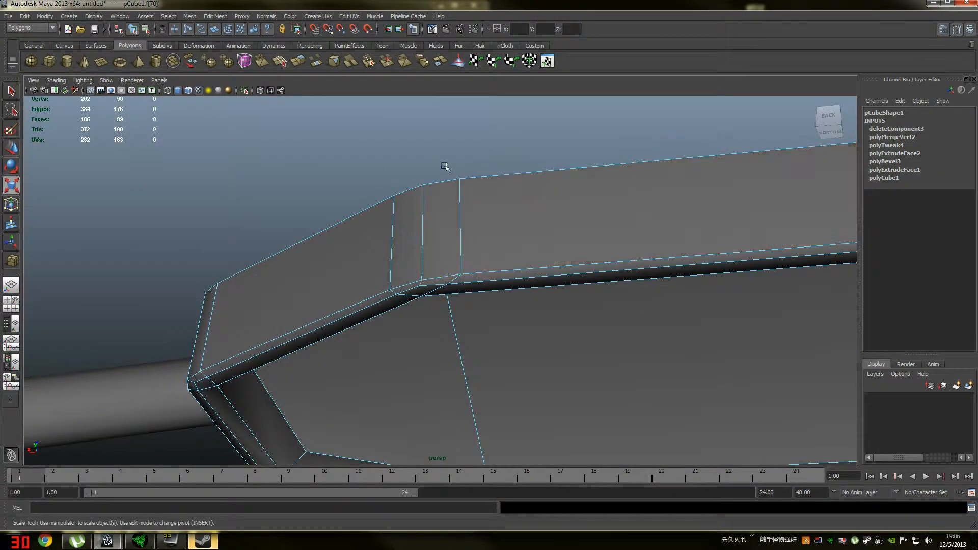
# Step: Clear the selection and examine the slab's beveled corner and recessed underside from several angles
pyautogui.click(447, 164)
pyautogui.keyDown('alt'); pyautogui.moveTo(448, 163); pyautogui.dragTo(455, 263); pyautogui.keyUp('alt')
pyautogui.scroll(3, 436, 259)
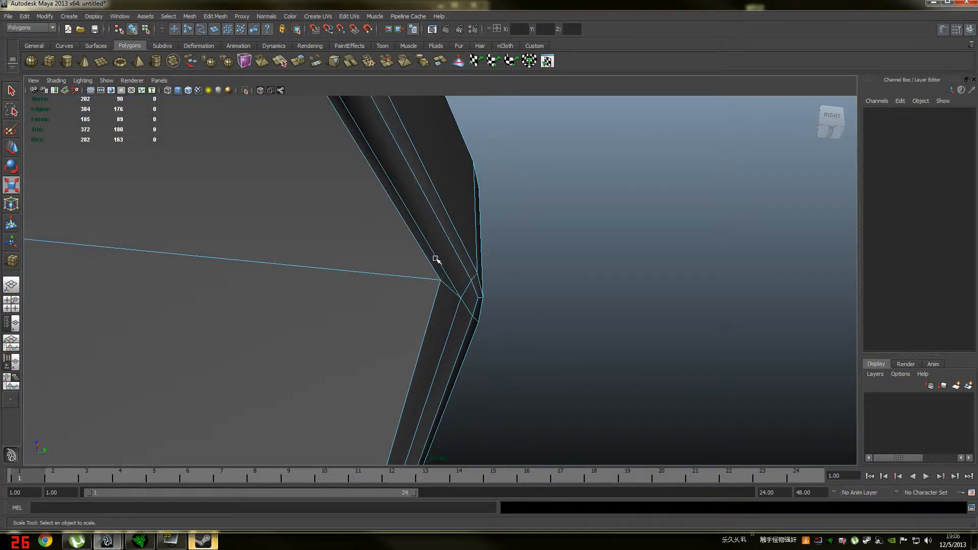
pyautogui.keyDown('alt'); pyautogui.moveTo(357, 208); pyautogui.dragTo(295, 247); pyautogui.keyUp('alt')
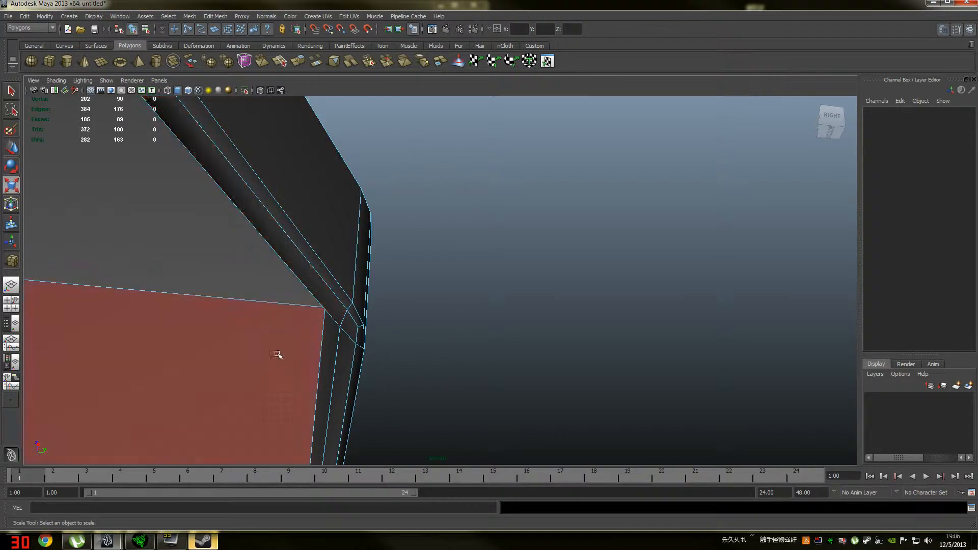
pyautogui.keyDown('alt'); pyautogui.moveTo(219, 220); pyautogui.dragTo(400, 268); pyautogui.keyUp('alt')
pyautogui.keyDown('alt'); pyautogui.moveTo(532, 234); pyautogui.dragTo(389, 291); pyautogui.keyUp('alt')
pyautogui.scroll(-8, 521, 295)
pyautogui.scroll(3, 389, 291)
# Step: Select all of the slab's edges, soften them with Soften Edge, and return to object mode with nothing selected
pyautogui.moveTo(417, 234); pyautogui.dragTo(417, 210, button='right')
pyautogui.moveTo(517, 148); pyautogui.dragTo(284, 339)
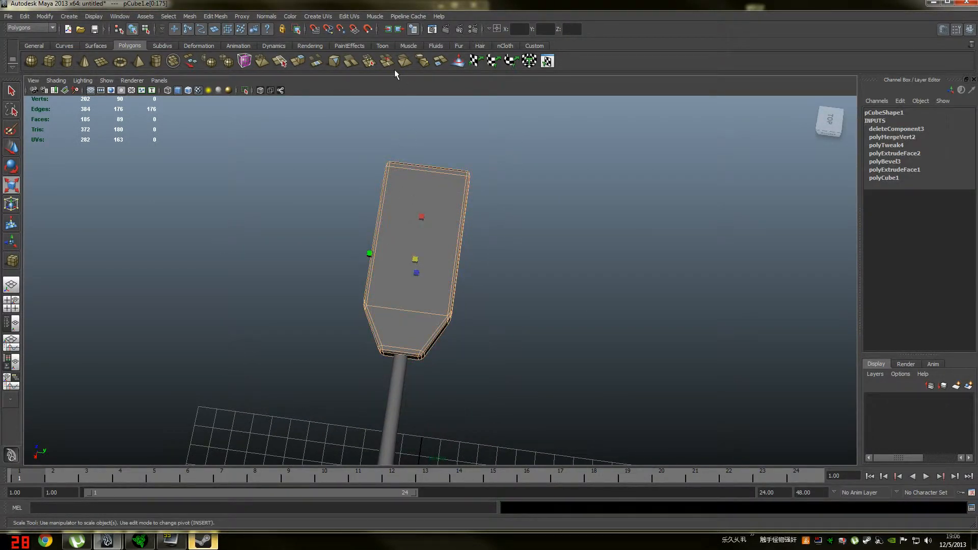
pyautogui.click(278, 18)
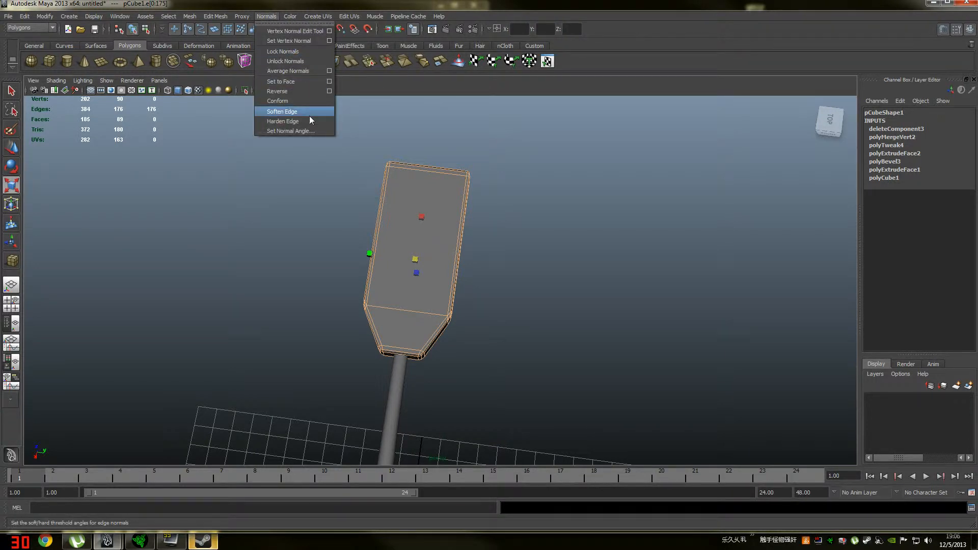
pyautogui.click(310, 115)
pyautogui.moveTo(442, 214); pyautogui.dragTo(489, 209, button='right')
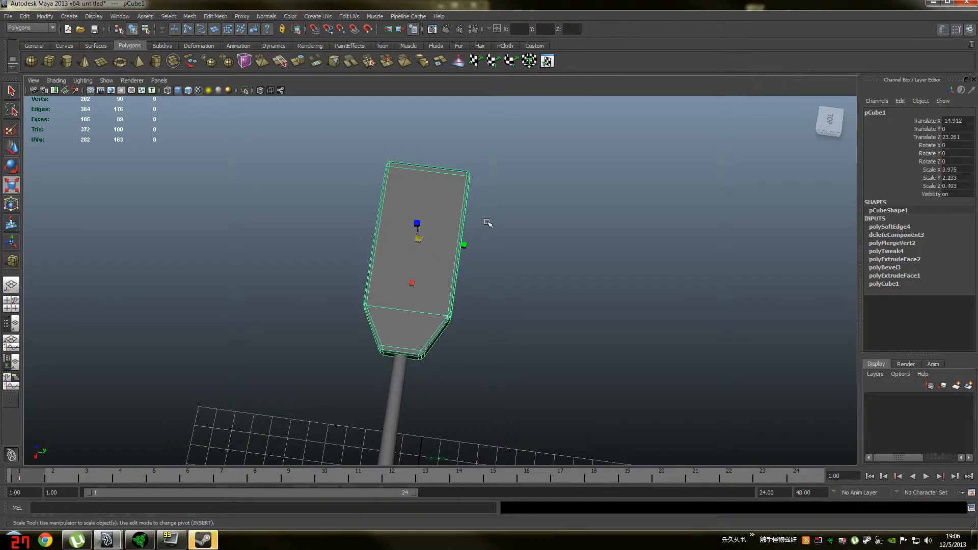
pyautogui.click(485, 230)
pyautogui.keyDown('alt'); pyautogui.moveTo(467, 294); pyautogui.dragTo(459, 268); pyautogui.keyUp('alt')
pyautogui.scroll(5, 439, 319)
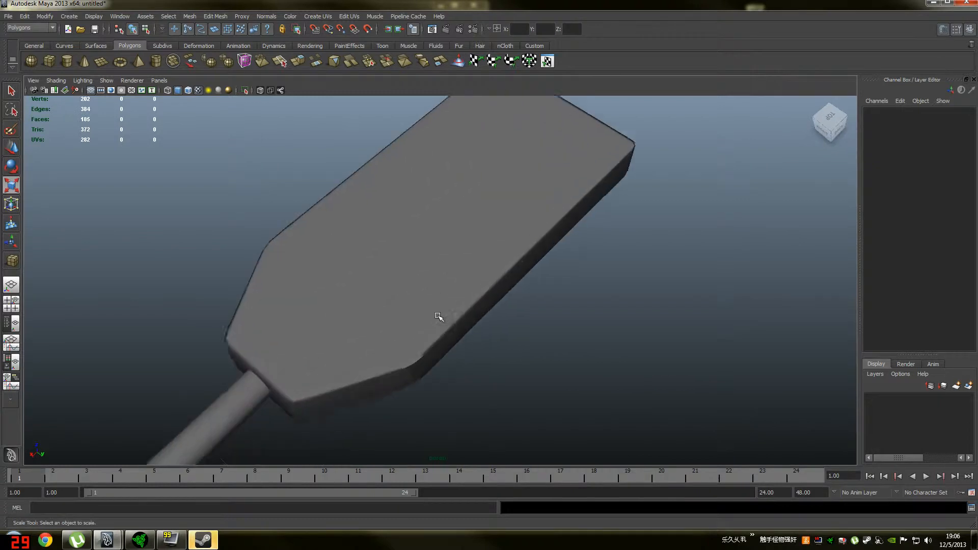
# Step: Delete the small extra face on the slab's upper bevel corner where the taper meets the long side
pyautogui.click(398, 396)
pyautogui.scroll(5, 402, 392)
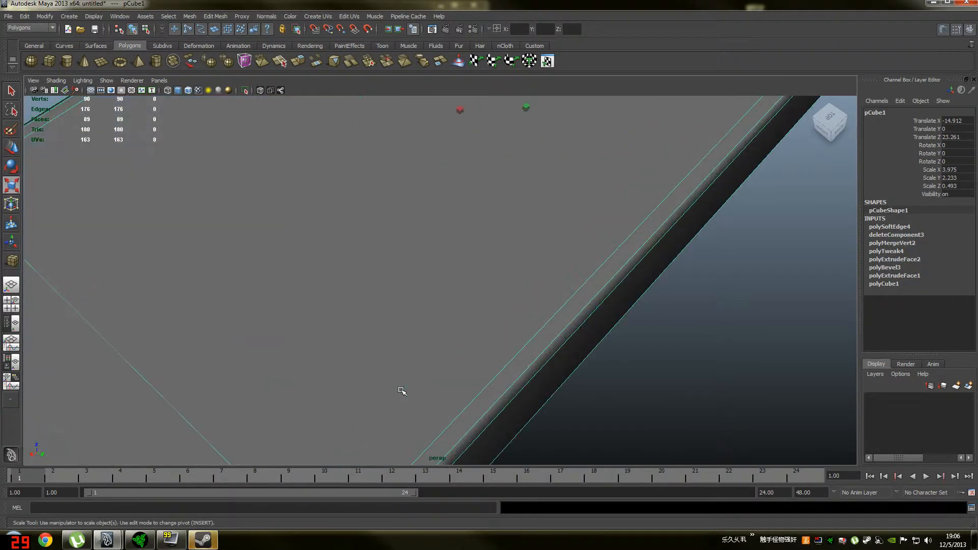
pyautogui.keyDown('alt'); pyautogui.moveTo(402, 393); pyautogui.dragTo(417, 324, button='middle'); pyautogui.keyUp('alt')
pyautogui.moveTo(393, 345); pyautogui.dragTo(394, 371, button='right')
pyautogui.click(394, 370)
pyautogui.press('Delete')
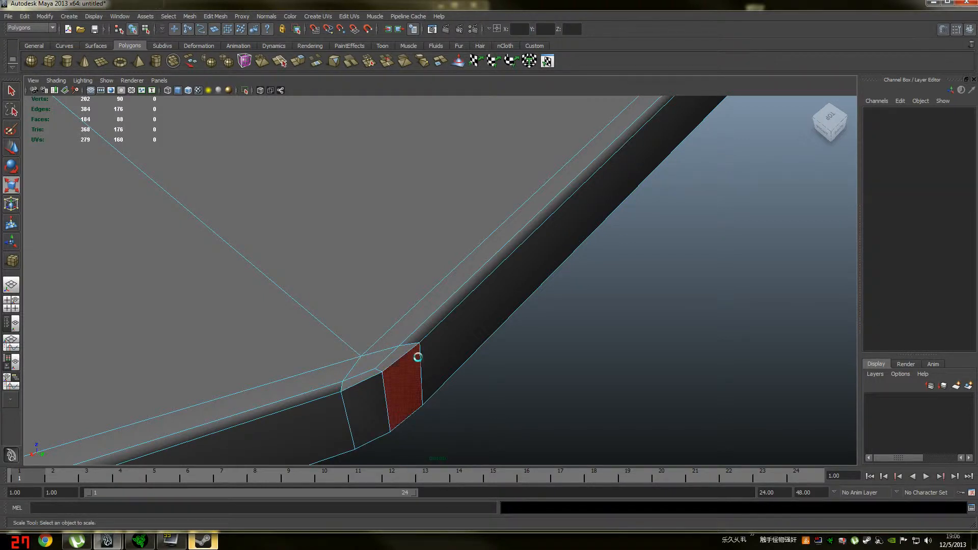
# Step: Return to object mode with the slab selected and merge its coincident vertices
pyautogui.moveTo(457, 260); pyautogui.dragTo(481, 249, button='right')
pyautogui.click(459, 277)
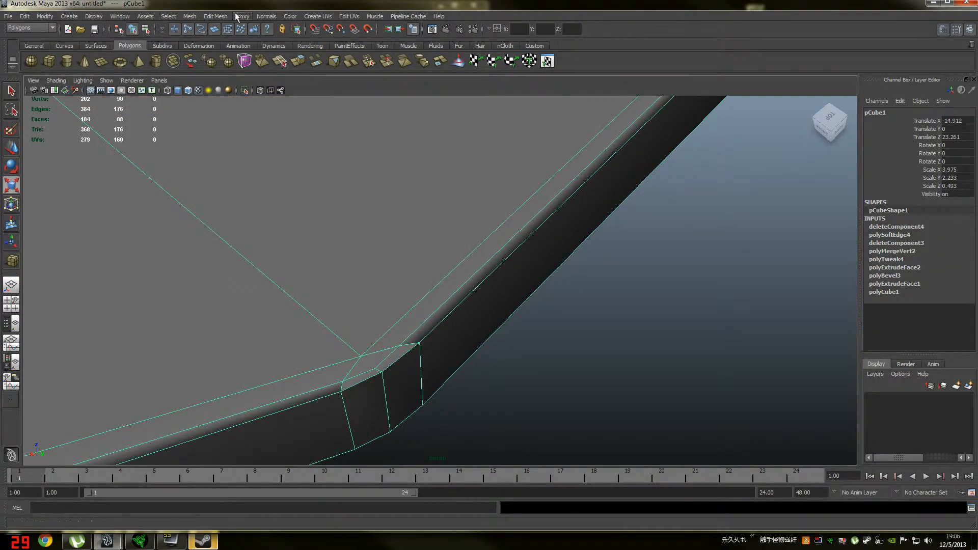
pyautogui.click(215, 16)
pyautogui.click(259, 241)
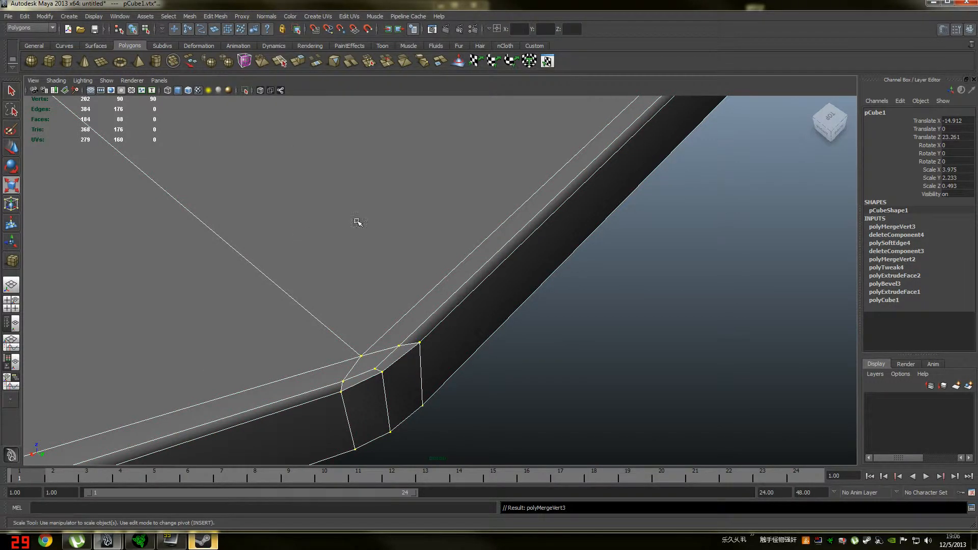
# Step: Soften the slab's edges again after the merge, return to object mode, and clear the selection
pyautogui.click(266, 16)
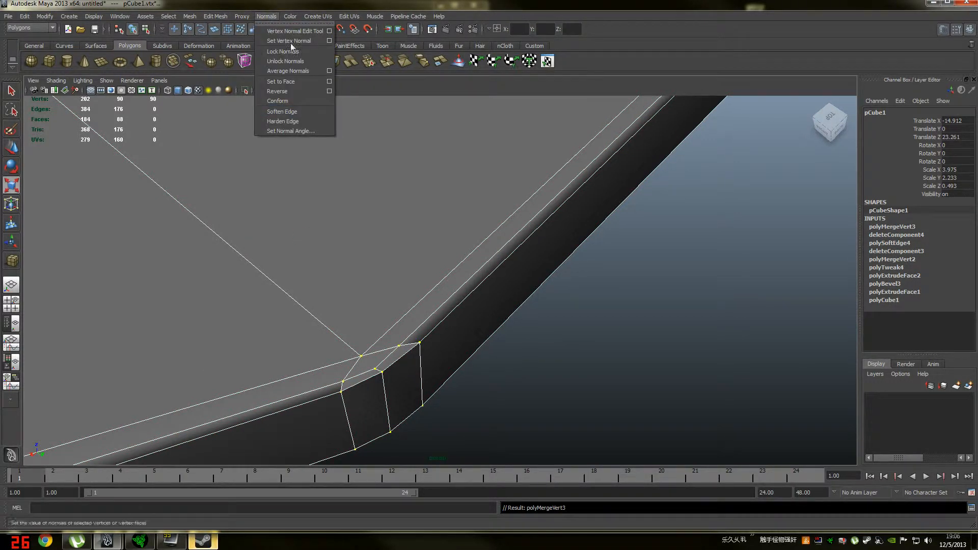
pyautogui.click(293, 110)
pyautogui.moveTo(406, 263); pyautogui.dragTo(443, 256, button='right')
pyautogui.click(626, 354)
pyautogui.keyDown('alt'); pyautogui.moveTo(441, 288); pyautogui.dragTo(583, 239); pyautogui.keyUp('alt')
pyautogui.scroll(-7, 581, 265)
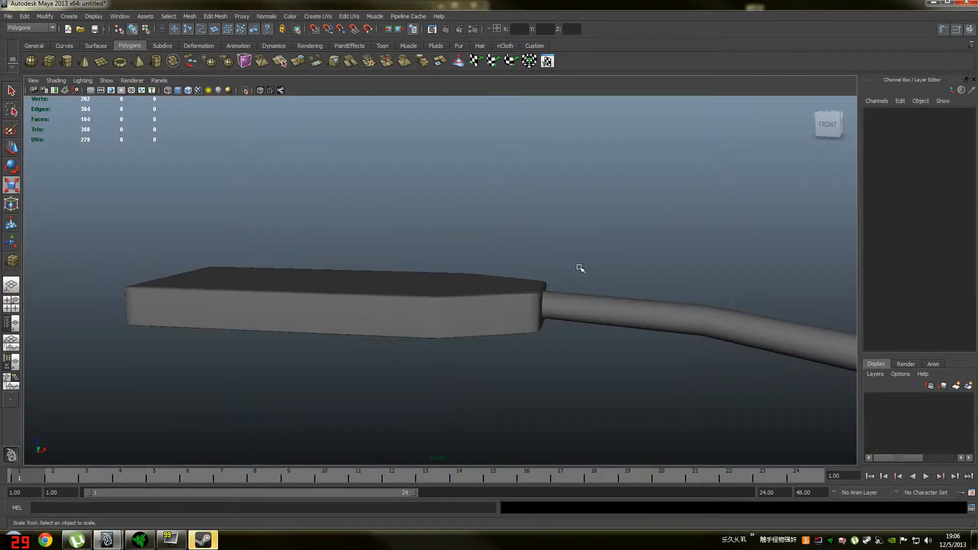
# Step: Render the current frame of the lamp's head, arm, and upper pole from a low angle, keeping the head uncovered by the render window
pyautogui.keyDown('alt'); pyautogui.moveTo(530, 295); pyautogui.dragTo(366, 259); pyautogui.keyUp('alt')
pyautogui.scroll(-5, 384, 269)
pyautogui.keyDown('alt'); pyautogui.moveTo(437, 279); pyautogui.dragTo(337, 224, button='middle'); pyautogui.keyUp('alt')
pyautogui.keyDown('alt'); pyautogui.moveTo(391, 272); pyautogui.dragTo(406, 244); pyautogui.keyUp('alt')
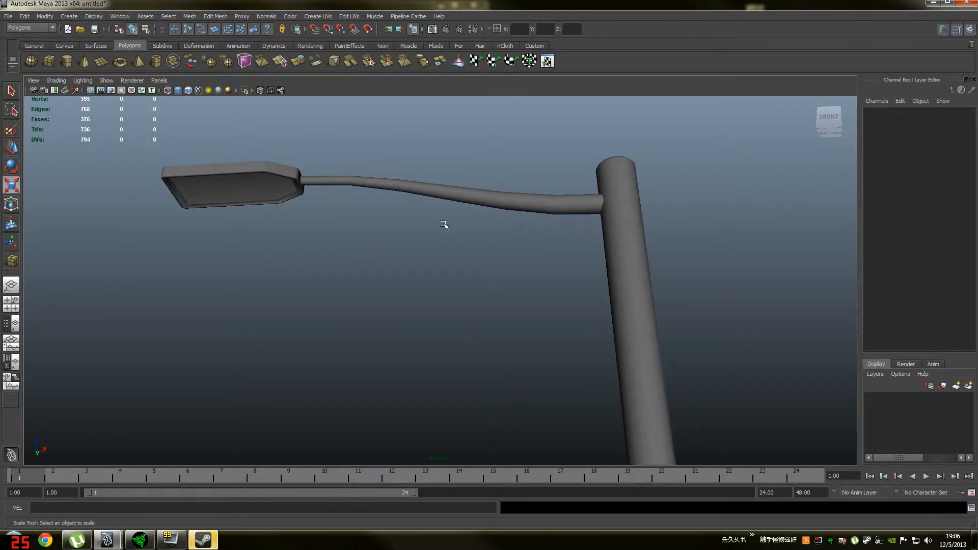
pyautogui.keyDown('alt'); pyautogui.moveTo(444, 225); pyautogui.dragTo(416, 292, button='middle'); pyautogui.keyUp('alt')
pyautogui.scroll(2, 443, 286)
pyautogui.scroll(2, 443, 289)
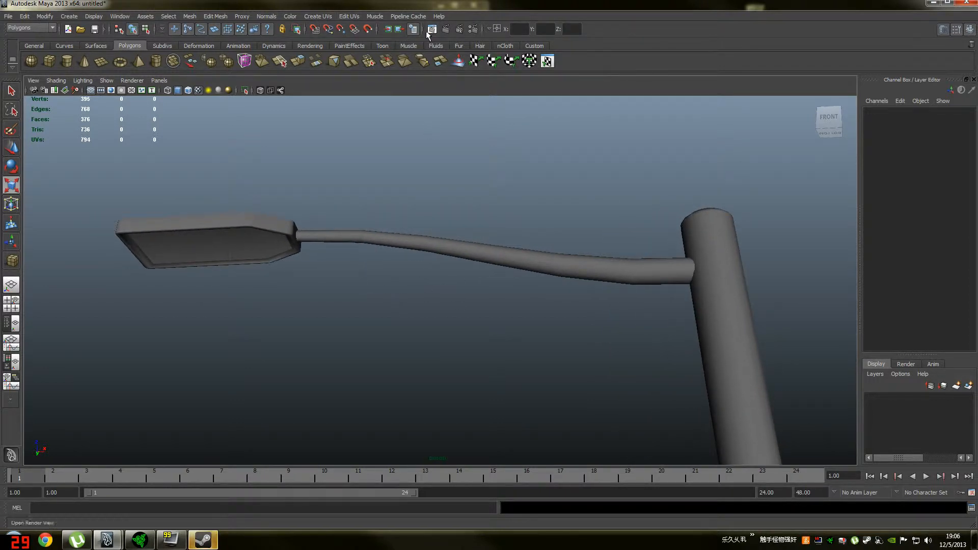
pyautogui.click(440, 31)
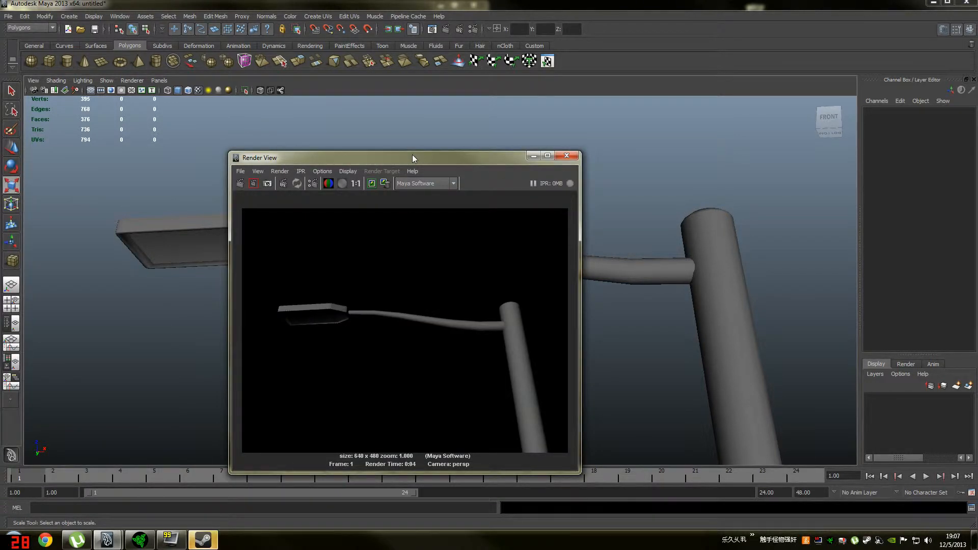
pyautogui.moveTo(413, 158); pyautogui.dragTo(526, 122)
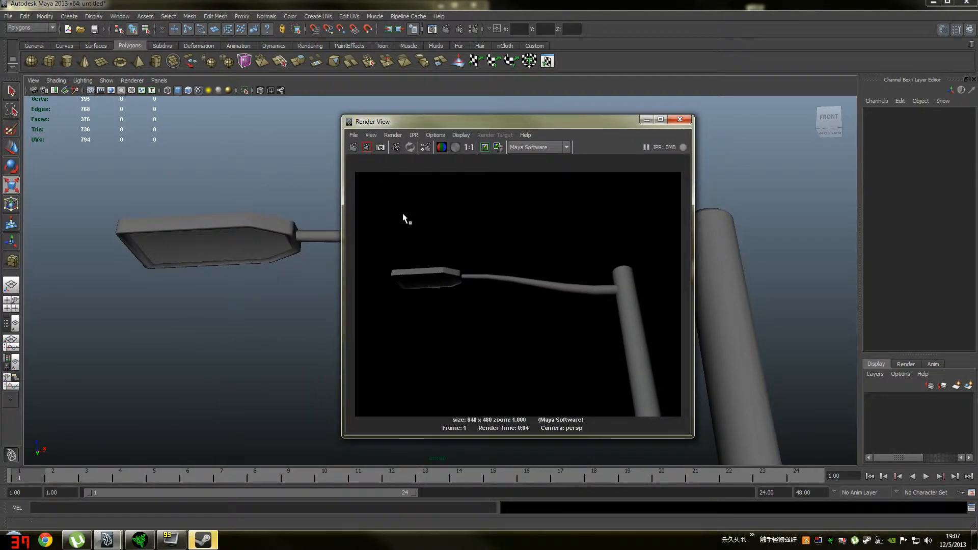
# Step: Select the slab head, then maximize the render window and switch the renderer to mental ray
pyautogui.click(260, 243)
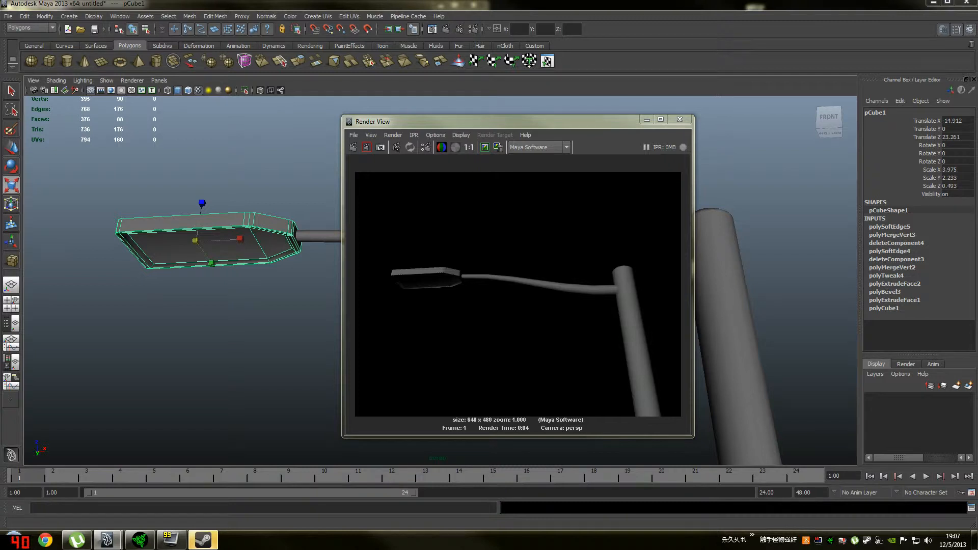
pyautogui.doubleClick(481, 120)
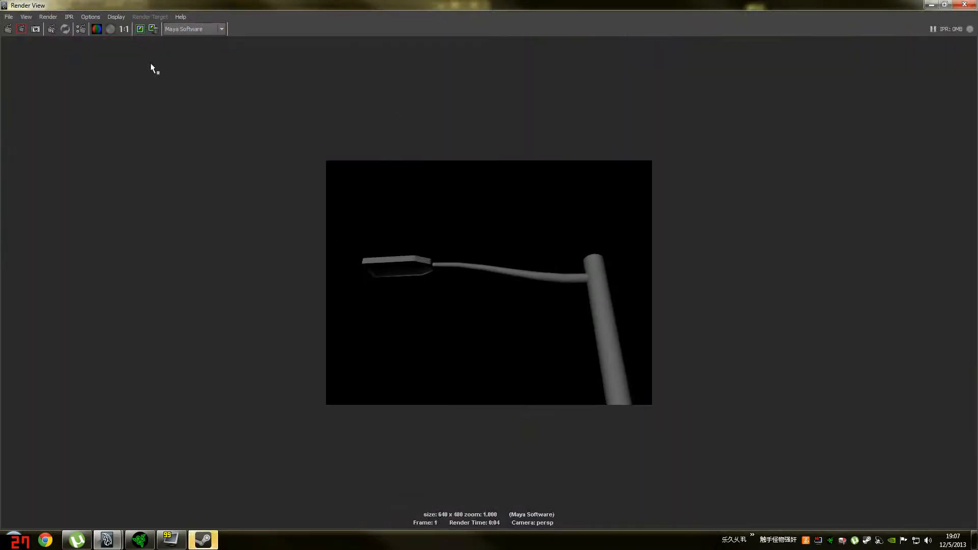
pyautogui.click(92, 17)
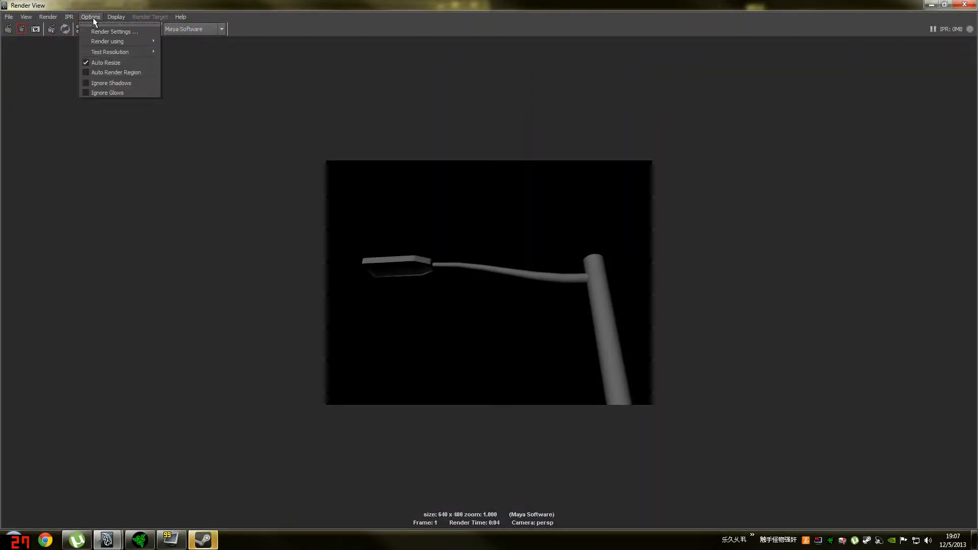
pyautogui.moveTo(121, 41)
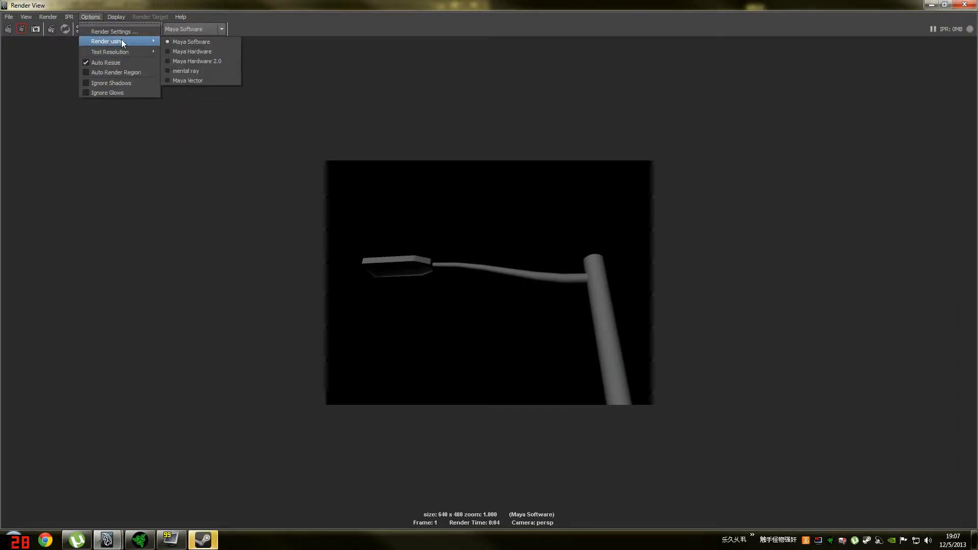
pyautogui.click(215, 70)
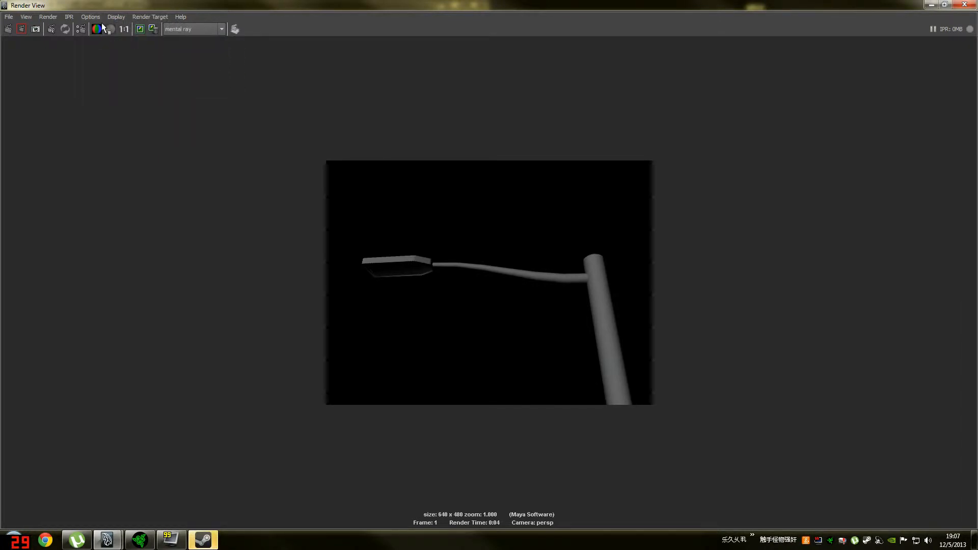
# Step: Load the 47mental1 render settings preset, review its image size and render options, and close the settings
pyautogui.click(92, 16)
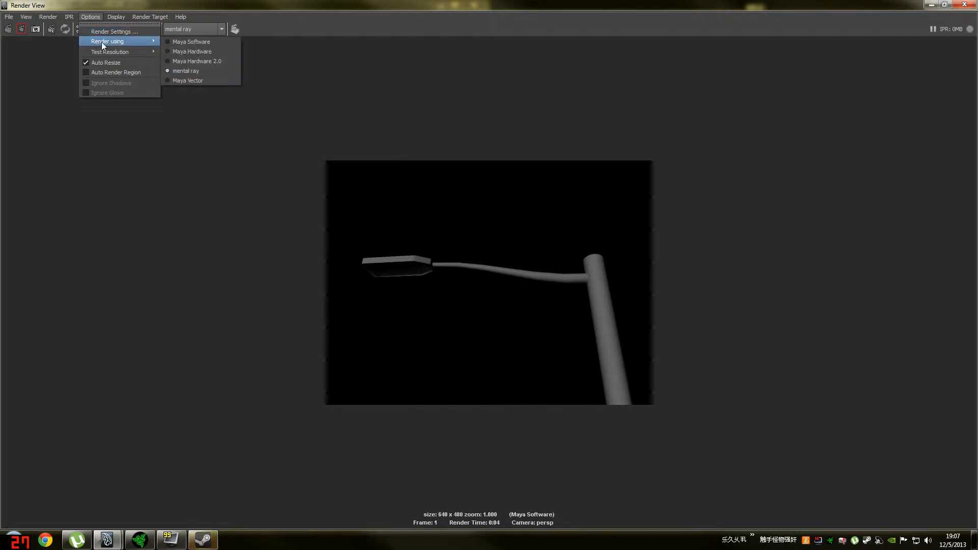
pyautogui.click(108, 33)
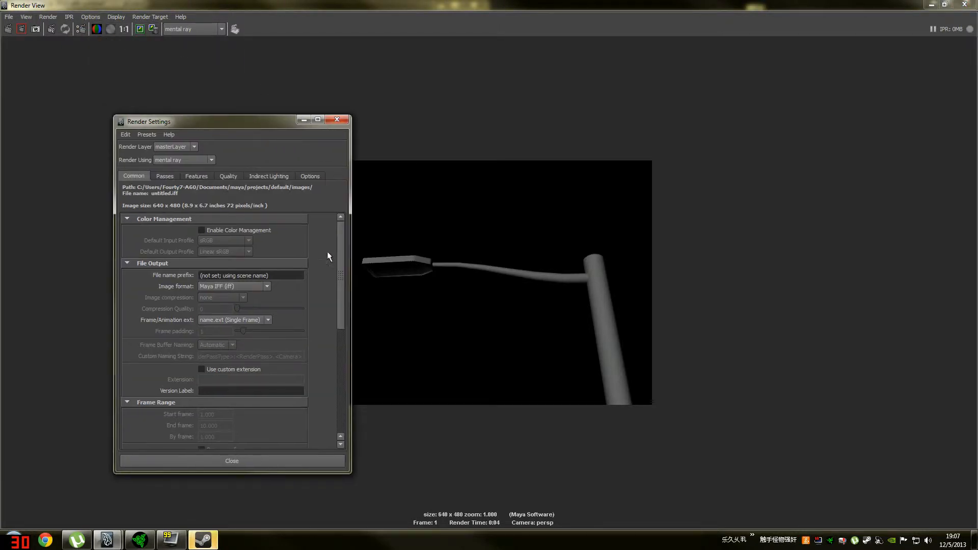
pyautogui.click(148, 135)
pyautogui.moveTo(173, 153)
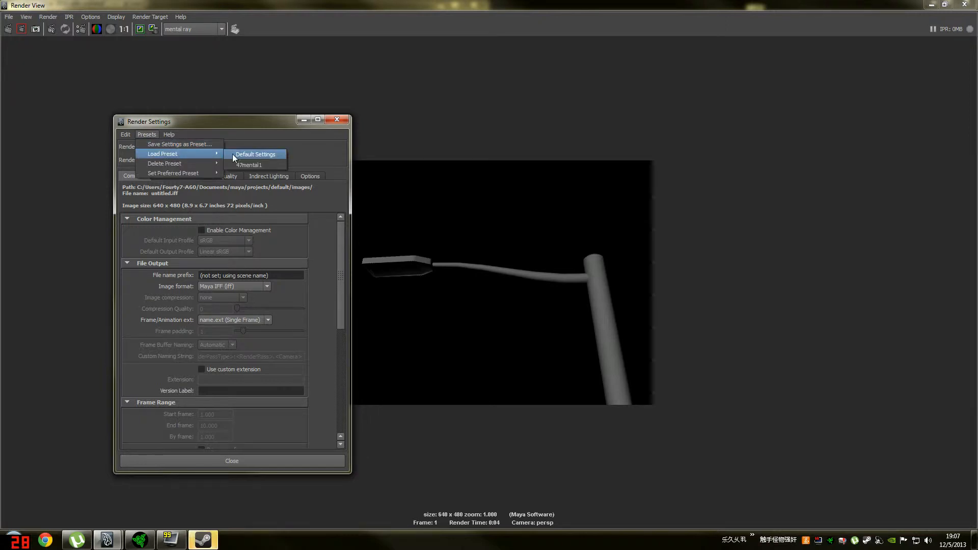
pyautogui.click(255, 165)
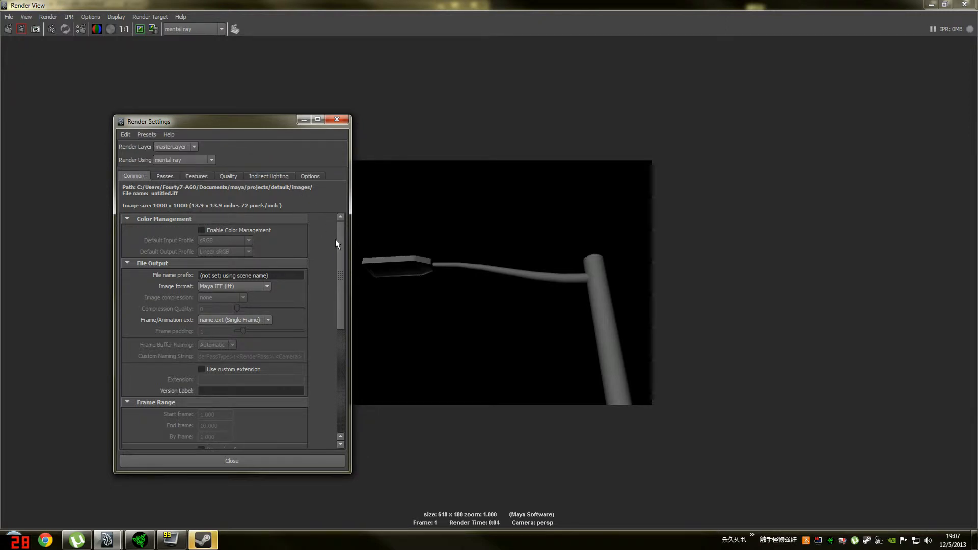
pyautogui.moveTo(335, 239); pyautogui.dragTo(335, 287)
pyautogui.scroll(-5, 313, 416)
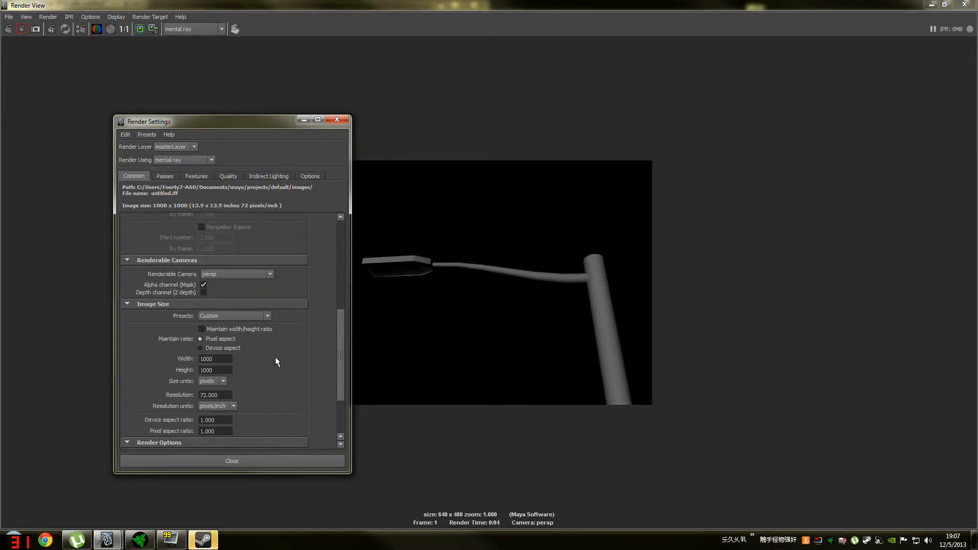
pyautogui.scroll(-3, 275, 356)
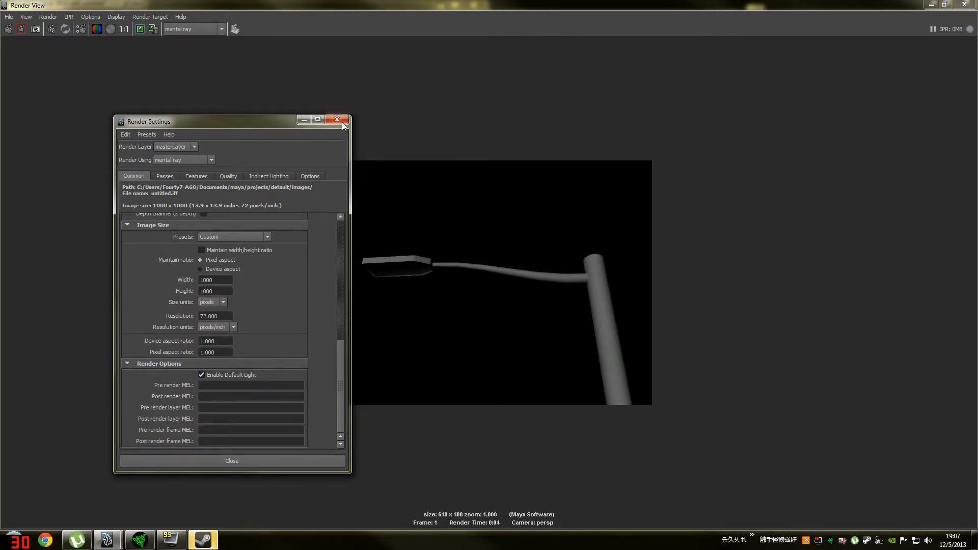
pyautogui.click(338, 121)
# Step: Render the lamp twice with mental ray and inspect the head's underside in the images
pyautogui.click(9, 29)
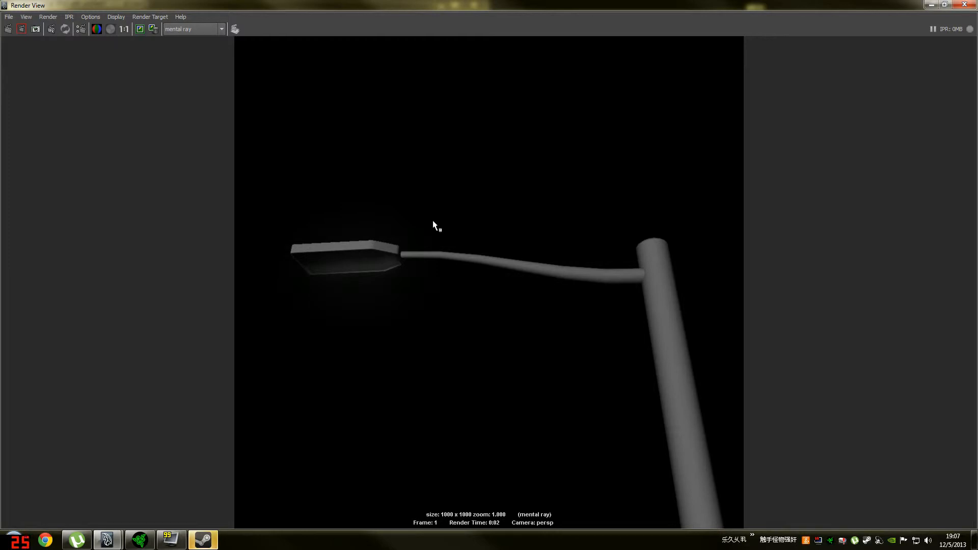
pyautogui.scroll(1, 370, 253)
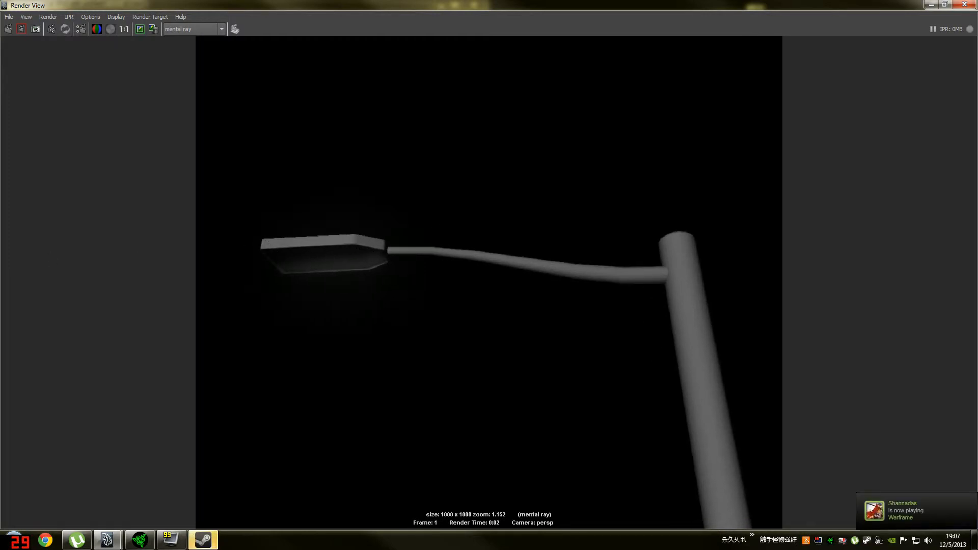
pyautogui.click(13, 32)
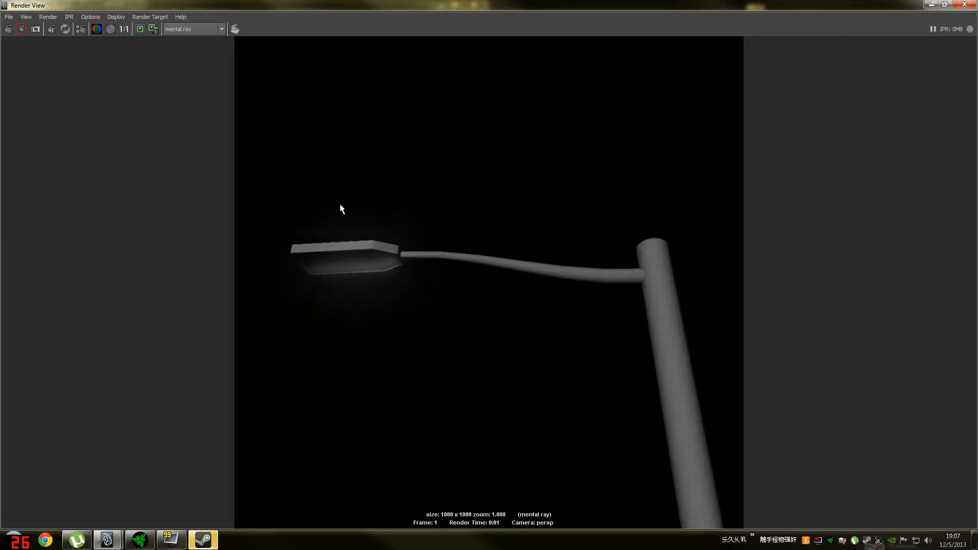
pyautogui.scroll(-4, 397, 229)
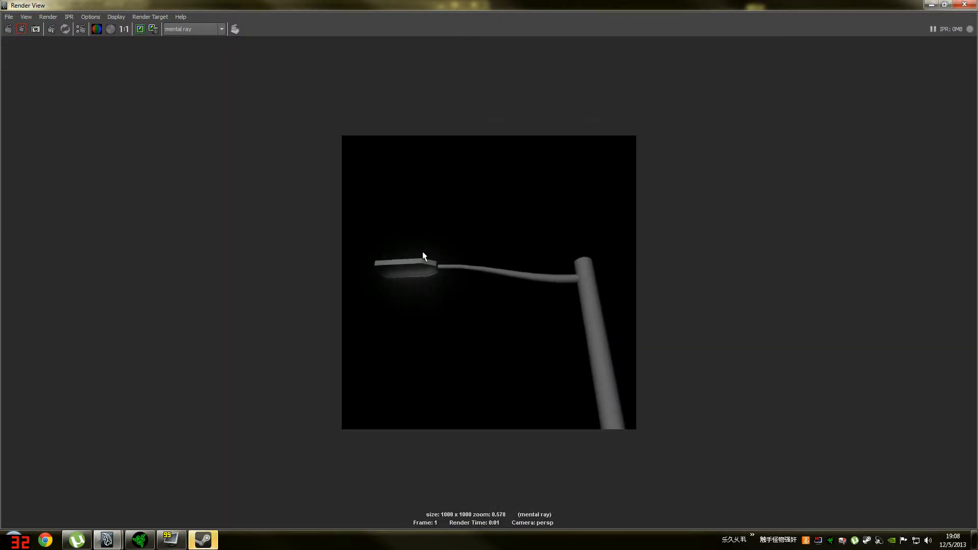
pyautogui.scroll(3, 438, 289)
pyautogui.keyDown('alt'); pyautogui.moveTo(438, 252); pyautogui.dragTo(483, 257, button='middle'); pyautogui.keyUp('alt')
pyautogui.scroll(2, 654, 277)
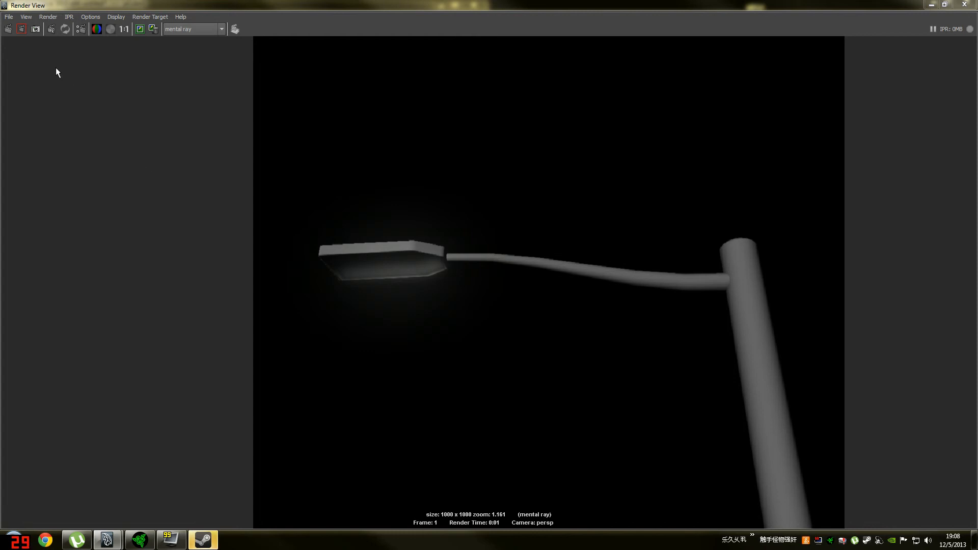
# Step: Render the lamp once more, view the whole image, and return to the modeling view with the lamp zoomed out
pyautogui.click(10, 30)
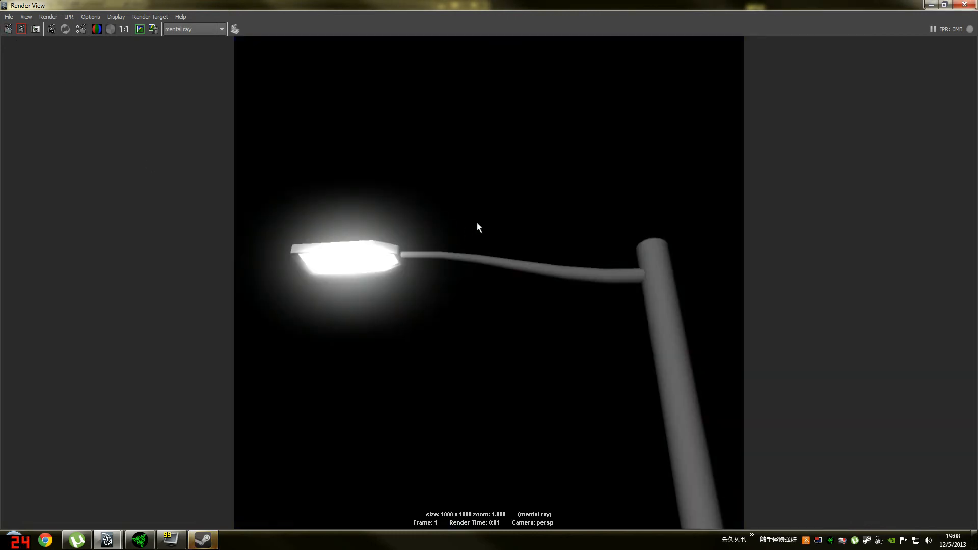
pyautogui.keyDown('alt'); pyautogui.moveTo(477, 223); pyautogui.dragTo(483, 252, button='right'); pyautogui.keyUp('alt')
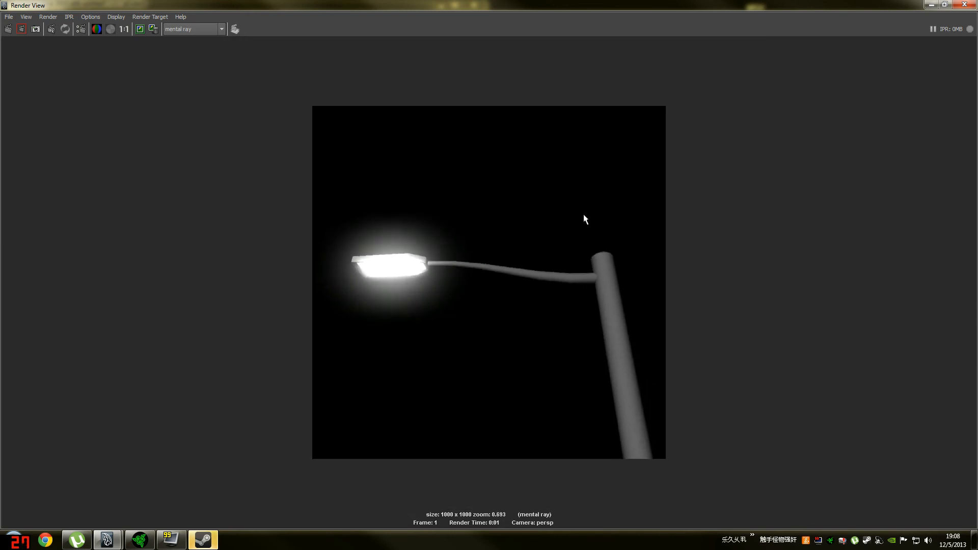
pyautogui.click(928, 5)
pyautogui.keyDown('alt'); pyautogui.moveTo(552, 161); pyautogui.dragTo(528, 216, button='right'); pyautogui.keyUp('alt')
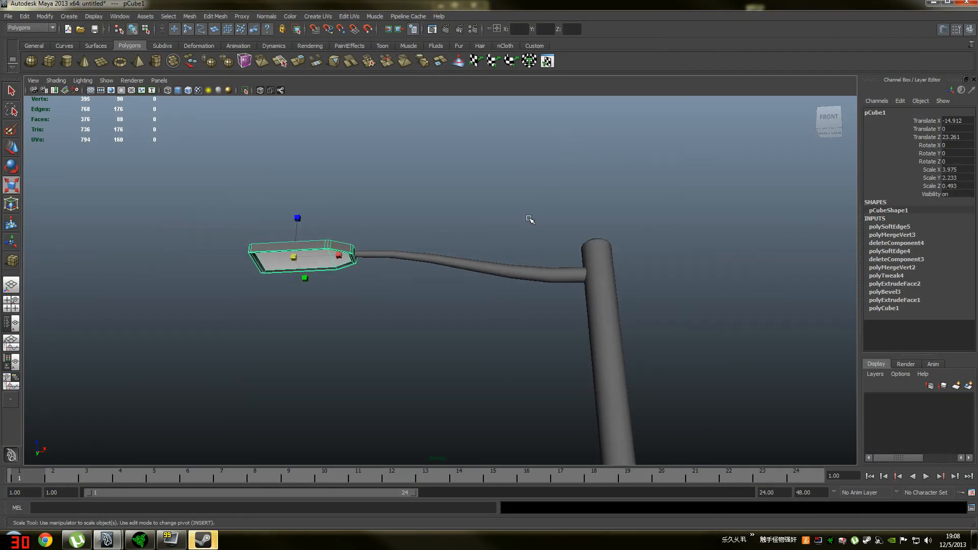